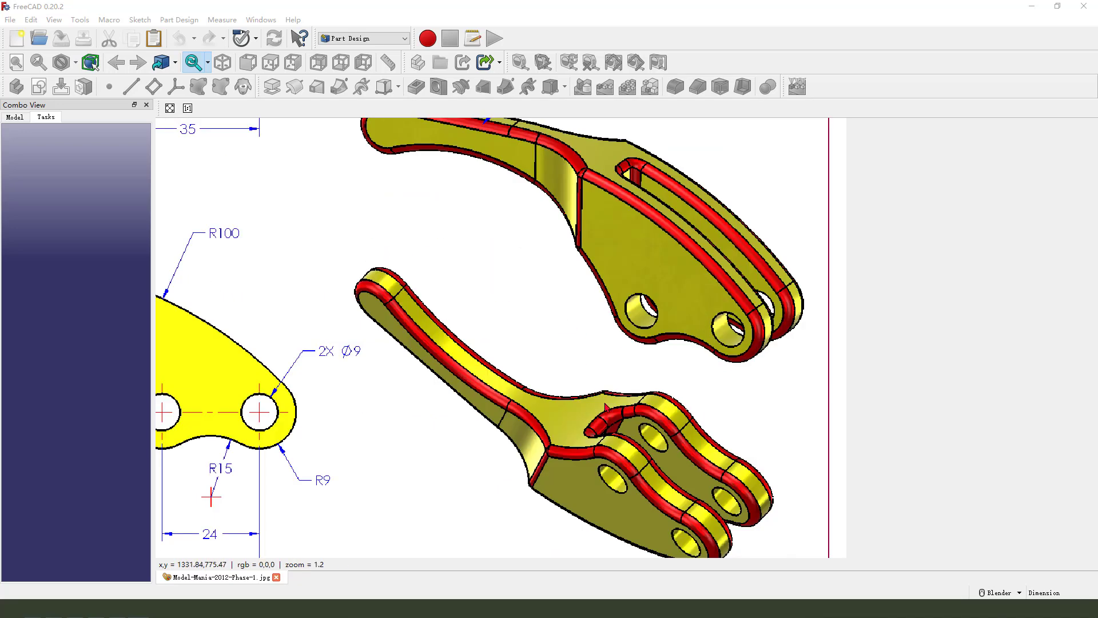
Examine the lever reference drawing, including its orthographic views, dimensions, red fillets and 3D illustrations
{"action": "mouse_move", "coordinate": [389, 289]}
{"action": "left_mouse_down"}
{"action": "mouse_move", "coordinate": [601, 271]}
{"action": "mouse_move", "coordinate": [396, 299]}
{"action": "left_mouse_up"}
{"action": "mouse_move", "coordinate": [288, 204]}
{"action": "left_mouse_down"}
{"action": "mouse_move", "coordinate": [24, 25]}
{"action": "mouse_move", "coordinate": [103, 41]}
{"action": "left_mouse_up"}
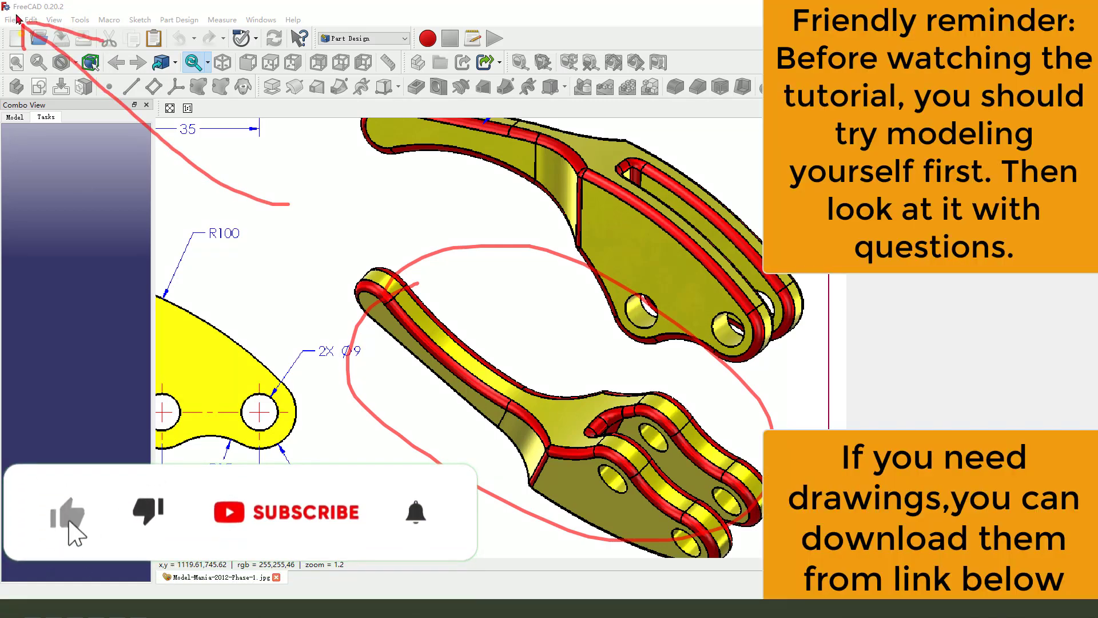
{"action": "left_click_drag", "start_coordinate": [14, 13], "coordinate": [95, 13]}
{"action": "key", "text": "Escape"}
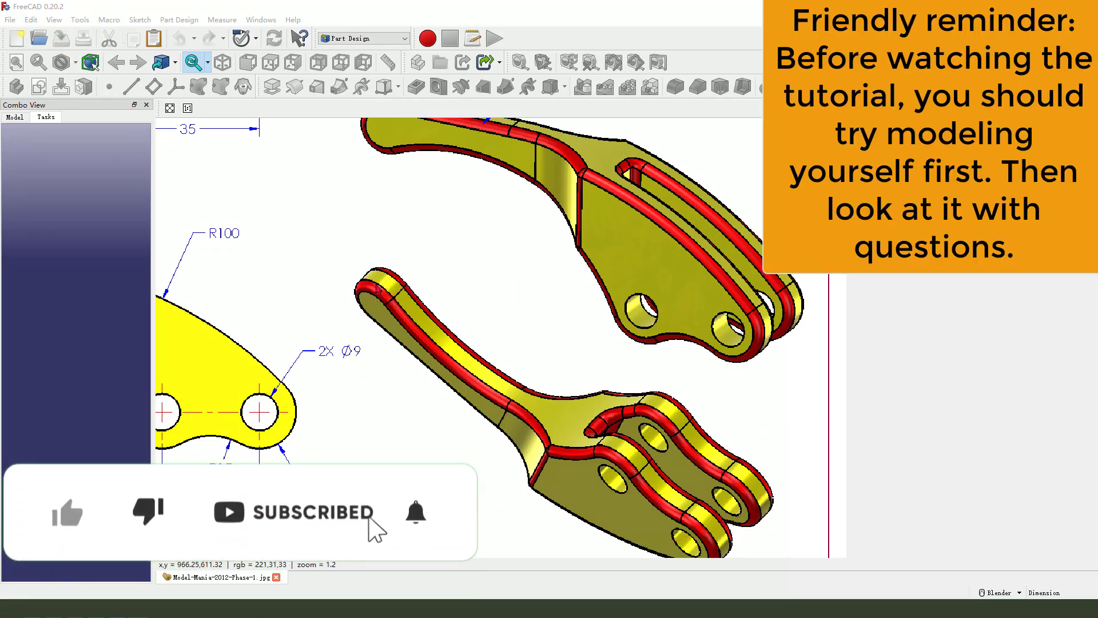
{"action": "mouse_move", "coordinate": [308, 276]}
{"action": "middle_mouse_down"}
{"action": "mouse_move", "coordinate": [554, 287]}
{"action": "mouse_move", "coordinate": [557, 302]}
{"action": "middle_mouse_up"}
{"action": "scroll", "coordinate": [554, 288], "scroll_direction": "down", "scroll_amount": 1}
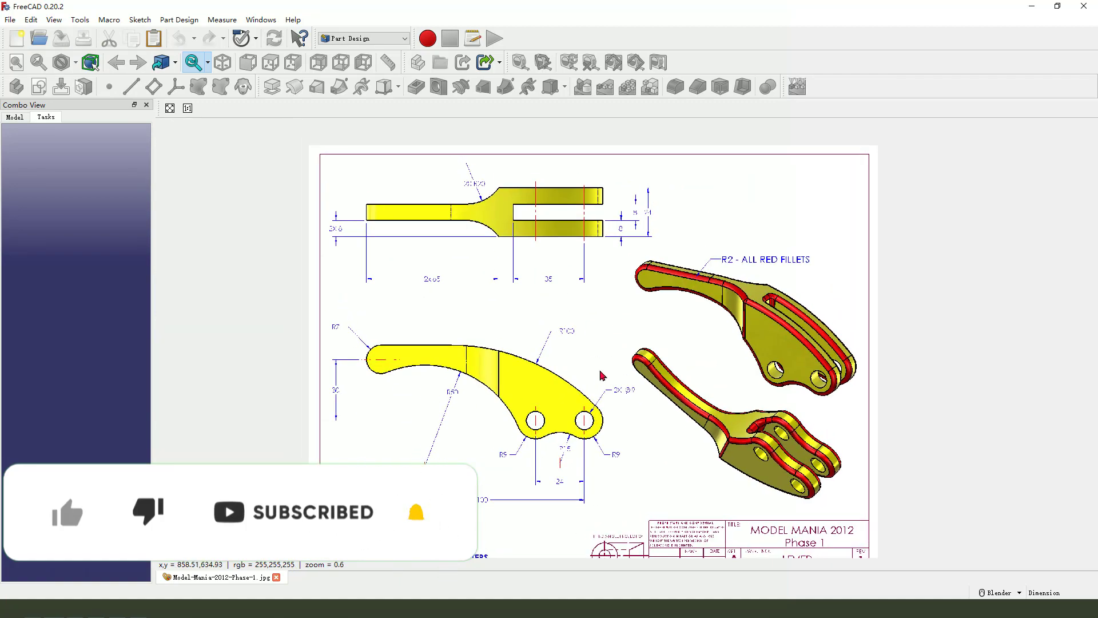
{"action": "scroll", "coordinate": [549, 378], "scroll_direction": "up", "scroll_amount": 4}
{"action": "scroll", "coordinate": [566, 315], "scroll_direction": "down", "scroll_amount": 4}
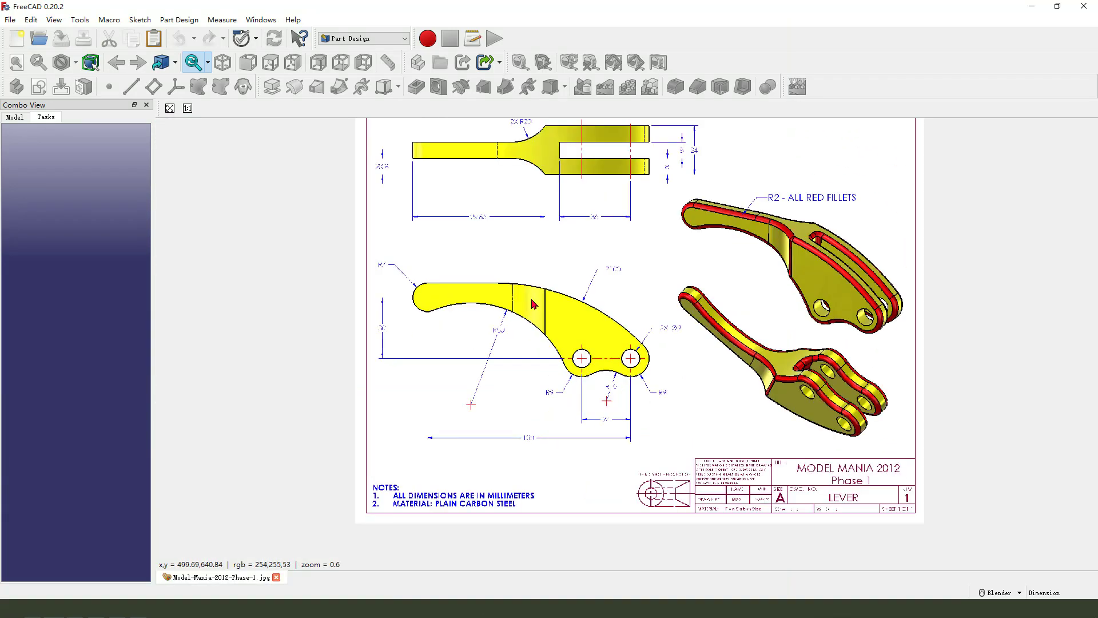
{"action": "scroll", "coordinate": [566, 389], "scroll_direction": "up", "scroll_amount": 4}
{"action": "scroll", "coordinate": [566, 372], "scroll_direction": "down", "scroll_amount": 7}
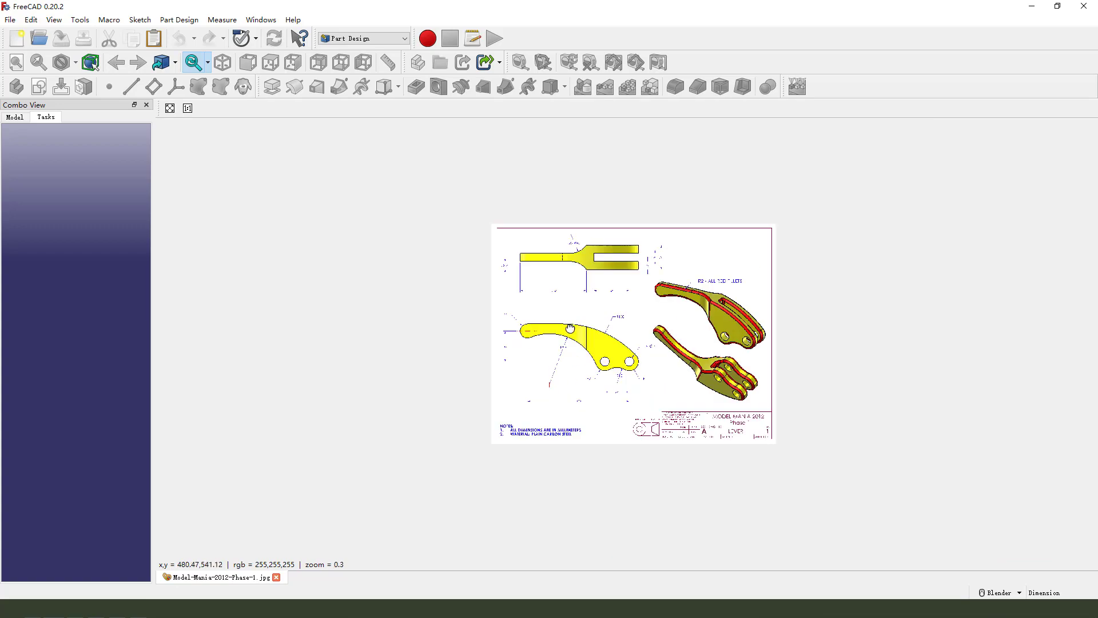
{"action": "scroll", "coordinate": [578, 299], "scroll_direction": "up", "scroll_amount": 8}
{"action": "scroll", "coordinate": [510, 344], "scroll_direction": "down", "scroll_amount": 5}
{"action": "scroll", "coordinate": [451, 326], "scroll_direction": "up", "scroll_amount": 3}
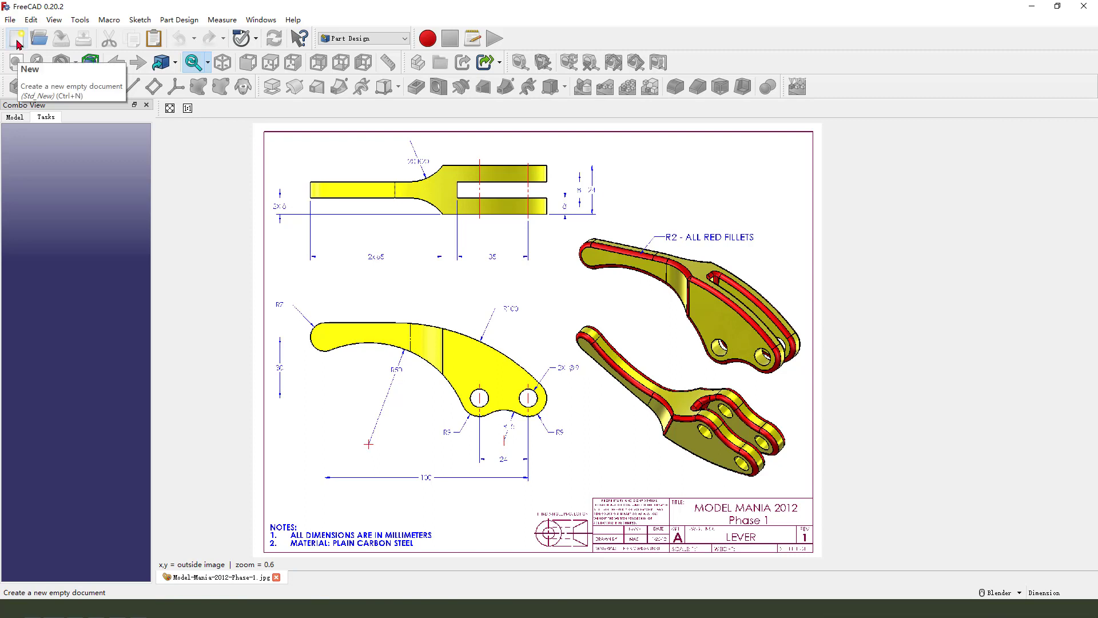
Create a new document containing a body and start a new sketch in it
{"action": "left_click", "coordinate": [17, 40]}
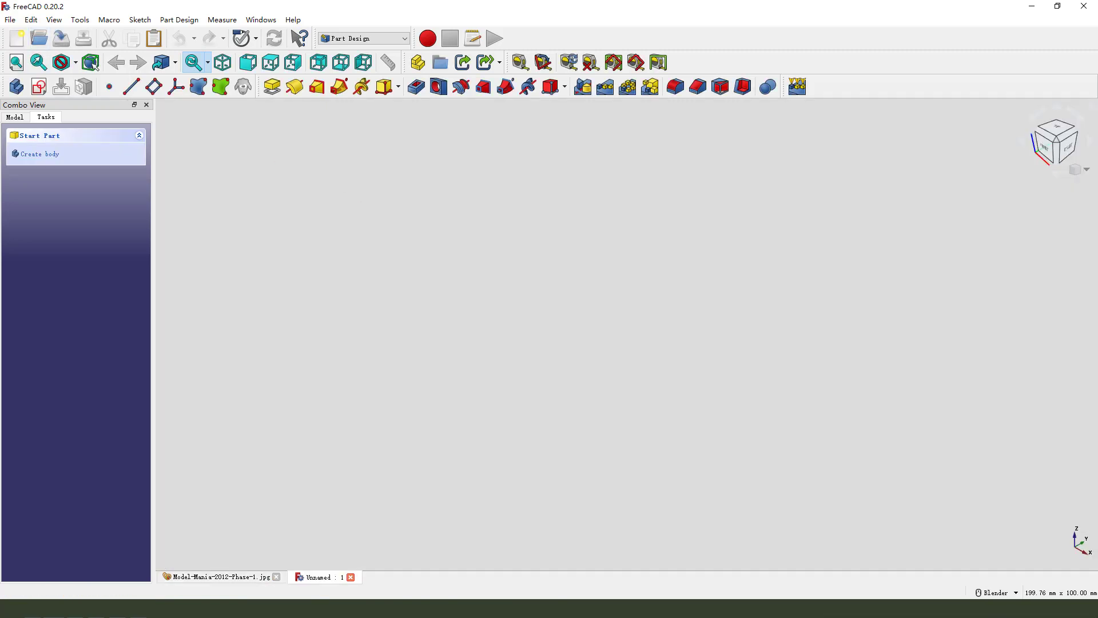
{"action": "left_click", "coordinate": [17, 87]}
{"action": "left_click", "coordinate": [39, 86]}
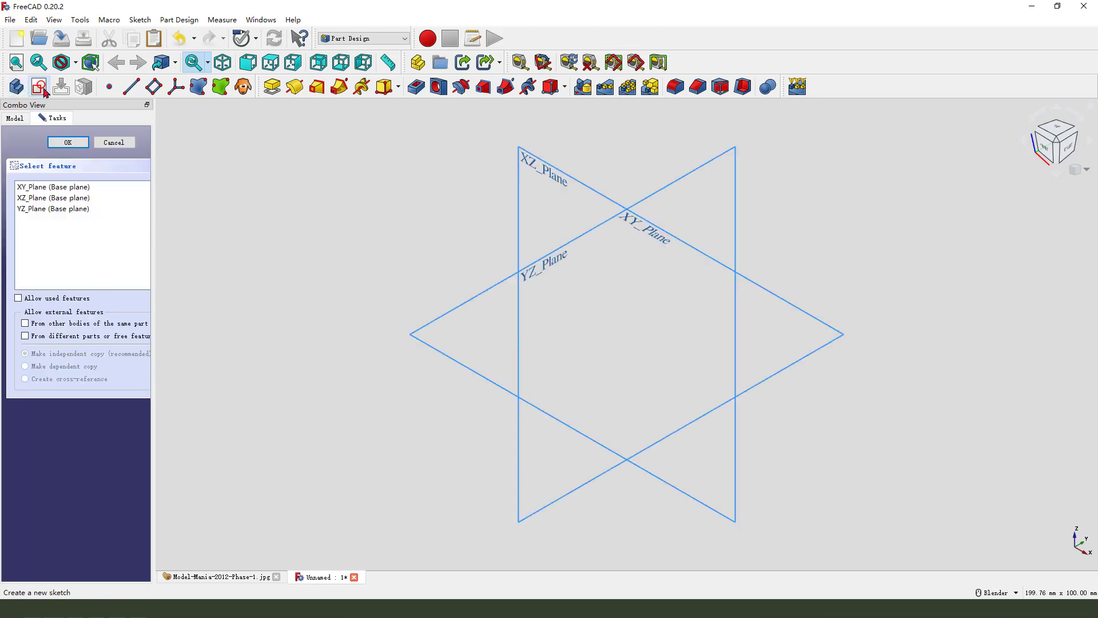
{"action": "middle_click_drag", "start_coordinate": [581, 359], "coordinate": [549, 358]}
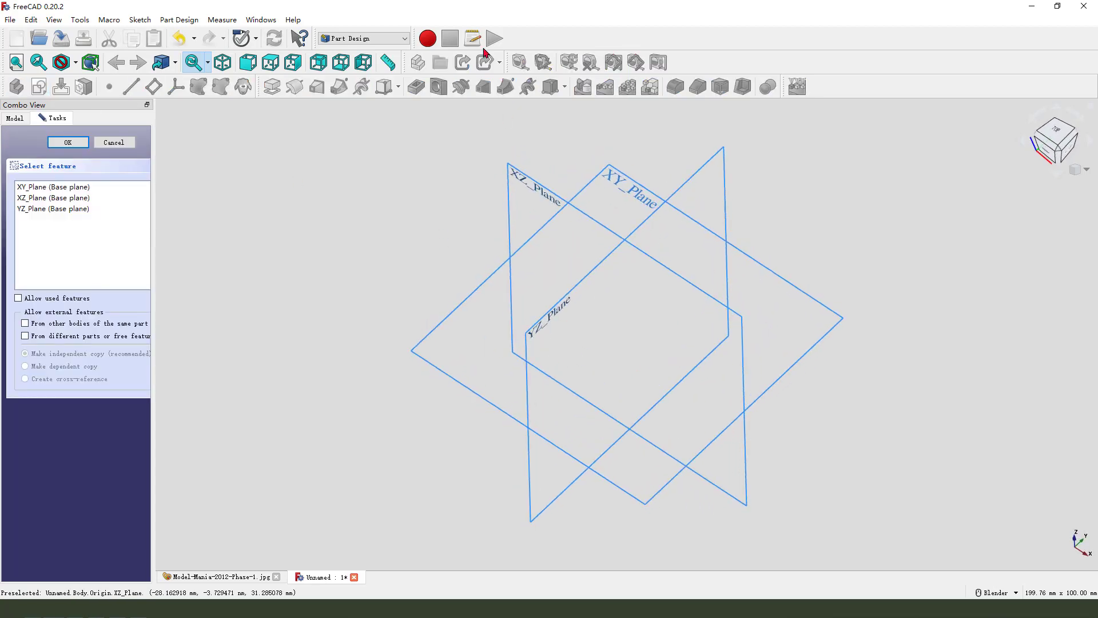
Tile the new model and the lever drawing windows side by side
{"action": "left_click", "coordinate": [268, 22]}
{"action": "left_click", "coordinate": [279, 65]}
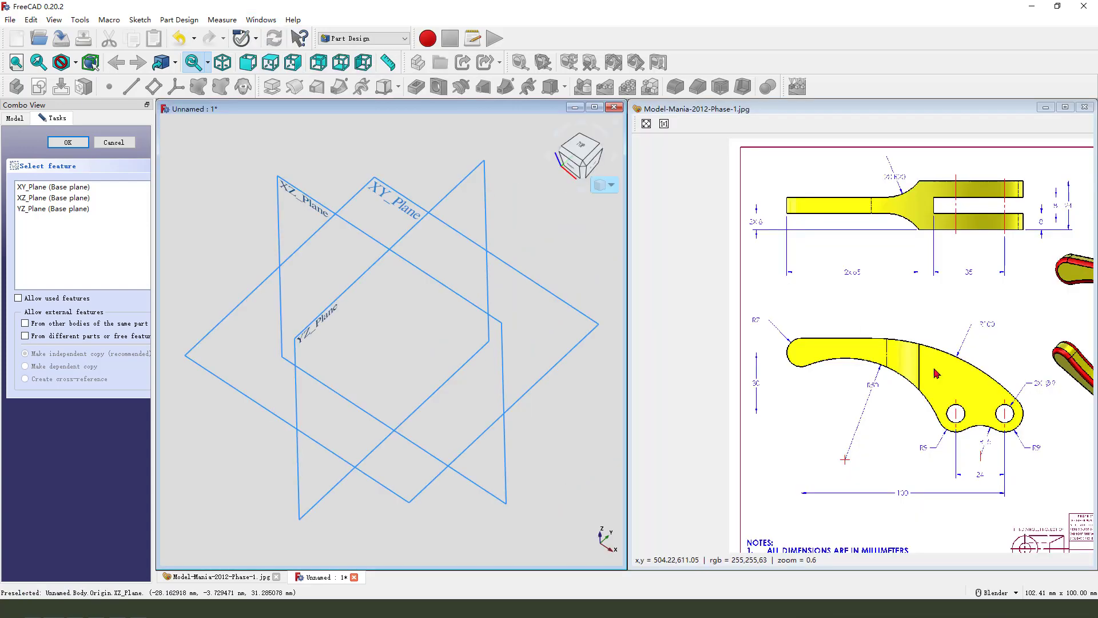
{"action": "middle_click_drag", "start_coordinate": [869, 352], "coordinate": [877, 427]}
{"action": "scroll", "coordinate": [826, 383], "scroll_direction": "up", "scroll_amount": 1}
{"action": "scroll", "coordinate": [841, 364], "scroll_direction": "down", "scroll_amount": 1}
{"action": "middle_click_drag", "start_coordinate": [850, 290], "coordinate": [860, 339]}
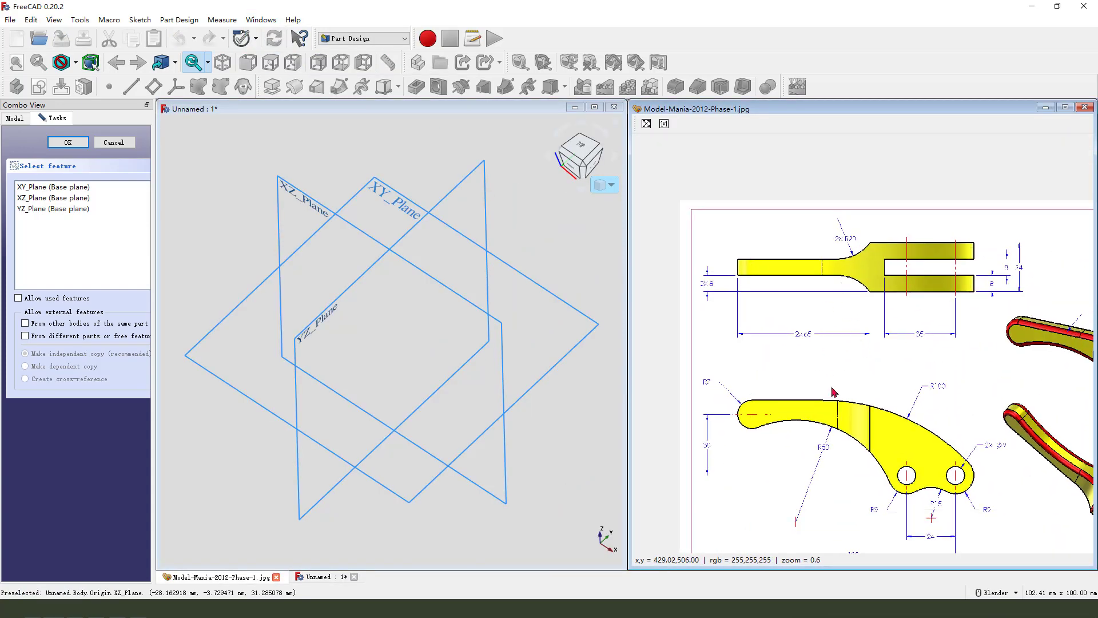
Examine the lever's side profile in the reference drawing, following its outline, radii and hole spacing
{"action": "scroll", "coordinate": [879, 461], "scroll_direction": "down", "scroll_amount": 1}
{"action": "scroll", "coordinate": [860, 370], "scroll_direction": "up", "scroll_amount": 3}
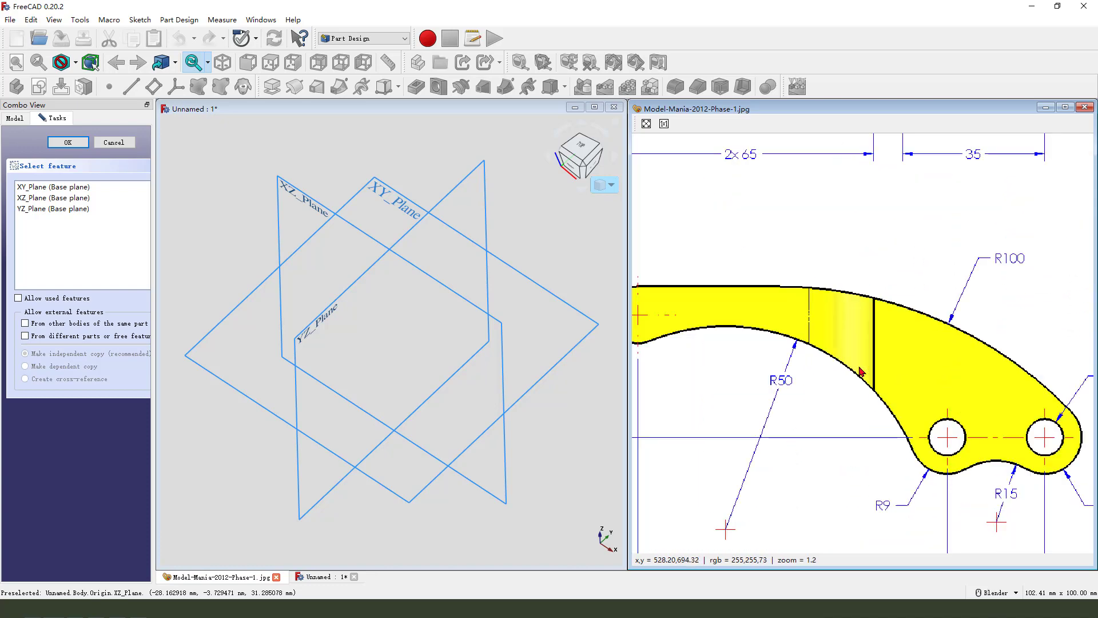
{"action": "scroll", "coordinate": [830, 355], "scroll_direction": "down", "scroll_amount": 1}
{"action": "mouse_move", "coordinate": [837, 363]}
{"action": "middle_mouse_down"}
{"action": "mouse_move", "coordinate": [851, 367]}
{"action": "mouse_move", "coordinate": [825, 371]}
{"action": "middle_mouse_up"}
{"action": "scroll", "coordinate": [822, 373], "scroll_direction": "up", "scroll_amount": 1}
{"action": "key", "text": "ctrl+alt+g"}
{"action": "mouse_move", "coordinate": [736, 353]}
{"action": "left_mouse_down"}
{"action": "mouse_move", "coordinate": [919, 461]}
{"action": "mouse_move", "coordinate": [1094, 503]}
{"action": "left_mouse_up"}
{"action": "mouse_move", "coordinate": [1071, 372]}
{"action": "left_mouse_down"}
{"action": "mouse_move", "coordinate": [809, 278]}
{"action": "mouse_move", "coordinate": [654, 308]}
{"action": "left_mouse_up"}
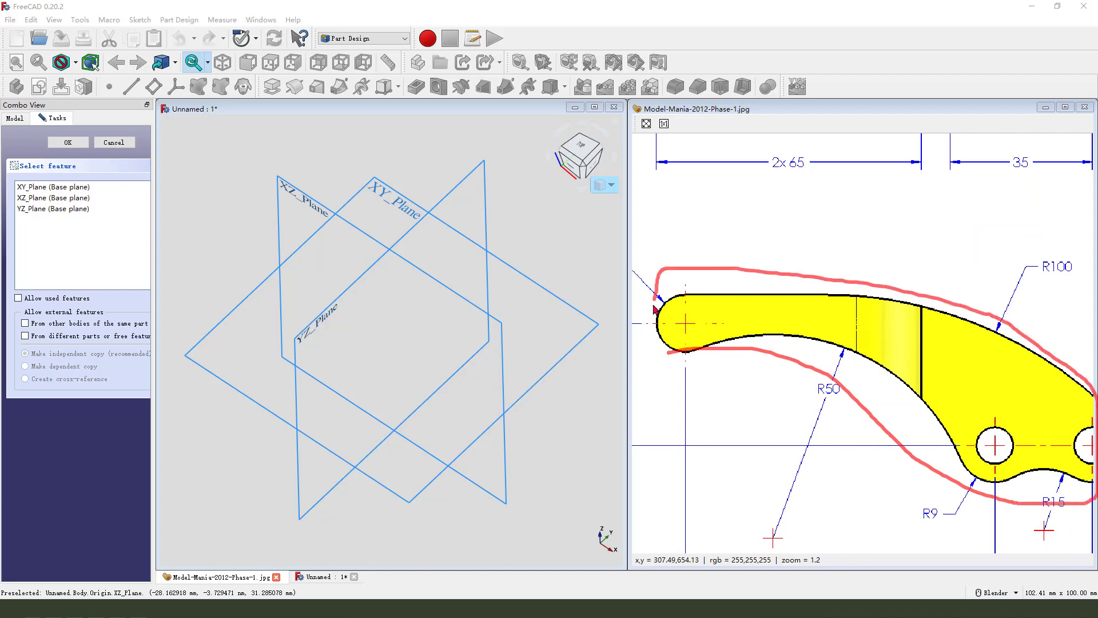
{"action": "key", "text": "Escape"}
{"action": "scroll", "coordinate": [746, 376], "scroll_direction": "down", "scroll_amount": 1}
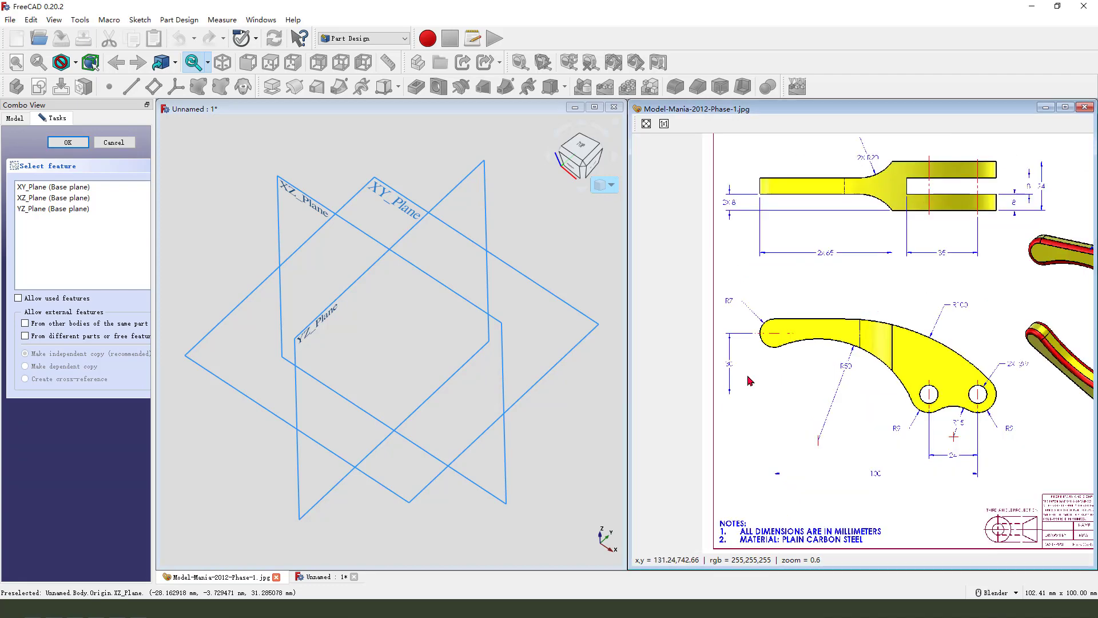
{"action": "middle_click_drag", "start_coordinate": [888, 384], "coordinate": [860, 360]}
{"action": "scroll", "coordinate": [853, 353], "scroll_direction": "up", "scroll_amount": 1}
{"action": "scroll", "coordinate": [821, 342], "scroll_direction": "down", "scroll_amount": 1}
{"action": "scroll", "coordinate": [823, 346], "scroll_direction": "up", "scroll_amount": 2}
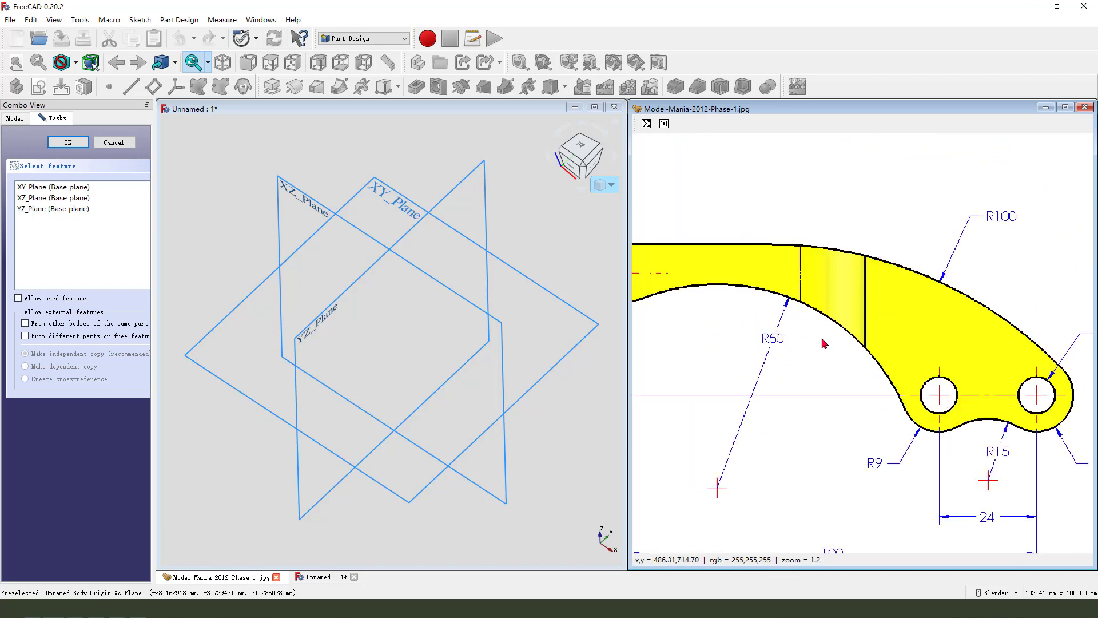
{"action": "left_click_drag", "start_coordinate": [761, 350], "coordinate": [836, 356]}
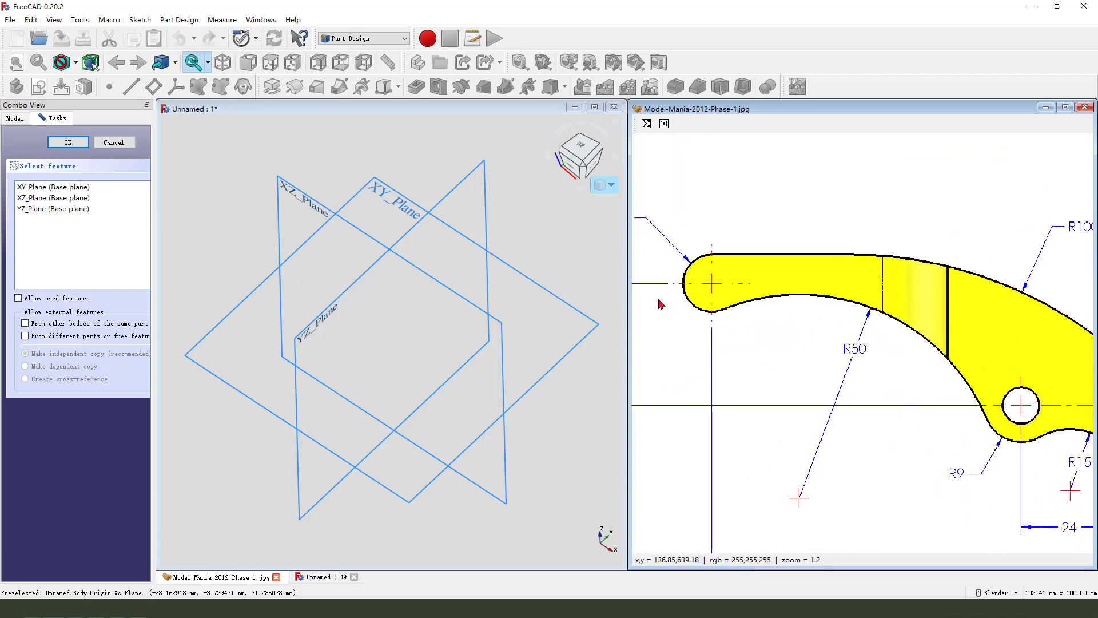
Place the new sketch on the XZ plane
{"action": "middle_click_drag", "start_coordinate": [412, 317], "coordinate": [416, 303]}
{"action": "left_click_drag", "start_coordinate": [290, 154], "coordinate": [258, 203]}
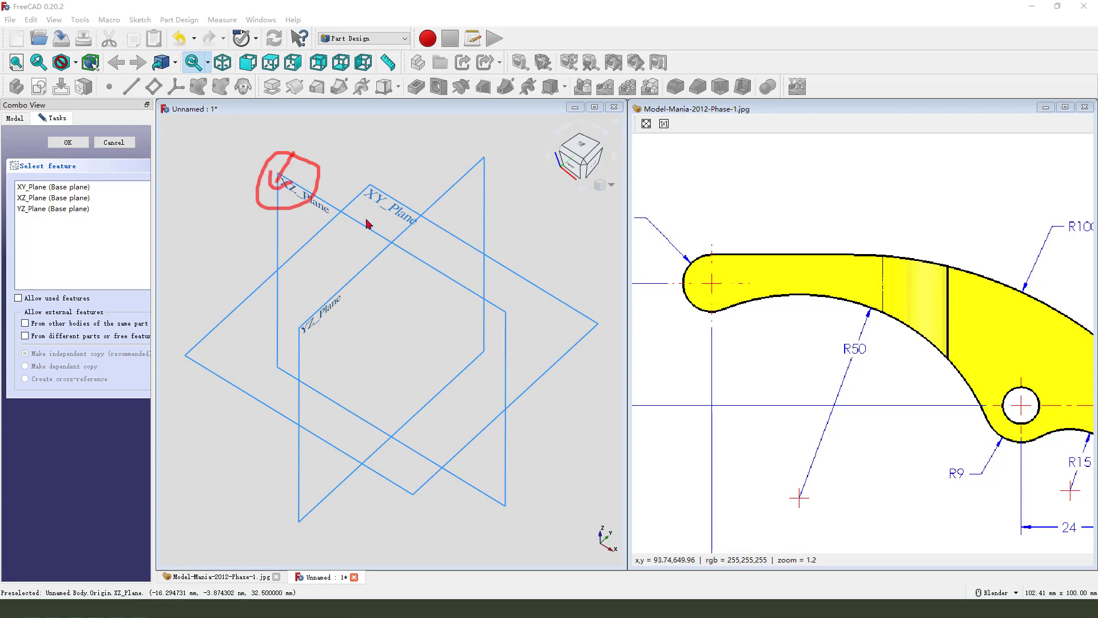
{"action": "key", "text": "Escape"}
{"action": "left_click", "coordinate": [436, 277]}
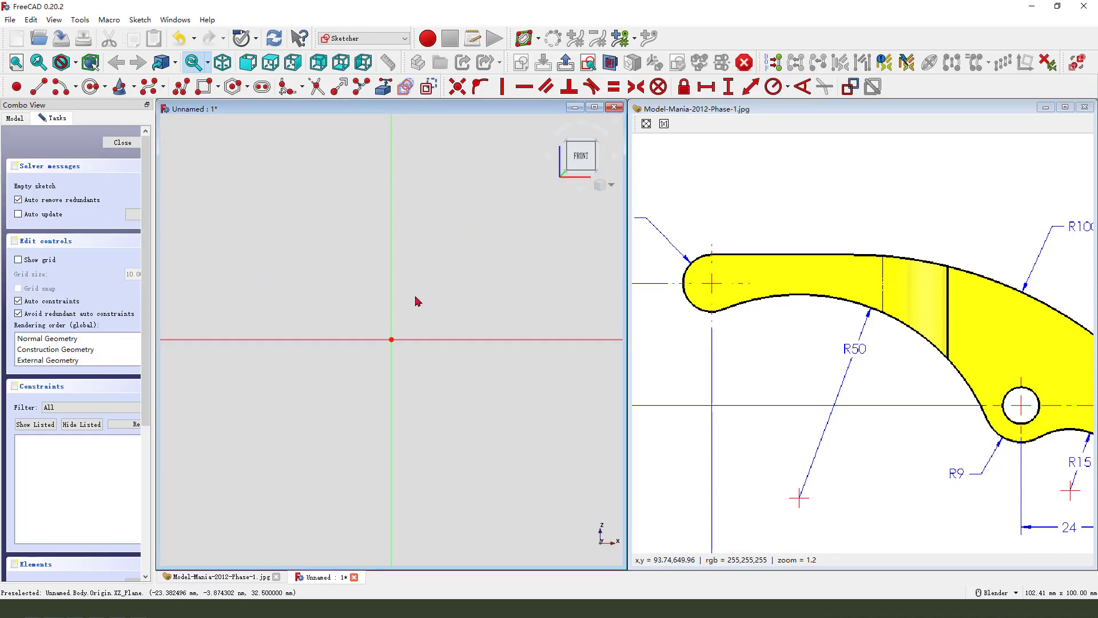
Sketch an arc of about 12.4 mm radius centred on the origin, open toward positive X, for the lever's rounded handle end
{"action": "mouse_move", "coordinate": [931, 395]}
{"action": "middle_mouse_down"}
{"action": "mouse_move", "coordinate": [856, 381]}
{"action": "mouse_move", "coordinate": [932, 386]}
{"action": "middle_mouse_up"}
{"action": "scroll", "coordinate": [929, 377], "scroll_direction": "down", "scroll_amount": 5}
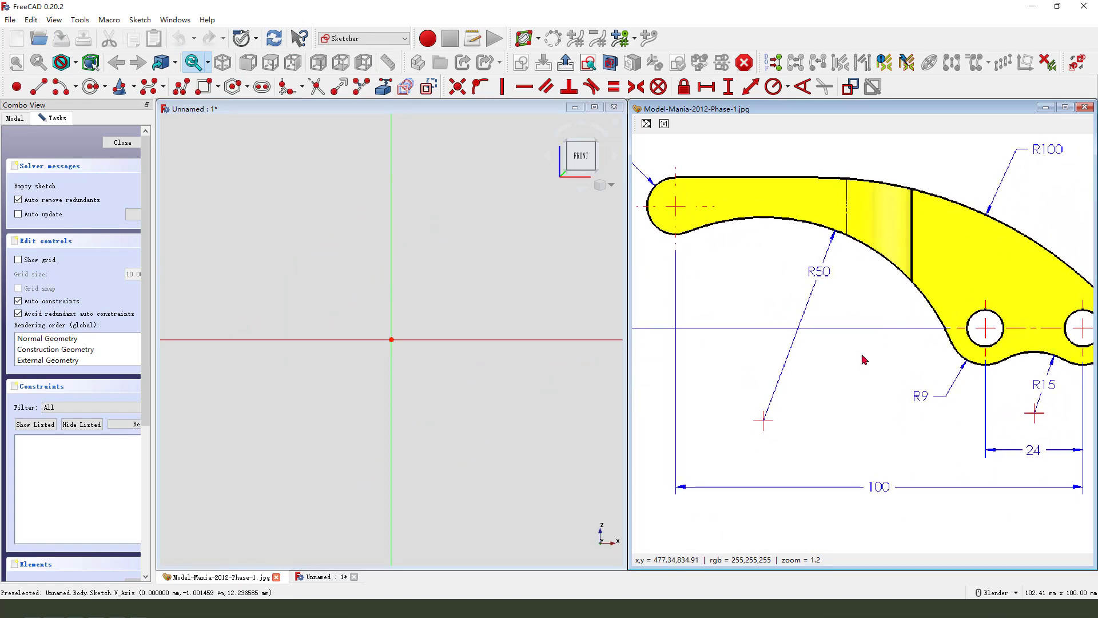
{"action": "scroll", "coordinate": [917, 359], "scroll_direction": "up", "scroll_amount": 5}
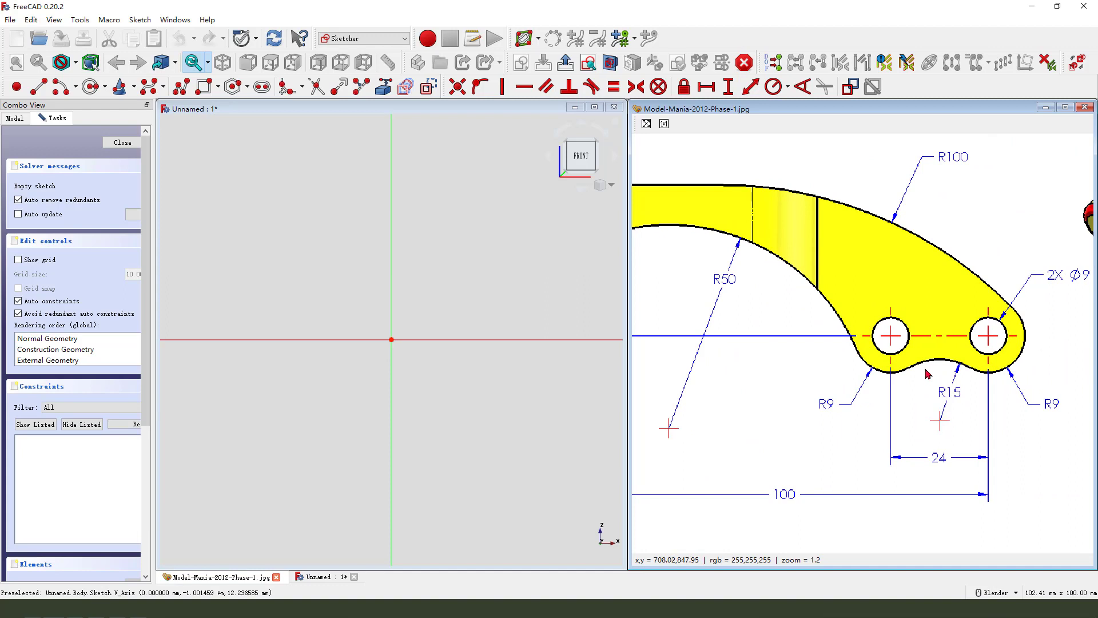
{"action": "left_click_drag", "start_coordinate": [930, 377], "coordinate": [938, 381]}
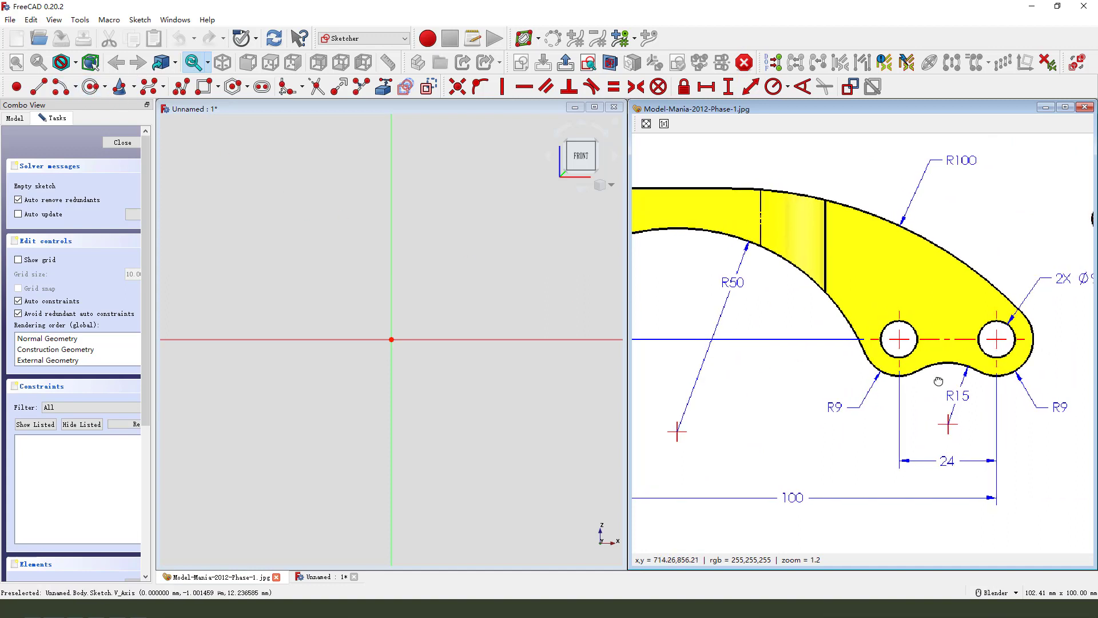
{"action": "left_click", "coordinate": [62, 88]}
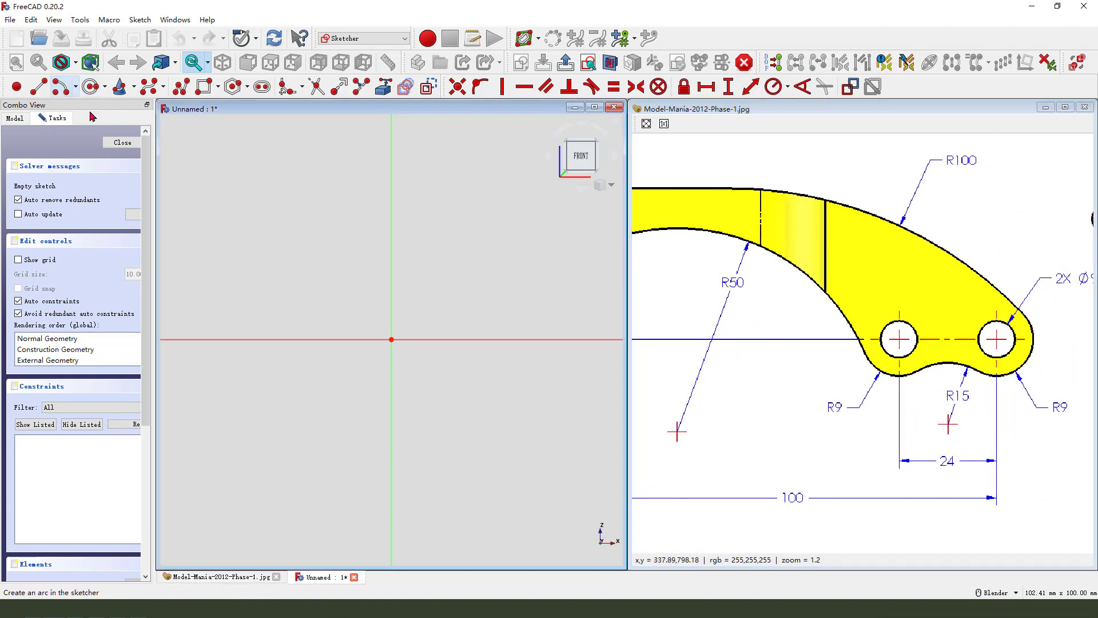
{"action": "middle_click_drag", "start_coordinate": [729, 321], "coordinate": [1046, 430]}
{"action": "left_click_drag", "start_coordinate": [912, 385], "coordinate": [822, 356]}
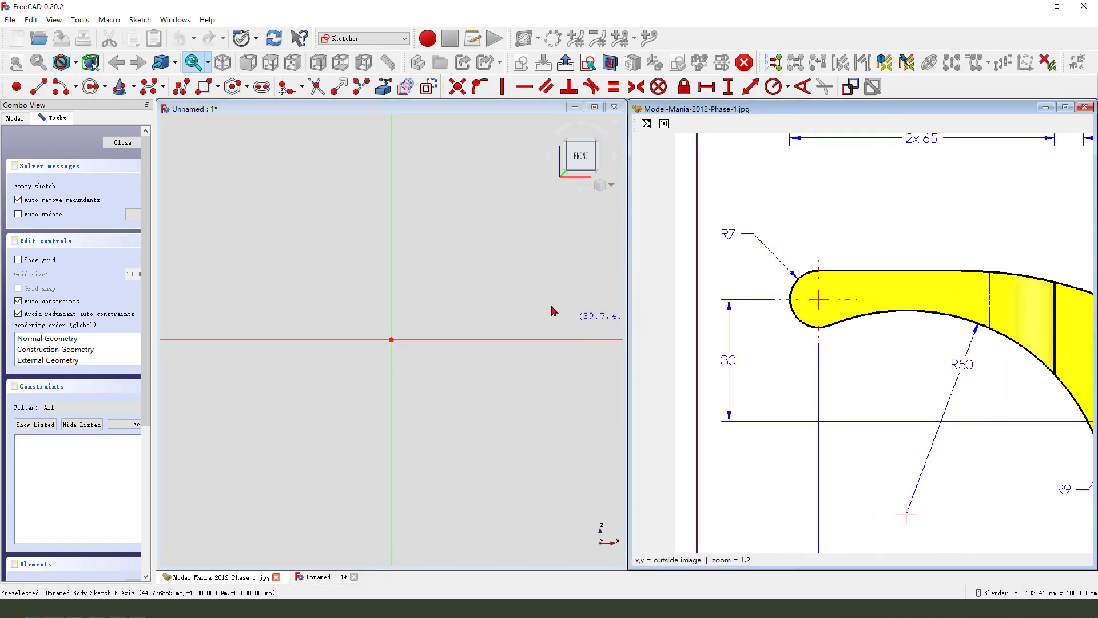
{"action": "left_click", "coordinate": [61, 87]}
{"action": "left_click", "coordinate": [391, 339]}
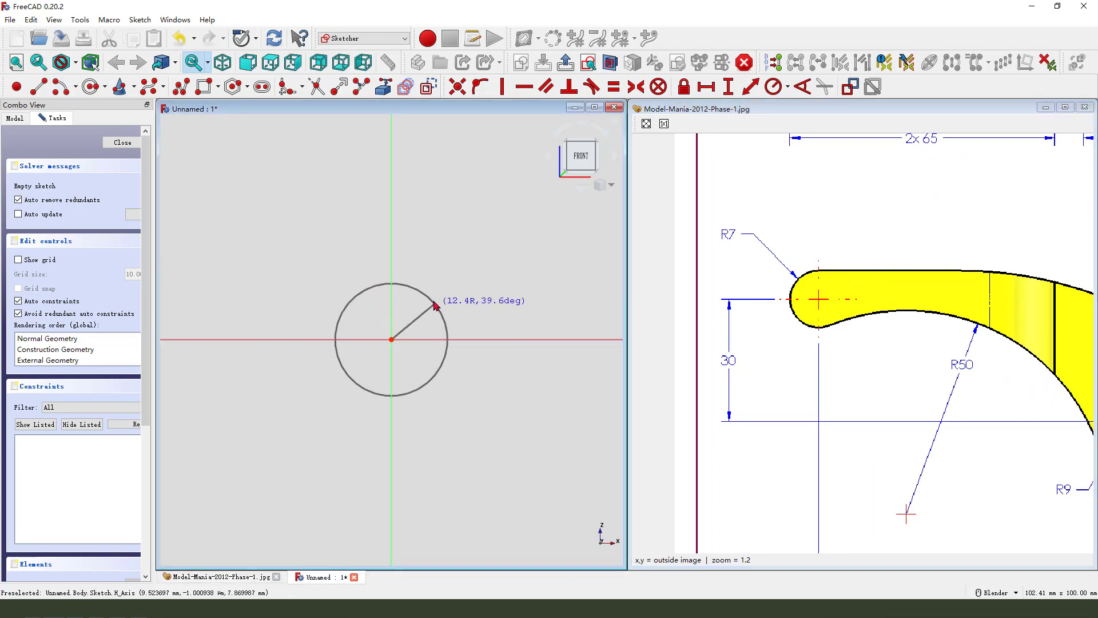
{"action": "left_click", "coordinate": [434, 305]}
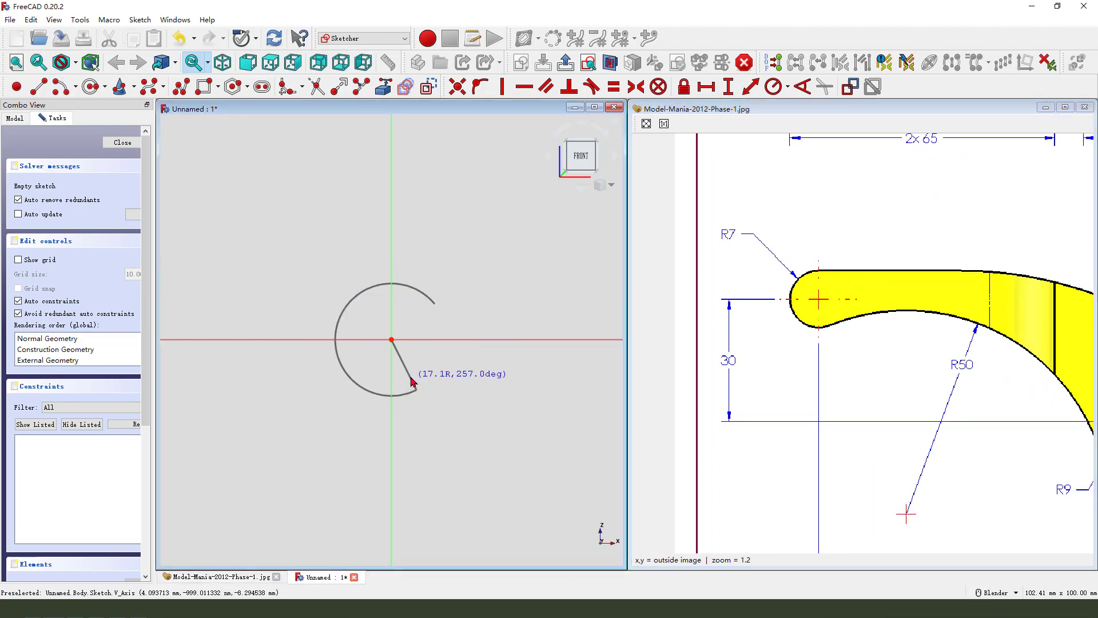
{"action": "left_click", "coordinate": [402, 394]}
Draw a horizontal line about 46 mm long from the arc's upper end point toward positive X for the handle's top edge
{"action": "scroll", "coordinate": [339, 315], "scroll_direction": "down", "scroll_amount": 4}
{"action": "mouse_move", "coordinate": [460, 349]}
{"action": "middle_mouse_down"}
{"action": "mouse_move", "coordinate": [434, 353]}
{"action": "mouse_move", "coordinate": [471, 354]}
{"action": "middle_mouse_up"}
{"action": "left_click", "coordinate": [586, 65]}
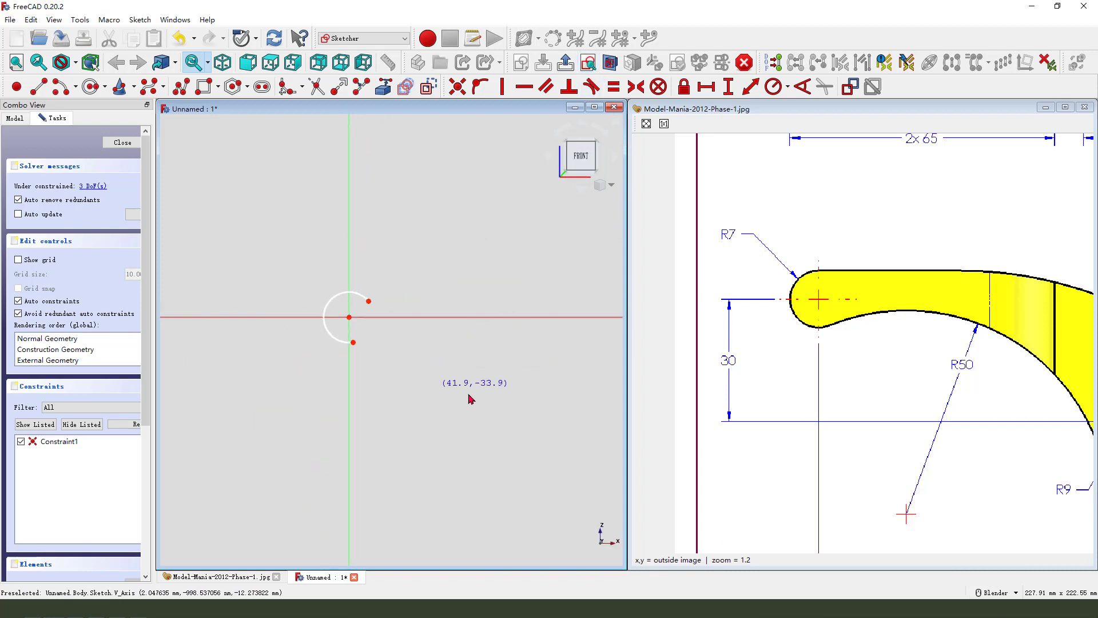
{"action": "scroll", "coordinate": [468, 393], "scroll_direction": "up", "scroll_amount": 2}
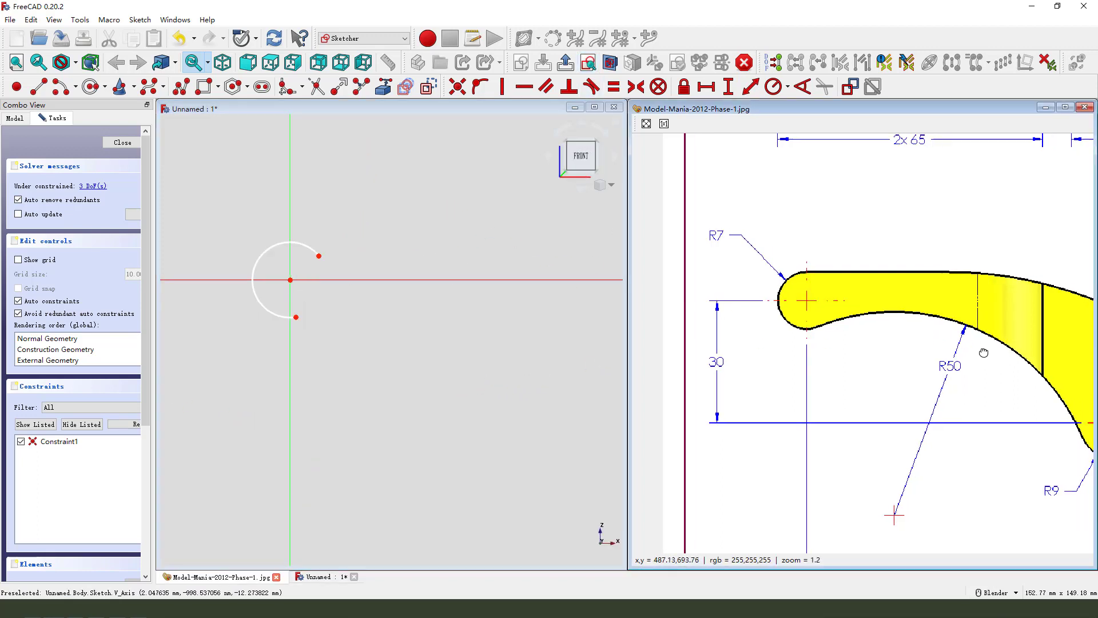
{"action": "middle_click_drag", "start_coordinate": [946, 337], "coordinate": [810, 322]}
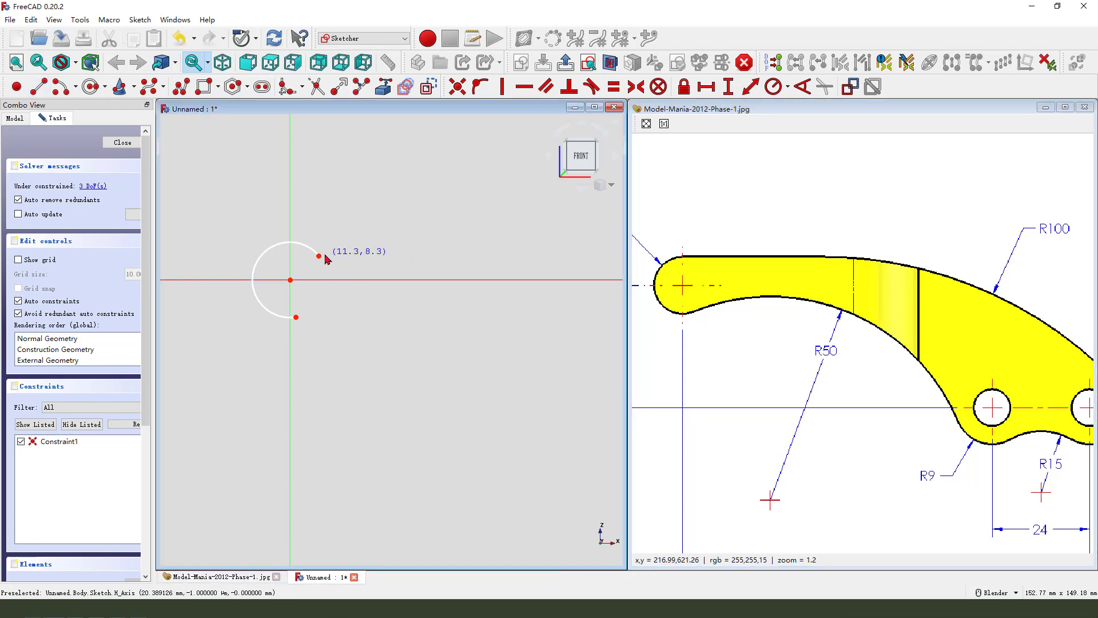
{"action": "left_click", "coordinate": [38, 86]}
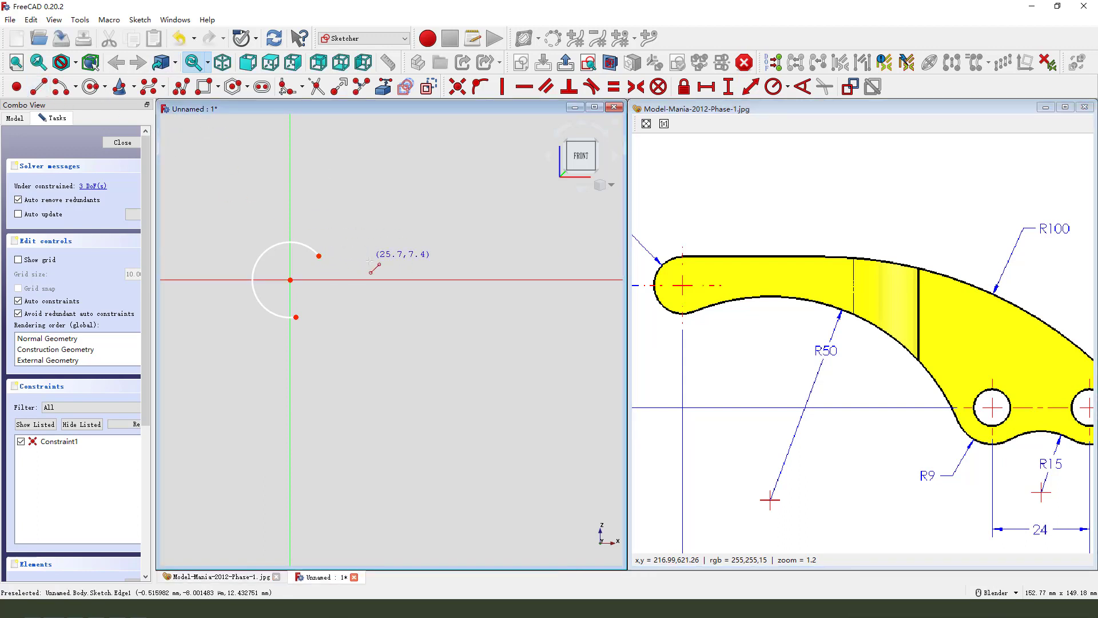
{"action": "left_click", "coordinate": [319, 256]}
{"action": "left_click", "coordinate": [458, 256]}
Sketch an arc by end points and rim point, curving downward from the line's free end, for the lever's R100 upper edge
{"action": "middle_click_drag", "start_coordinate": [948, 342], "coordinate": [853, 329]}
{"action": "mouse_move", "coordinate": [729, 240]}
{"action": "left_mouse_down"}
{"action": "mouse_move", "coordinate": [872, 271]}
{"action": "mouse_move", "coordinate": [994, 366]}
{"action": "left_mouse_up"}
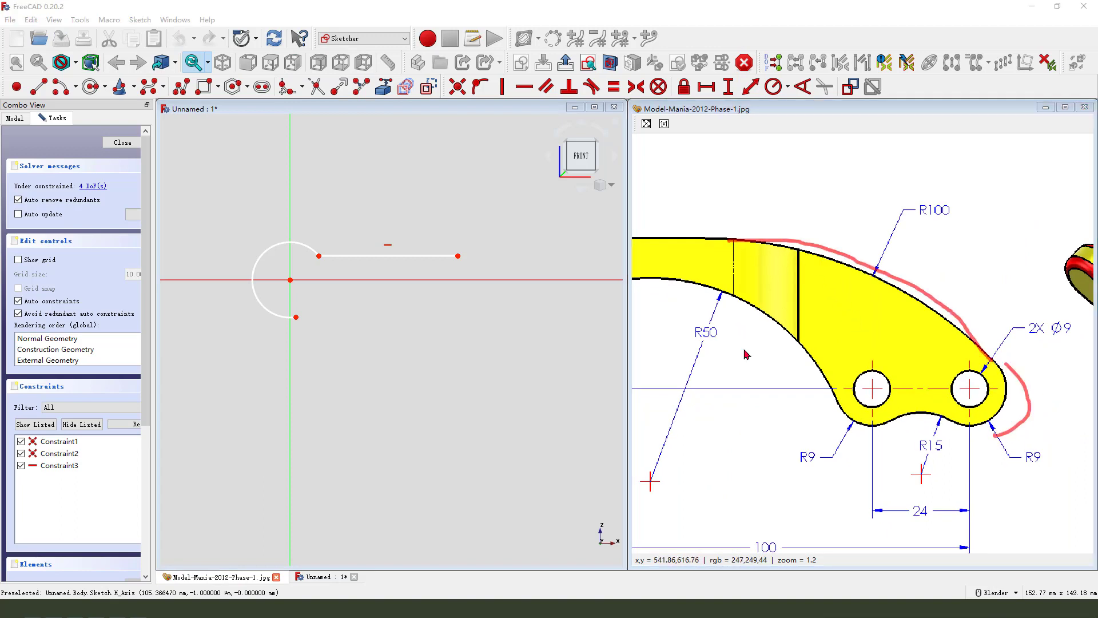
{"action": "left_click", "coordinate": [75, 87]}
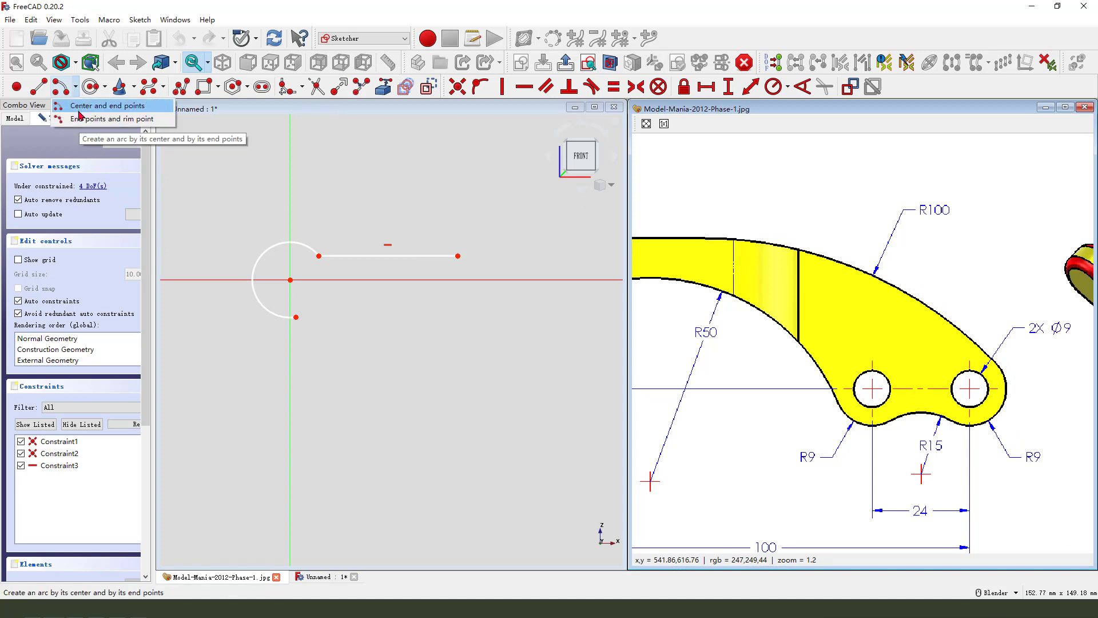
{"action": "left_click", "coordinate": [86, 117]}
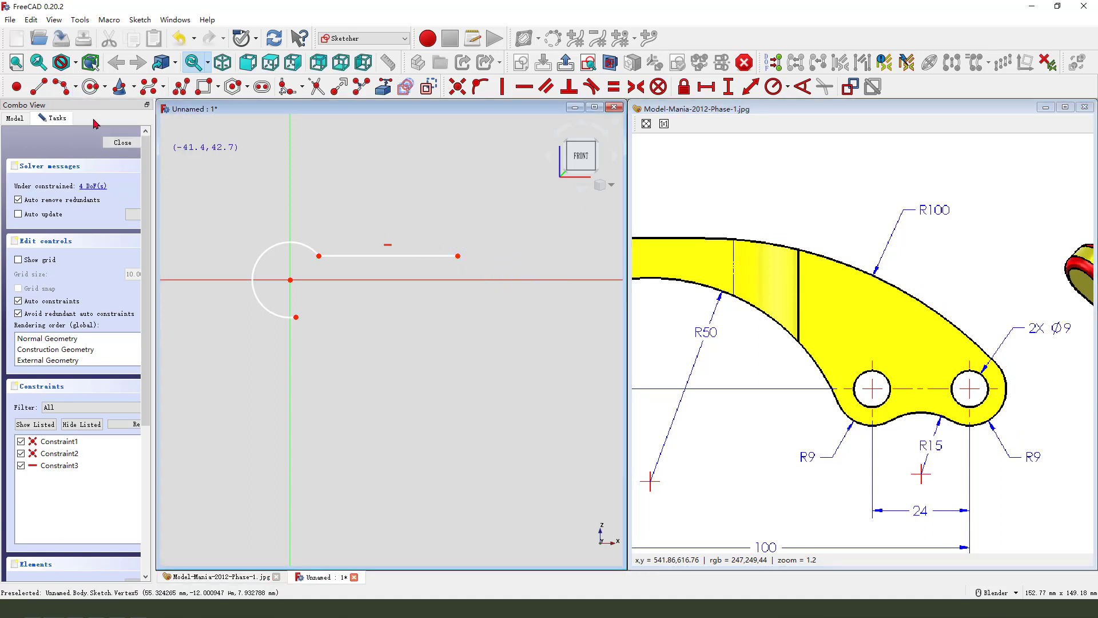
{"action": "left_click", "coordinate": [458, 256]}
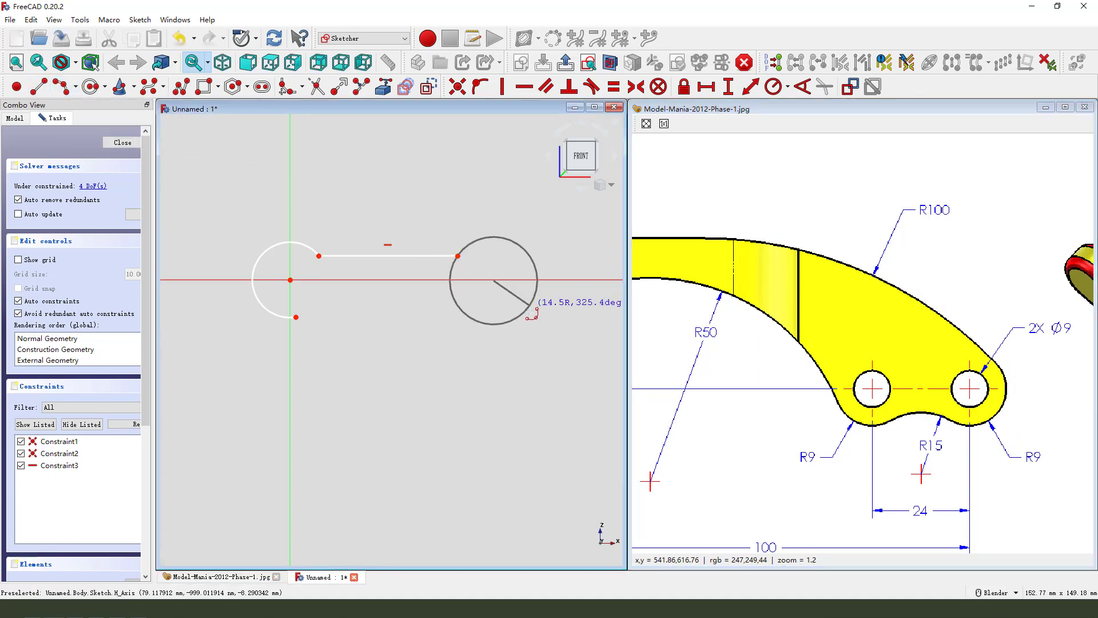
{"action": "left_click", "coordinate": [530, 320]}
{"action": "left_click", "coordinate": [525, 304]}
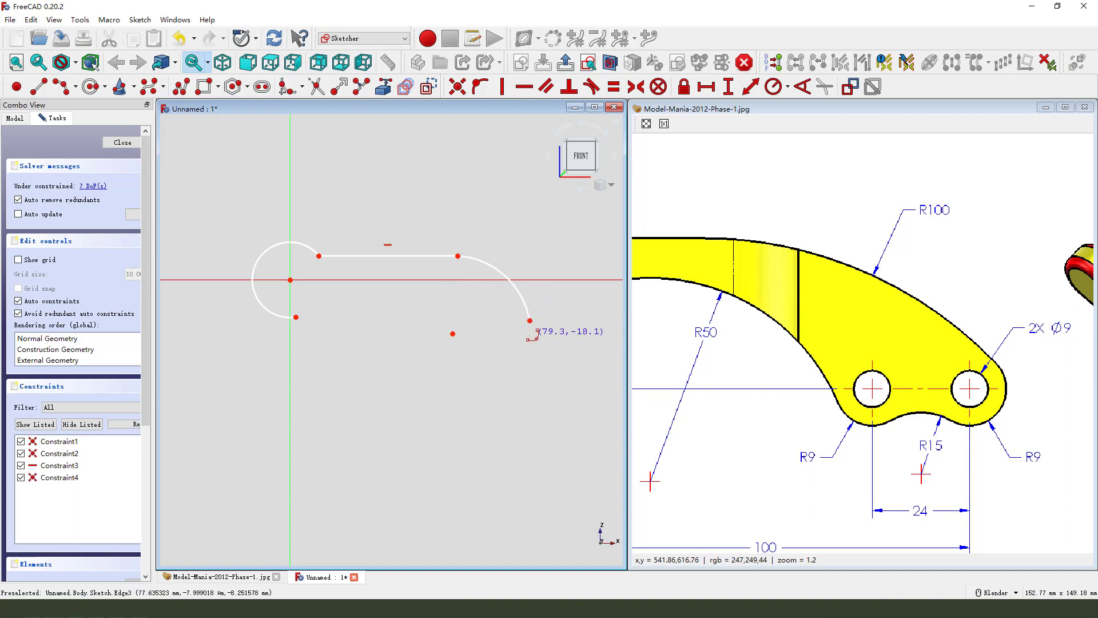
Sketch an arc of about 11.3 mm radius from the upper edge arc's lower end for the outer rounded lobe
{"action": "left_click", "coordinate": [496, 326]}
{"action": "left_click", "coordinate": [529, 321]}
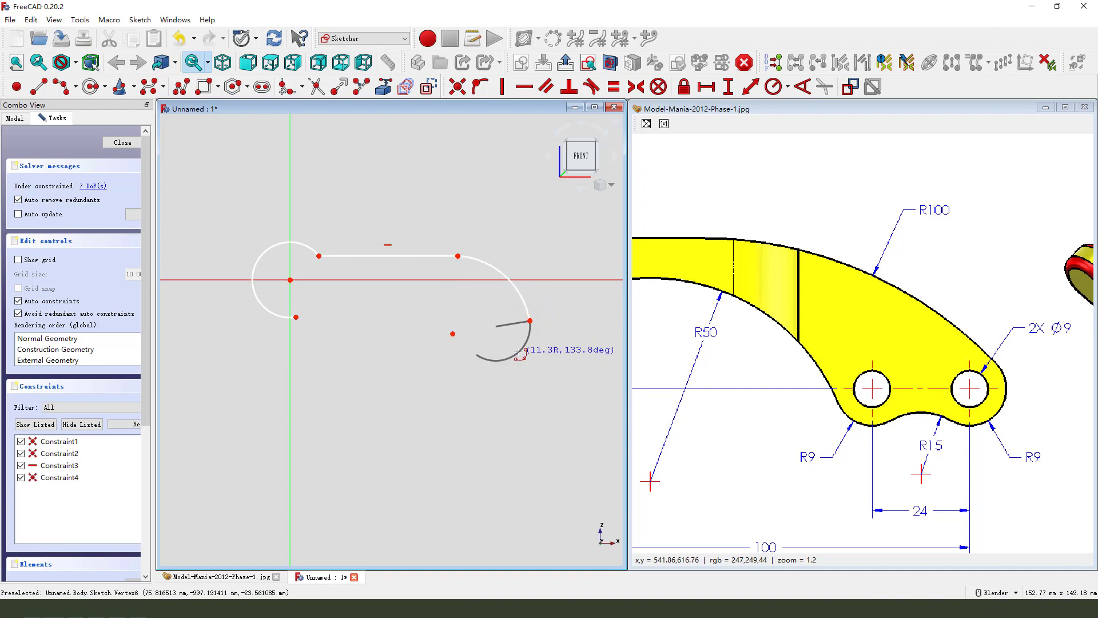
{"action": "left_click", "coordinate": [477, 356]}
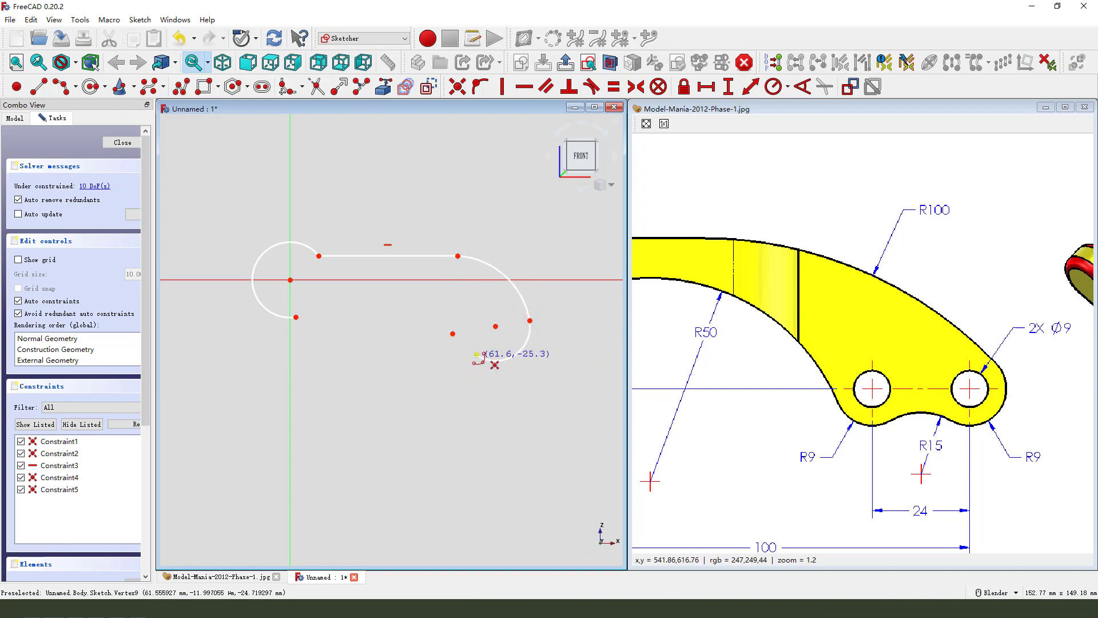
Sketch the concave R15 underside arc from the outer lobe's free end, followed by a convex arc for the inner lobe
{"action": "left_click", "coordinate": [476, 354]}
{"action": "left_click", "coordinate": [411, 360]}
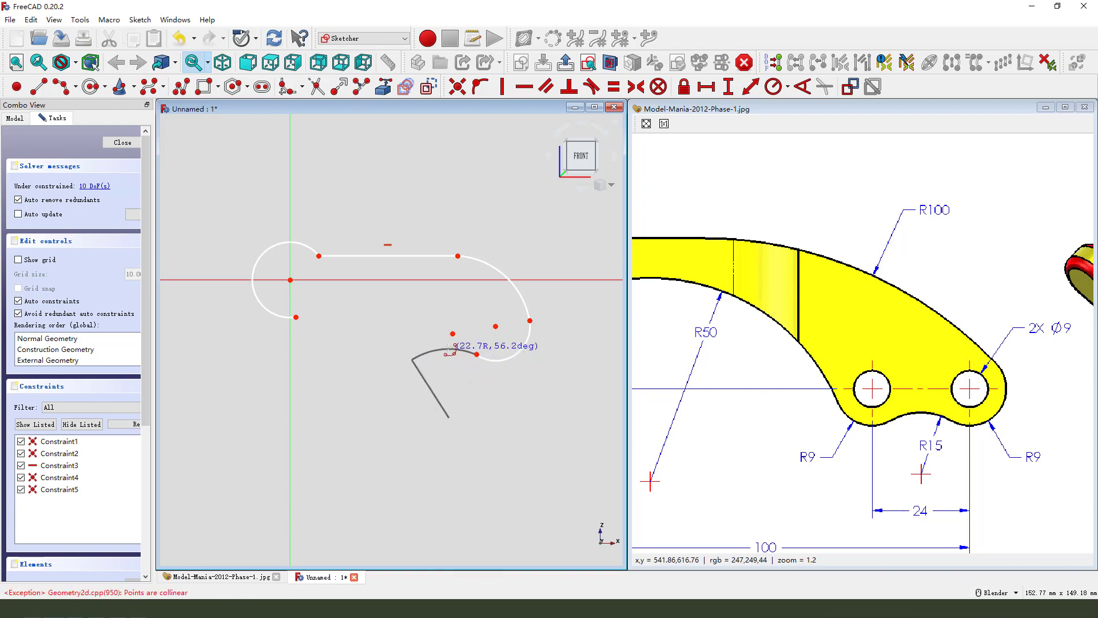
{"action": "left_click", "coordinate": [440, 348]}
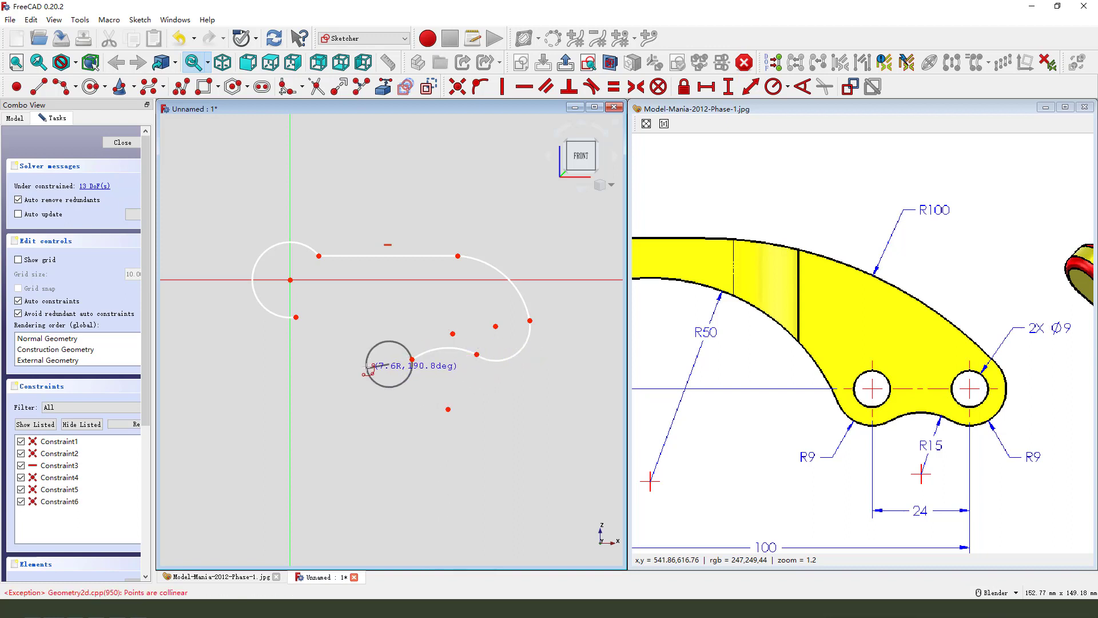
{"action": "left_click", "coordinate": [365, 364]}
{"action": "left_click", "coordinate": [405, 369]}
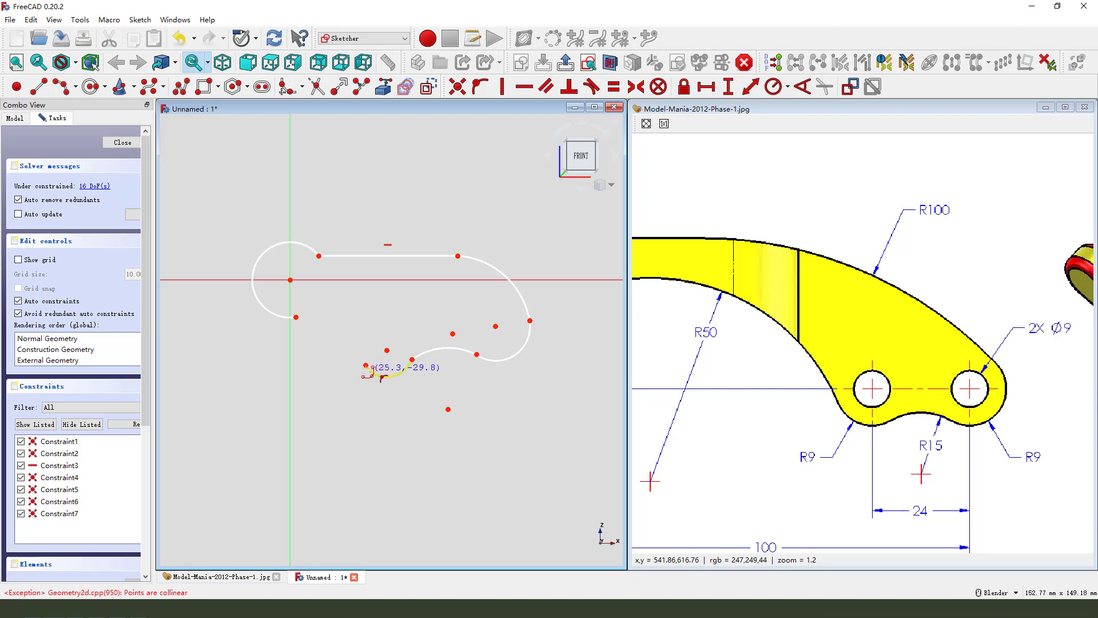
Close the profile with an upward-bulging arc from the inner lobe's free end to the handle arc's lower end
{"action": "mouse_move", "coordinate": [726, 385]}
{"action": "middle_mouse_down"}
{"action": "mouse_move", "coordinate": [904, 398]}
{"action": "mouse_move", "coordinate": [924, 390]}
{"action": "middle_mouse_up"}
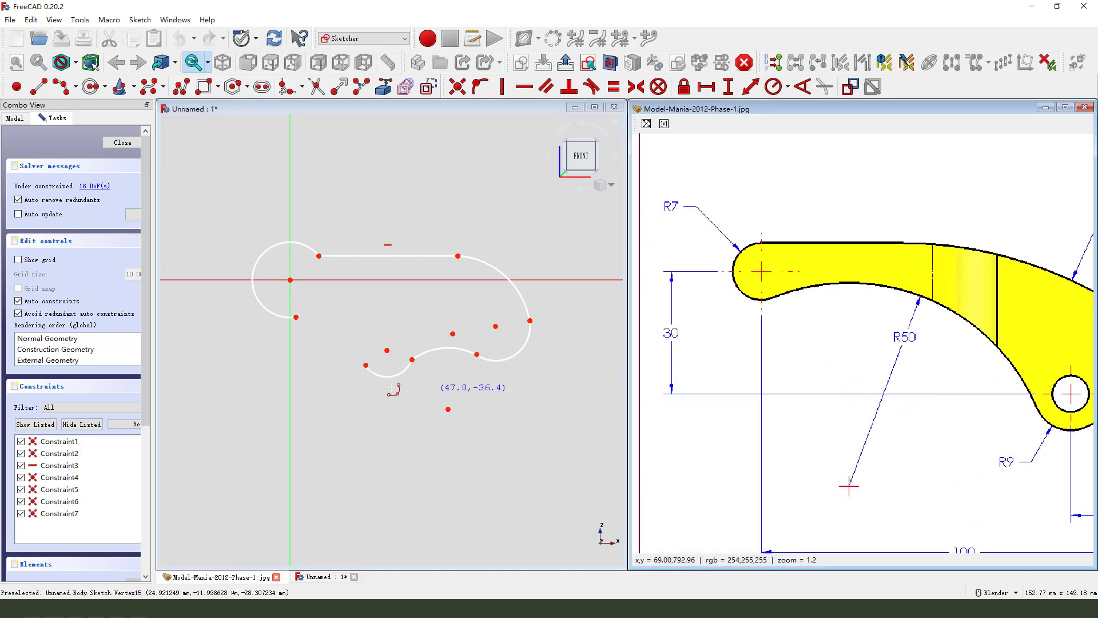
{"action": "left_click", "coordinate": [366, 365]}
{"action": "left_click", "coordinate": [296, 316]}
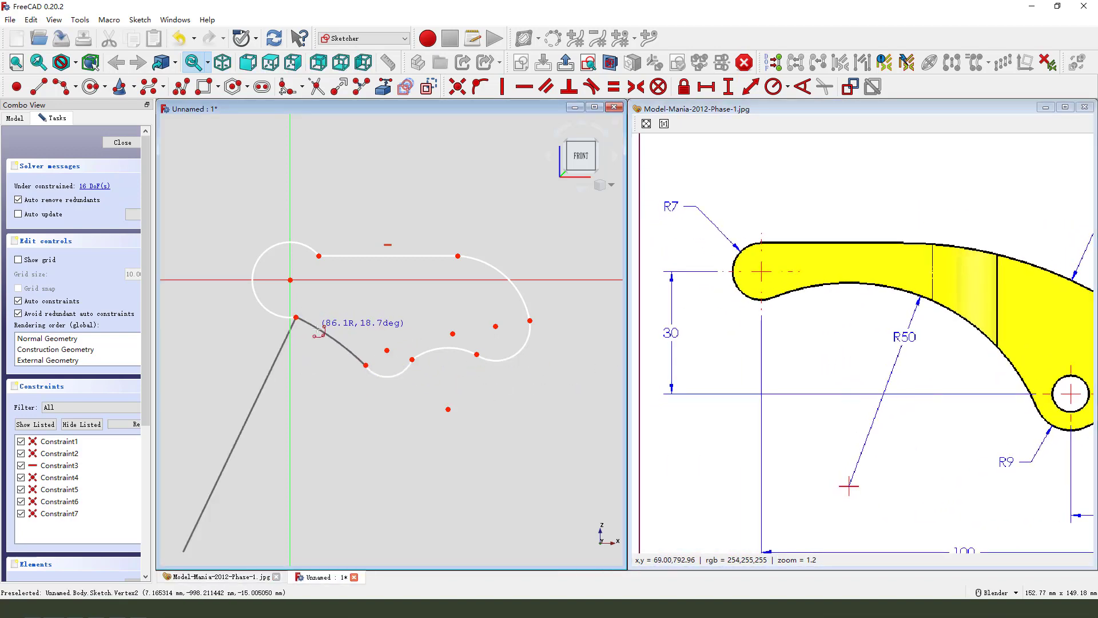
{"action": "left_click", "coordinate": [346, 341]}
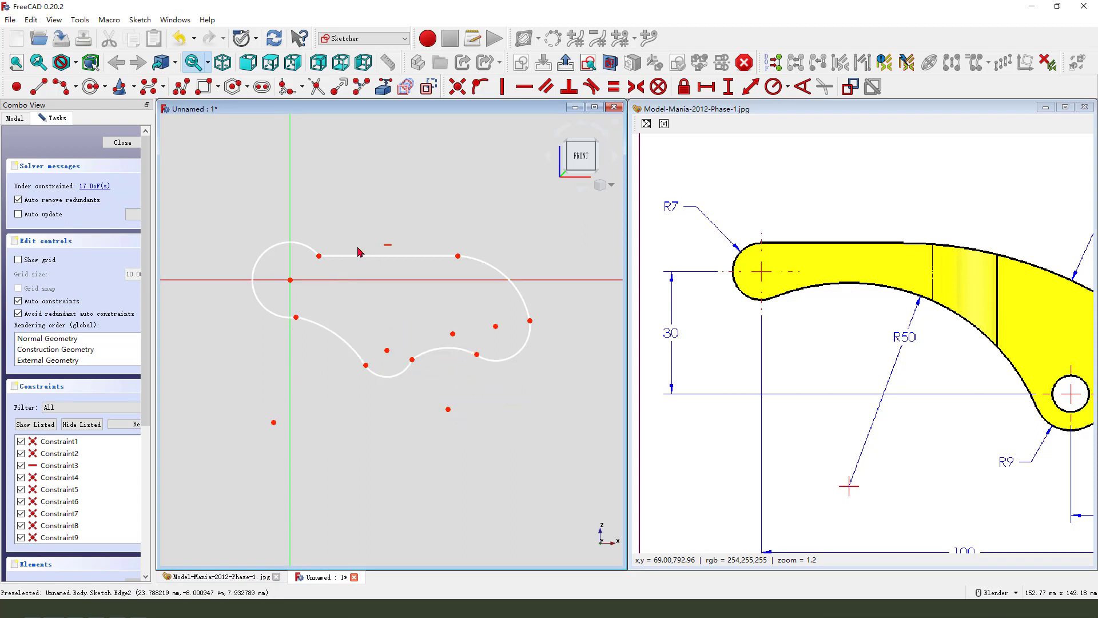
Make the horizontal top line tangent to the handle's end arc and to the upper edge arc
{"action": "left_click", "coordinate": [315, 252]}
{"action": "left_click", "coordinate": [336, 256]}
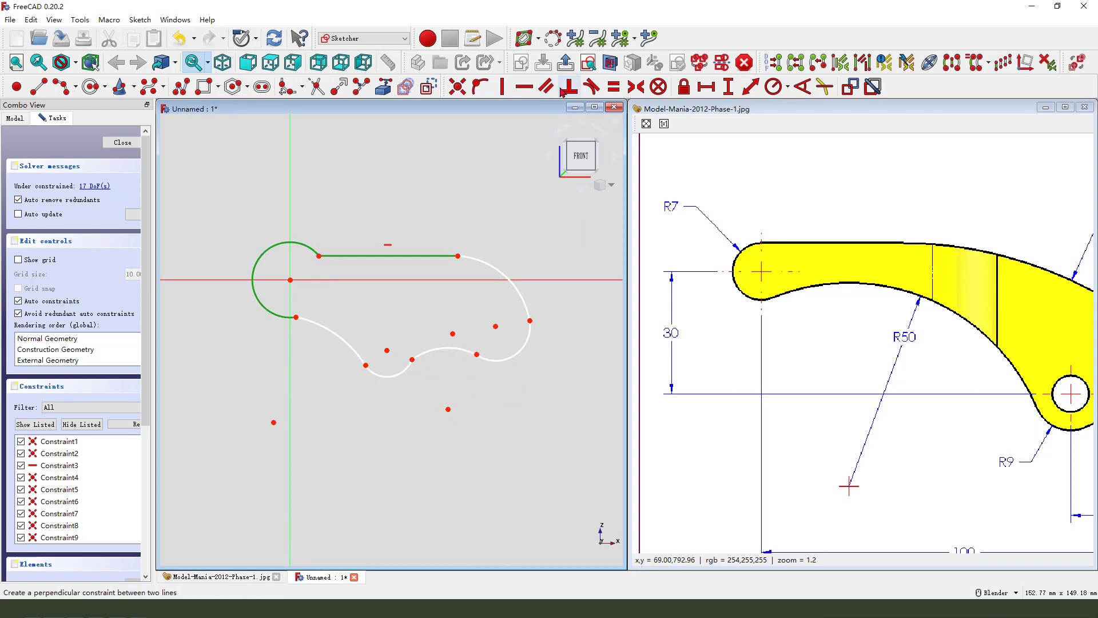
{"action": "left_click", "coordinate": [592, 86]}
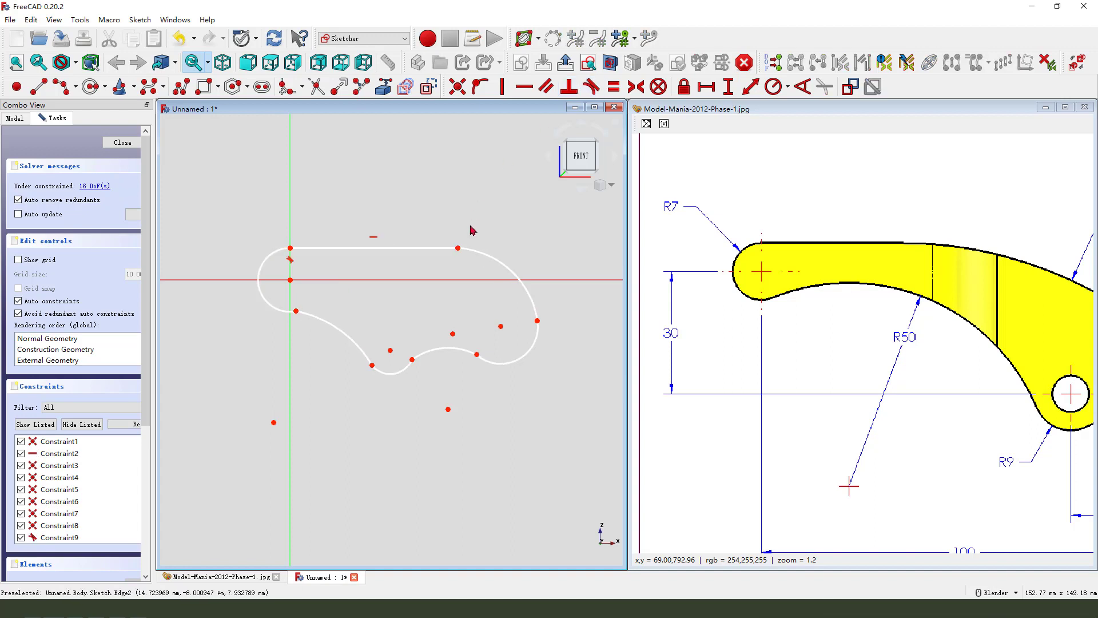
{"action": "left_click", "coordinate": [441, 253]}
{"action": "left_click", "coordinate": [532, 308]}
{"action": "left_click", "coordinate": [592, 87]}
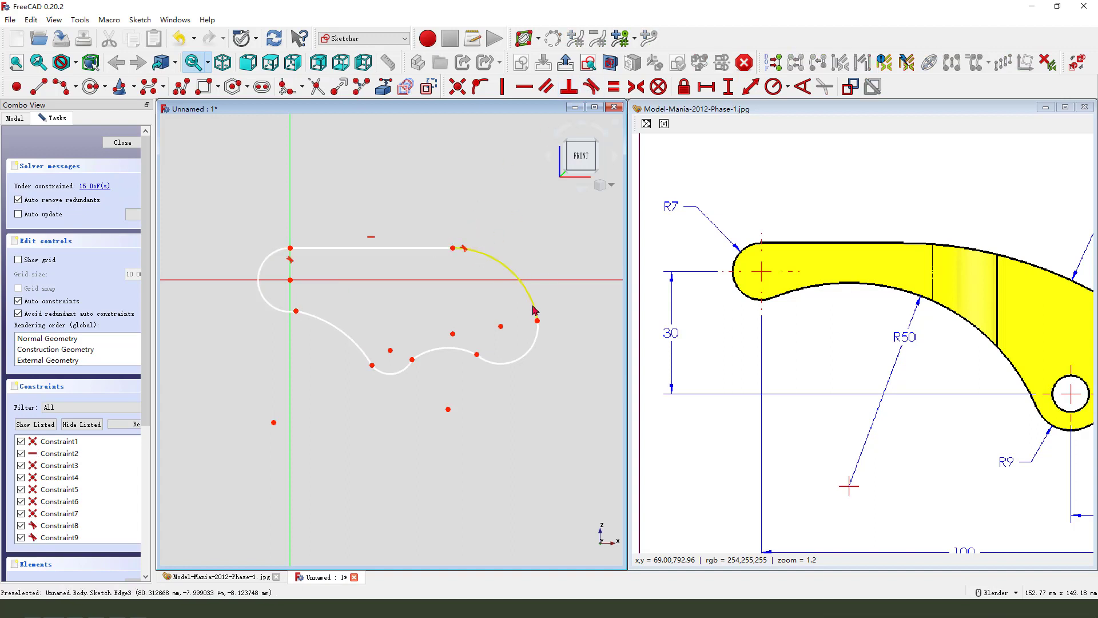
Make the outer lobe arc tangent to the upper edge arc and to the concave arc between the lobes
{"action": "left_click", "coordinate": [535, 309]}
{"action": "left_click", "coordinate": [534, 342]}
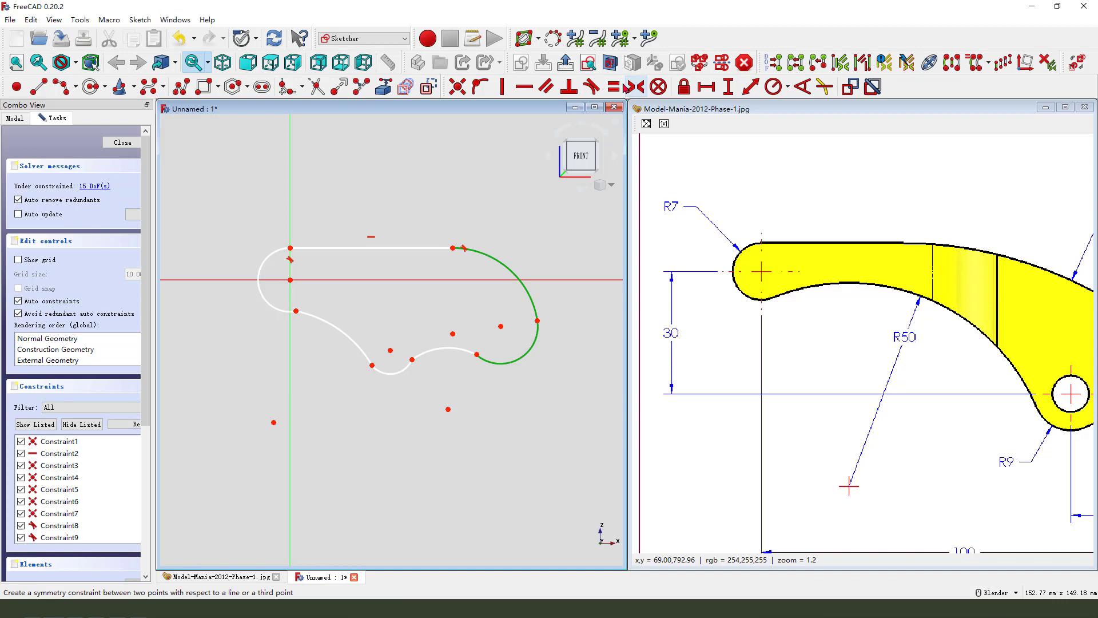
{"action": "left_click", "coordinate": [592, 88]}
{"action": "left_click", "coordinate": [490, 367]}
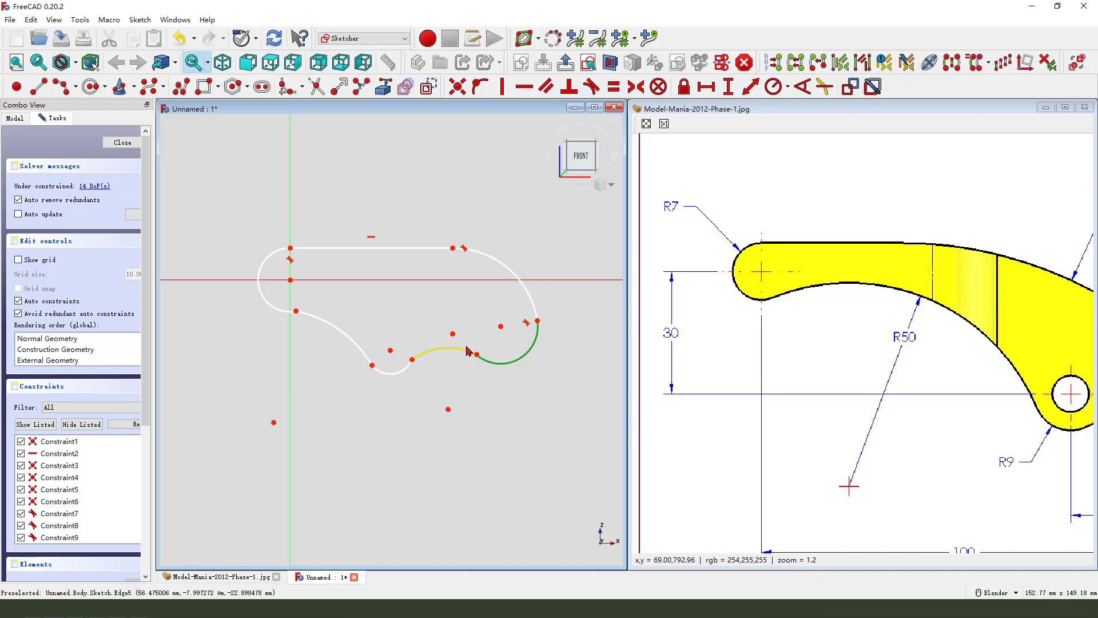
{"action": "left_click", "coordinate": [592, 87]}
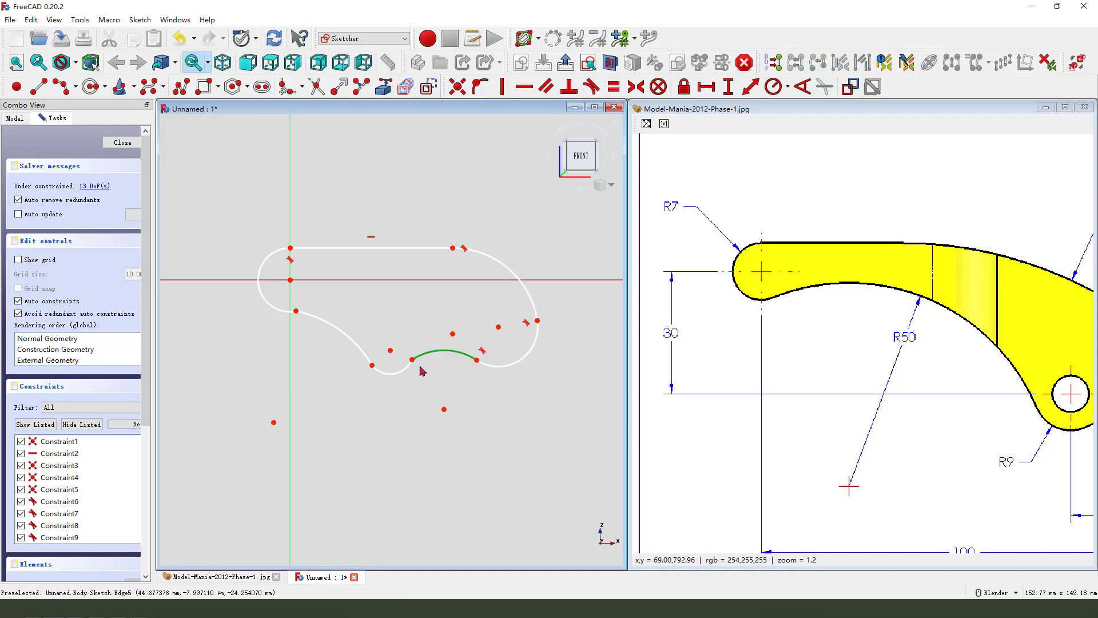
Add tangent constraints from the concave arc to the inner lobe, on to the lower edge arc and the handle's end arc
{"action": "left_click", "coordinate": [420, 367]}
{"action": "left_click", "coordinate": [592, 87]}
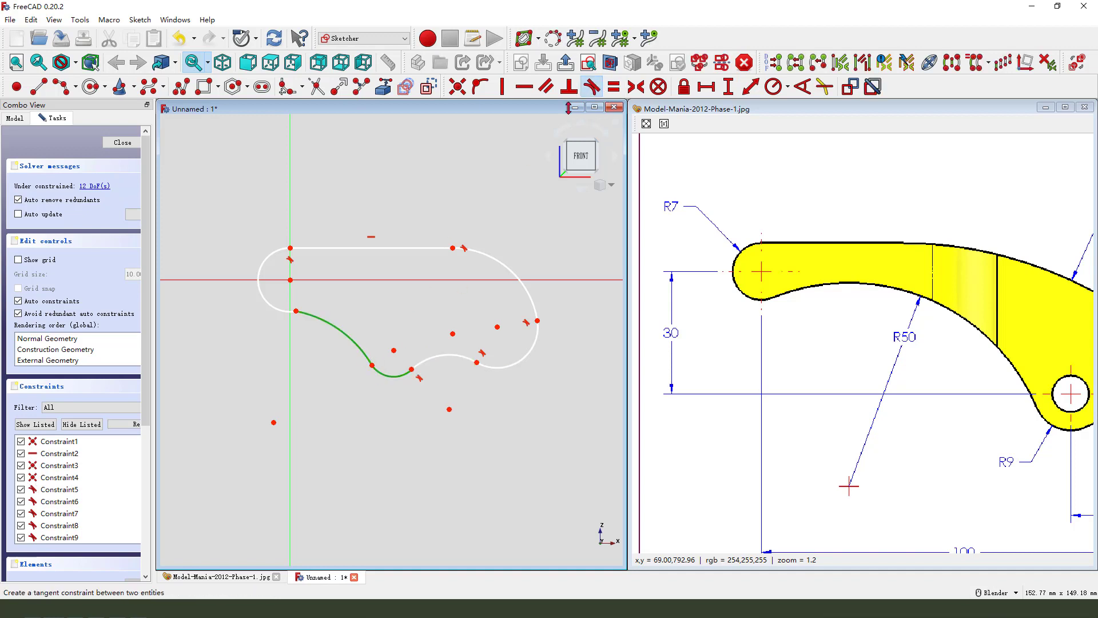
{"action": "left_click", "coordinate": [592, 86]}
{"action": "left_click", "coordinate": [310, 318]}
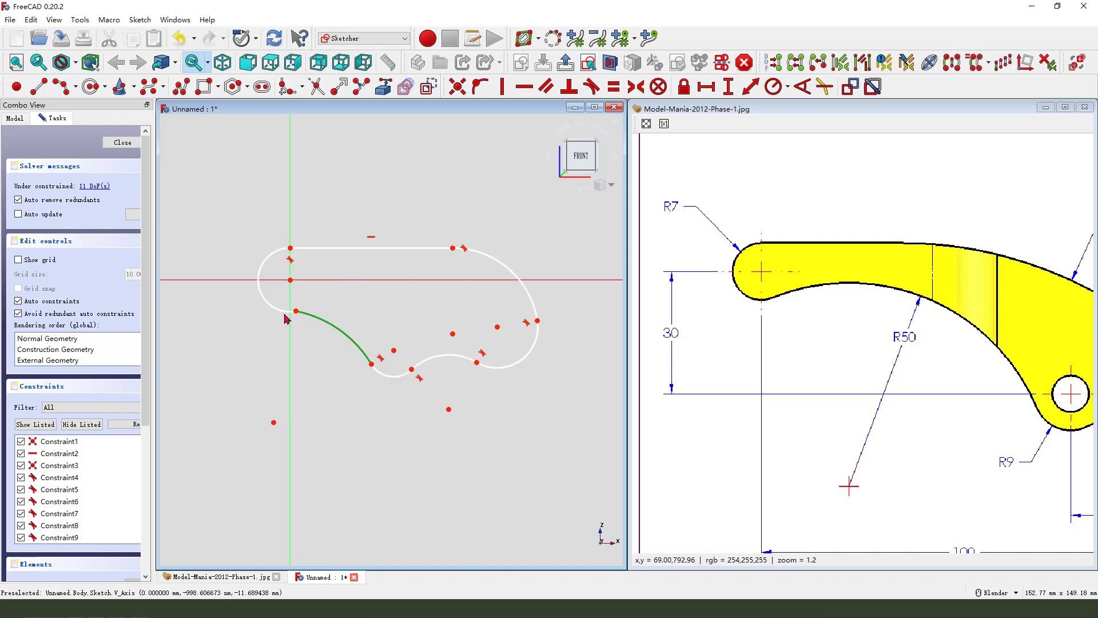
{"action": "left_click", "coordinate": [592, 87]}
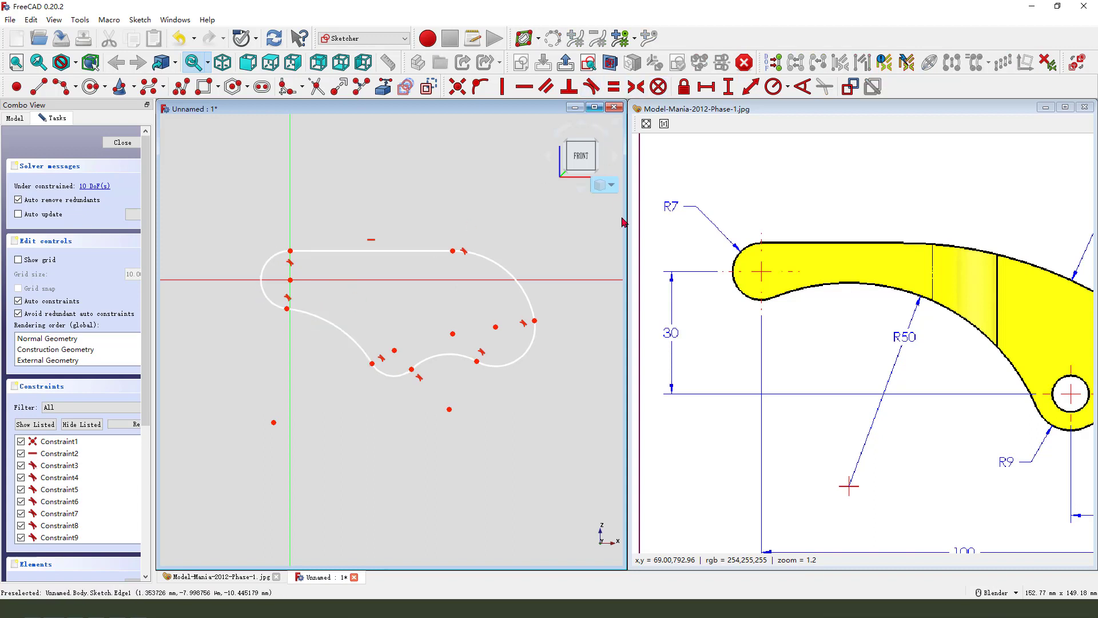
Constrain the handle's end arc to a 7 mm radius and place its label outside the profile
{"action": "mouse_move", "coordinate": [711, 327]}
{"action": "middle_mouse_down"}
{"action": "mouse_move", "coordinate": [727, 321]}
{"action": "mouse_move", "coordinate": [734, 332]}
{"action": "middle_mouse_up"}
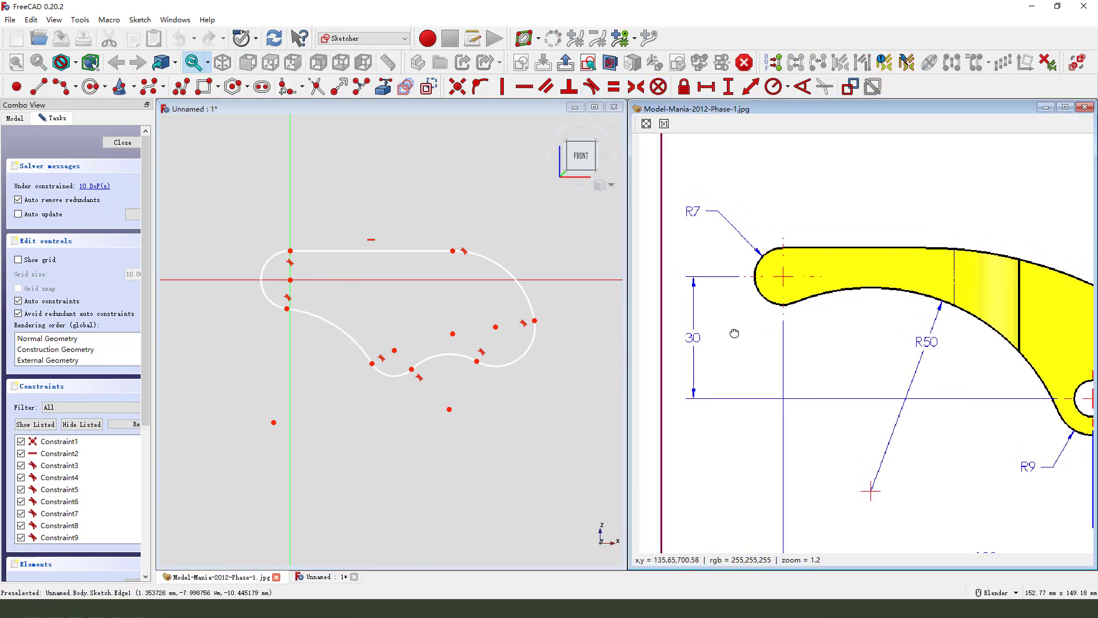
{"action": "left_click", "coordinate": [267, 263]}
{"action": "left_click", "coordinate": [270, 267]}
{"action": "left_click", "coordinate": [773, 87]}
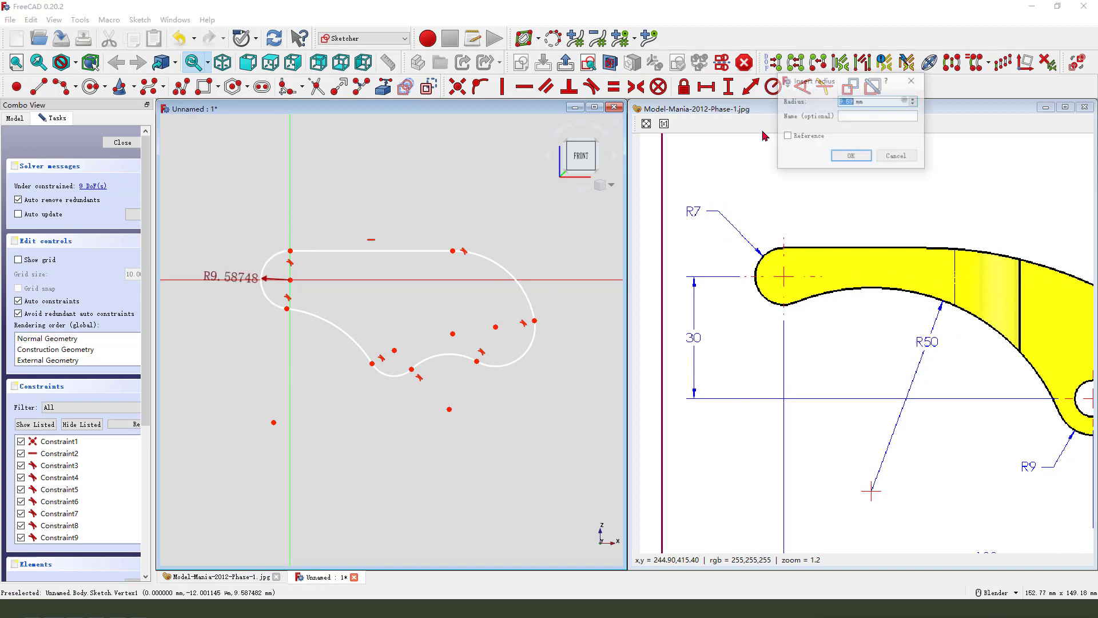
{"action": "key", "text": "Return"}
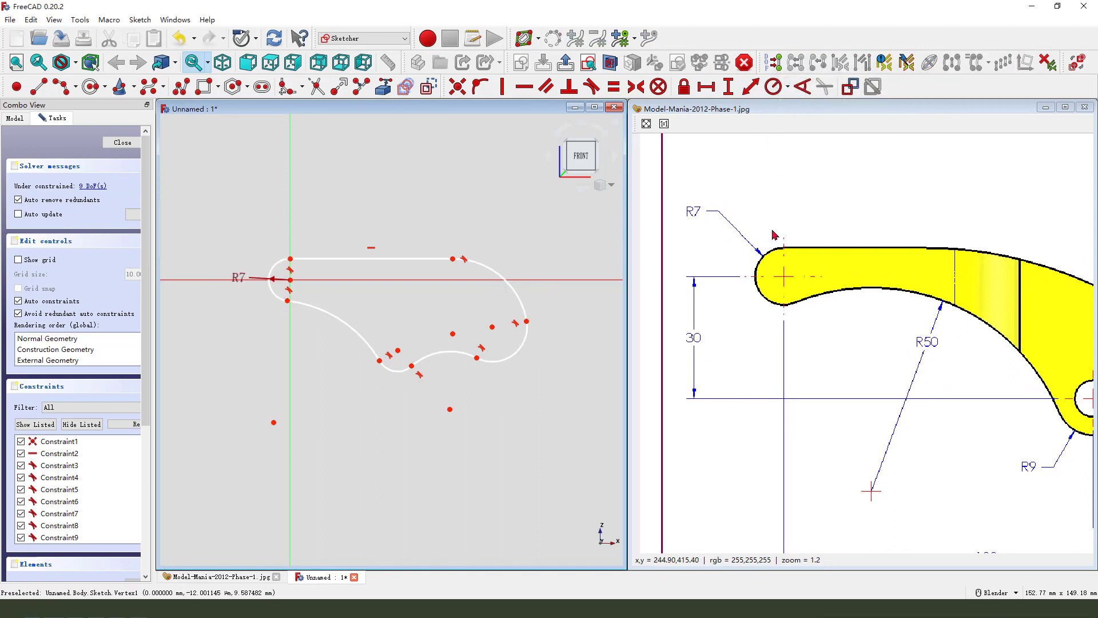
{"action": "left_click_drag", "start_coordinate": [237, 252], "coordinate": [233, 242]}
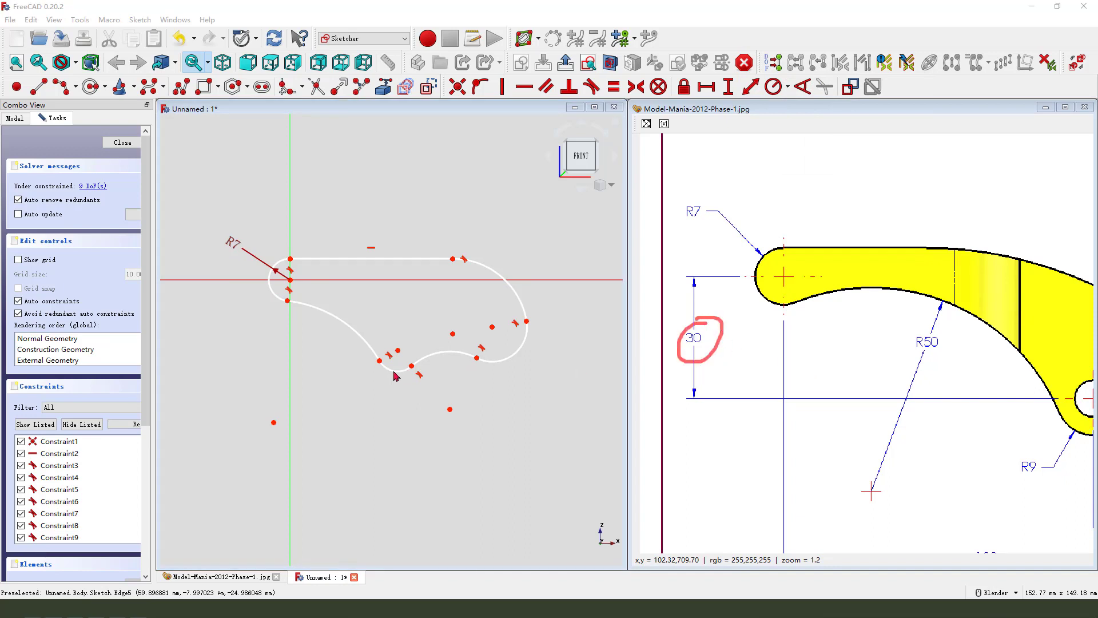
Set the vertical distance between the inner lobe's centre and the origin to 30 mm
{"action": "left_click", "coordinate": [397, 350]}
{"action": "left_click", "coordinate": [290, 280]}
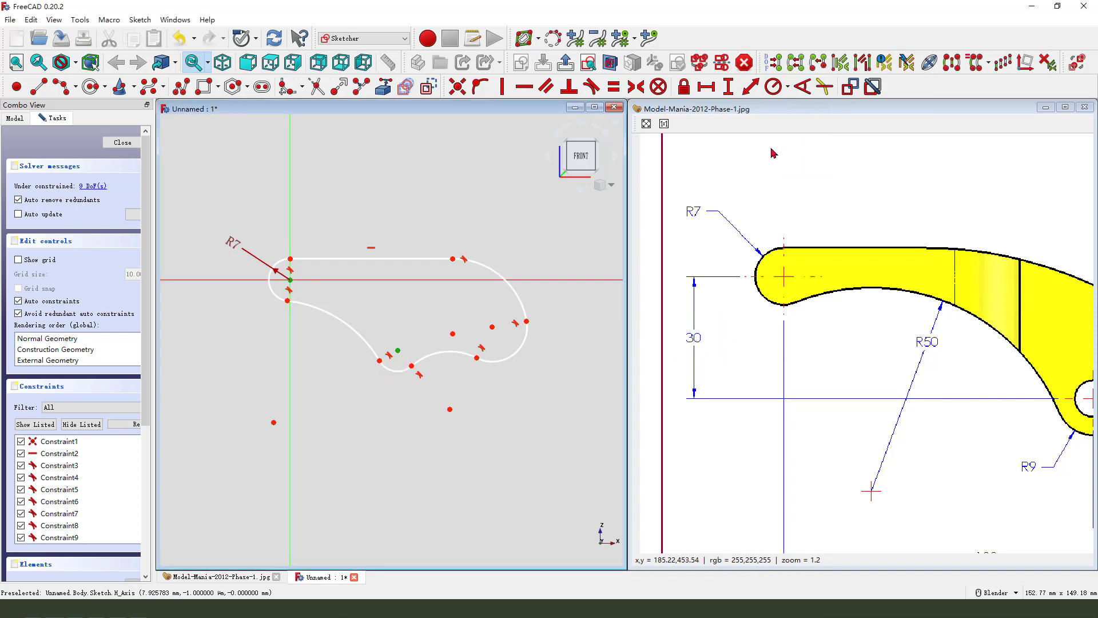
{"action": "left_click", "coordinate": [728, 86]}
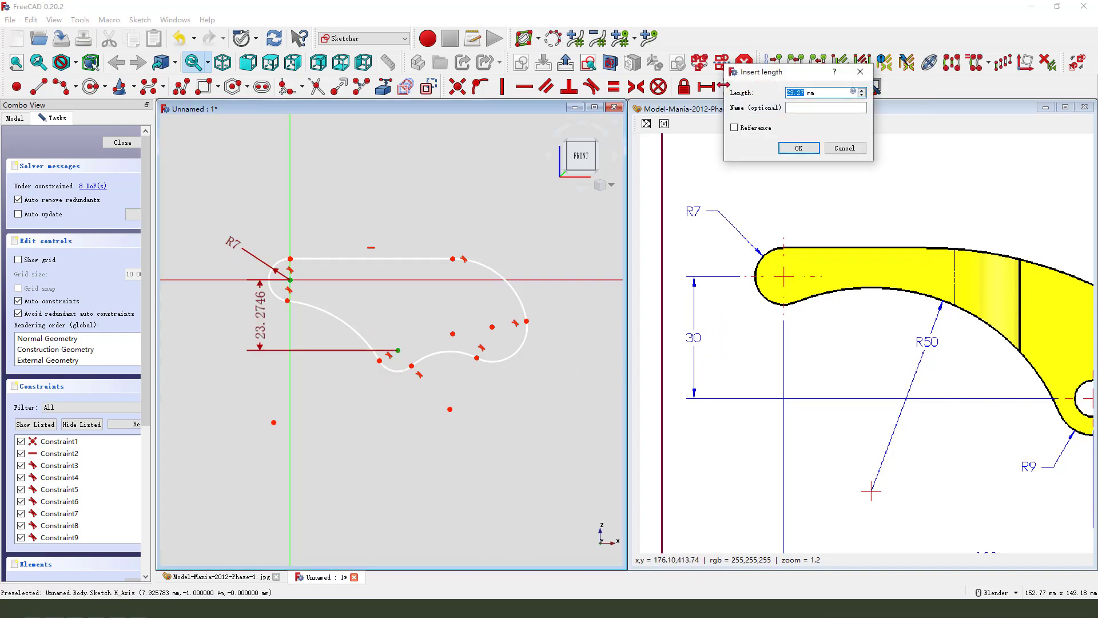
{"action": "key", "text": "Return"}
Apply an equal constraint to the outer and inner lobe arcs
{"action": "left_click_drag", "start_coordinate": [1029, 381], "coordinate": [812, 324]}
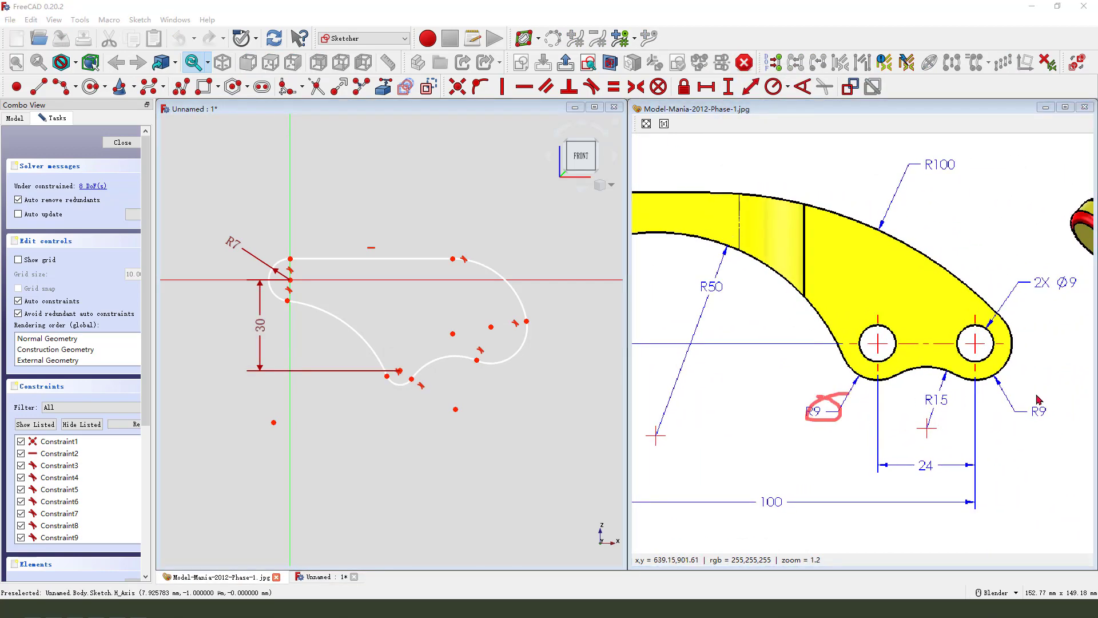
{"action": "left_click", "coordinate": [516, 350]}
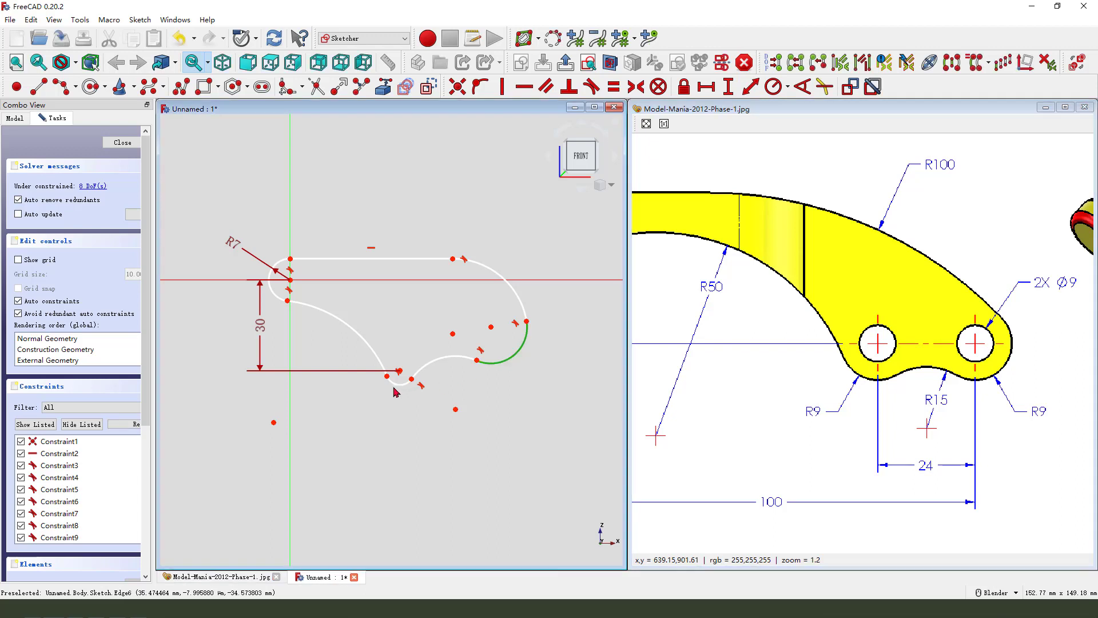
{"action": "left_click", "coordinate": [393, 385]}
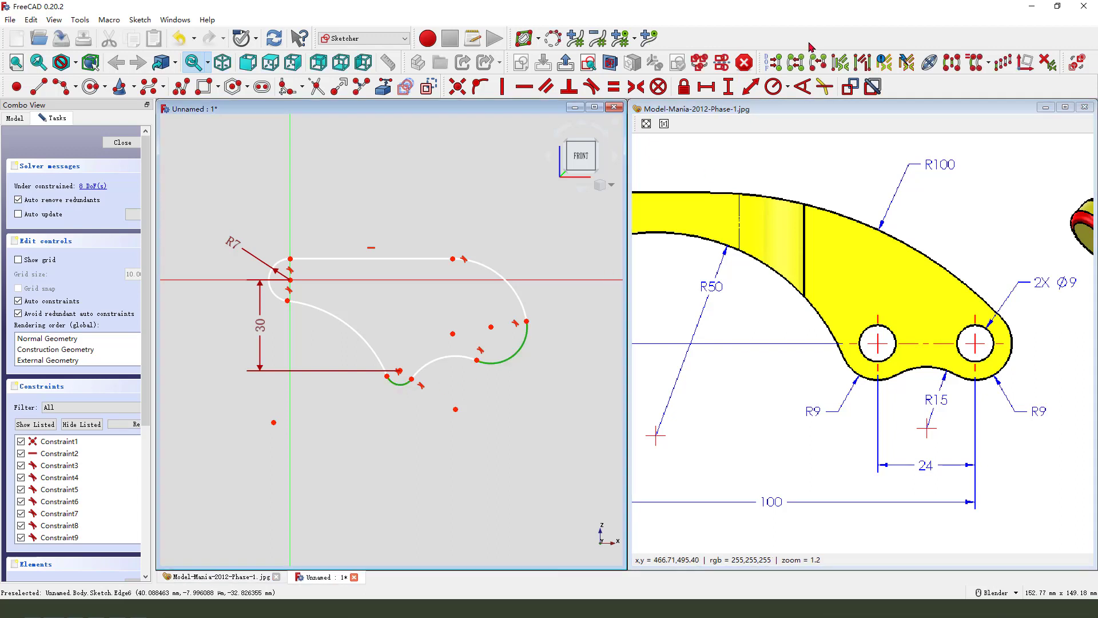
{"action": "left_click", "coordinate": [614, 87]}
Align the centre points of the outer and inner lobe arcs horizontally
{"action": "left_click_drag", "start_coordinate": [495, 330], "coordinate": [510, 354]}
{"action": "left_click", "coordinate": [500, 349]}
{"action": "left_click", "coordinate": [400, 371]}
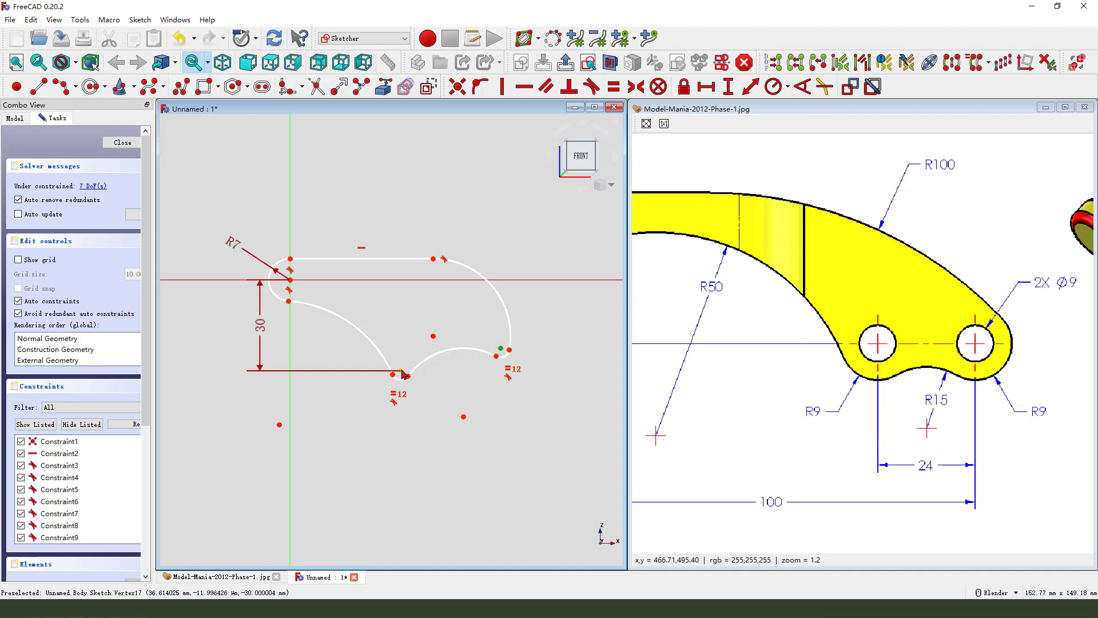
{"action": "left_click", "coordinate": [523, 89]}
Constrain the outer lobe arc's radius to 9 mm
{"action": "scroll", "coordinate": [534, 426], "scroll_direction": "up", "scroll_amount": 2}
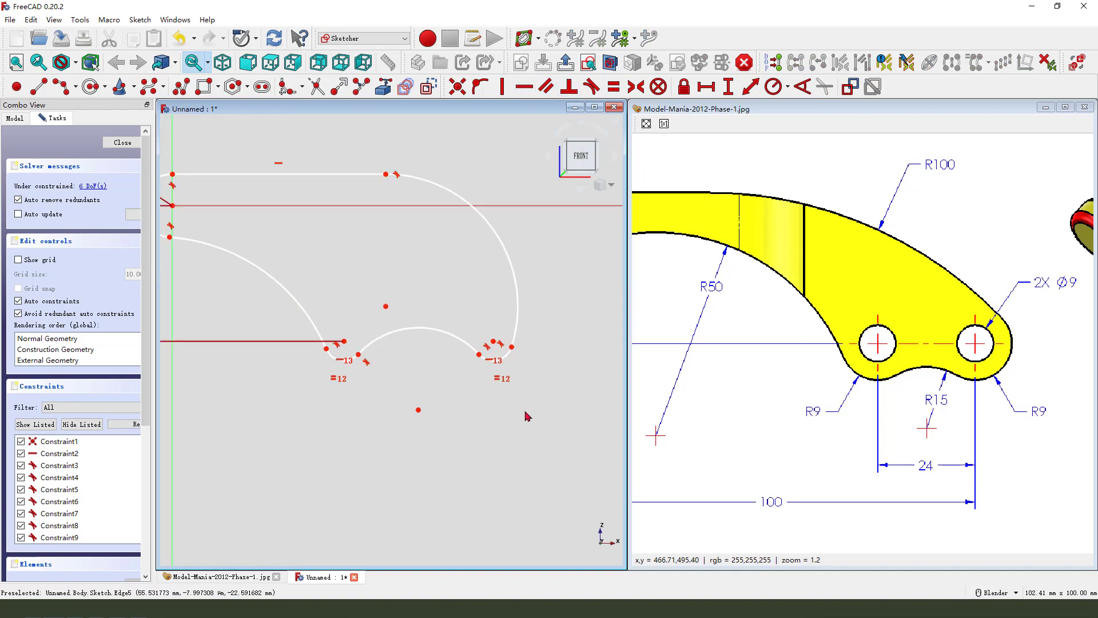
{"action": "left_click", "coordinate": [776, 86]}
{"action": "type", "text": "9"}
{"action": "key", "text": "Return"}
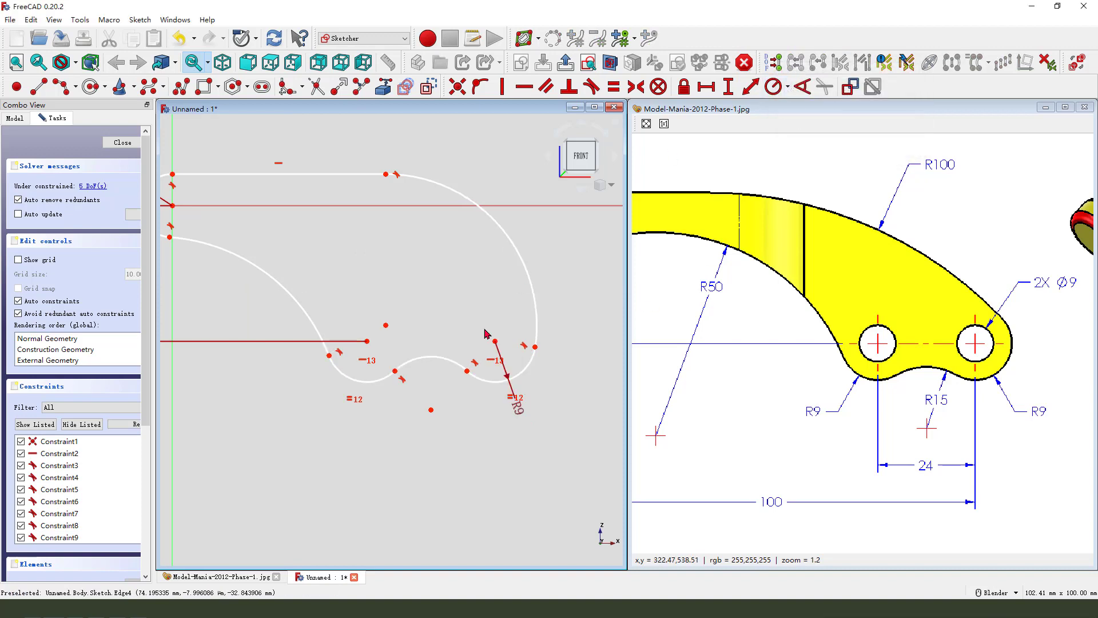
Set the horizontal distance between the two lobe centres to 24 mm and place the dimension below the profile
{"action": "scroll", "coordinate": [580, 419], "scroll_direction": "down", "scroll_amount": 2}
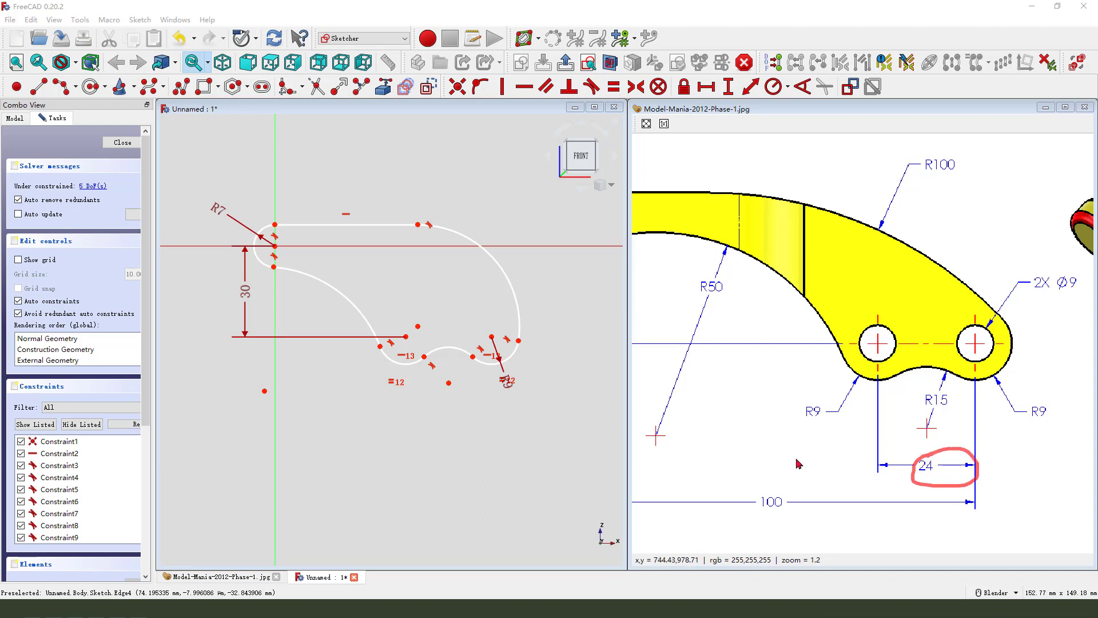
{"action": "left_click", "coordinate": [406, 337]}
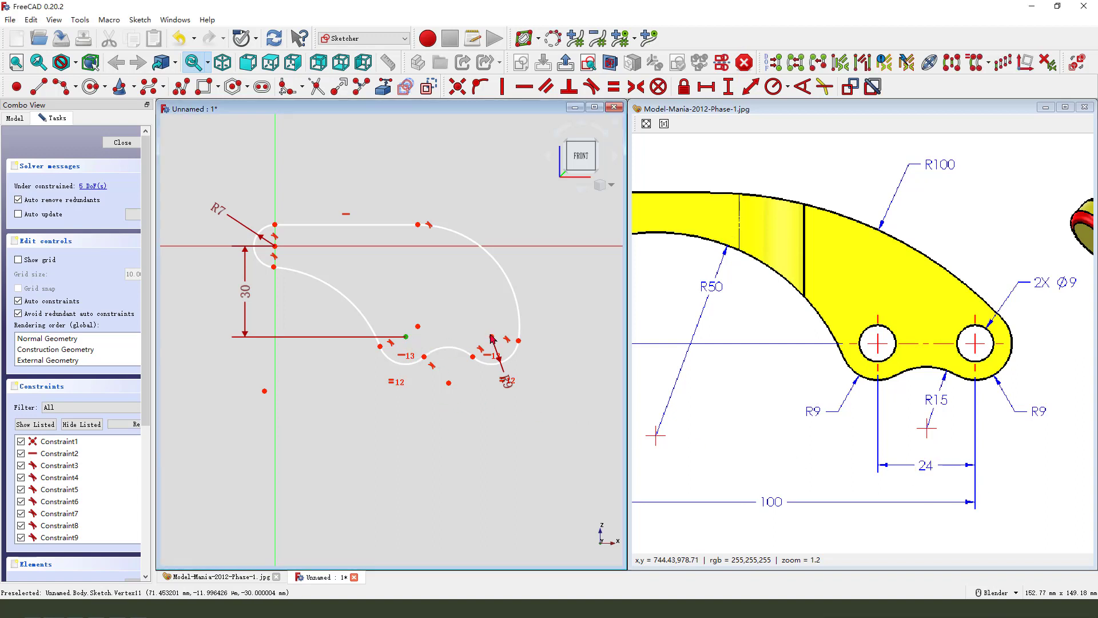
{"action": "left_click", "coordinate": [491, 338]}
{"action": "key", "text": "l"}
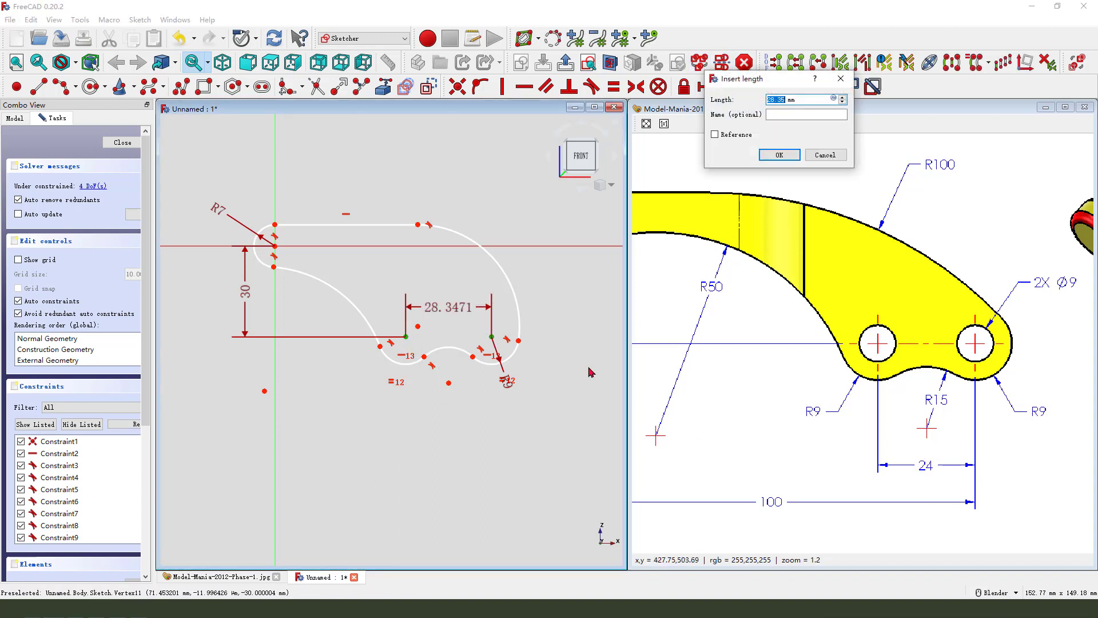
{"action": "key", "text": "Return"}
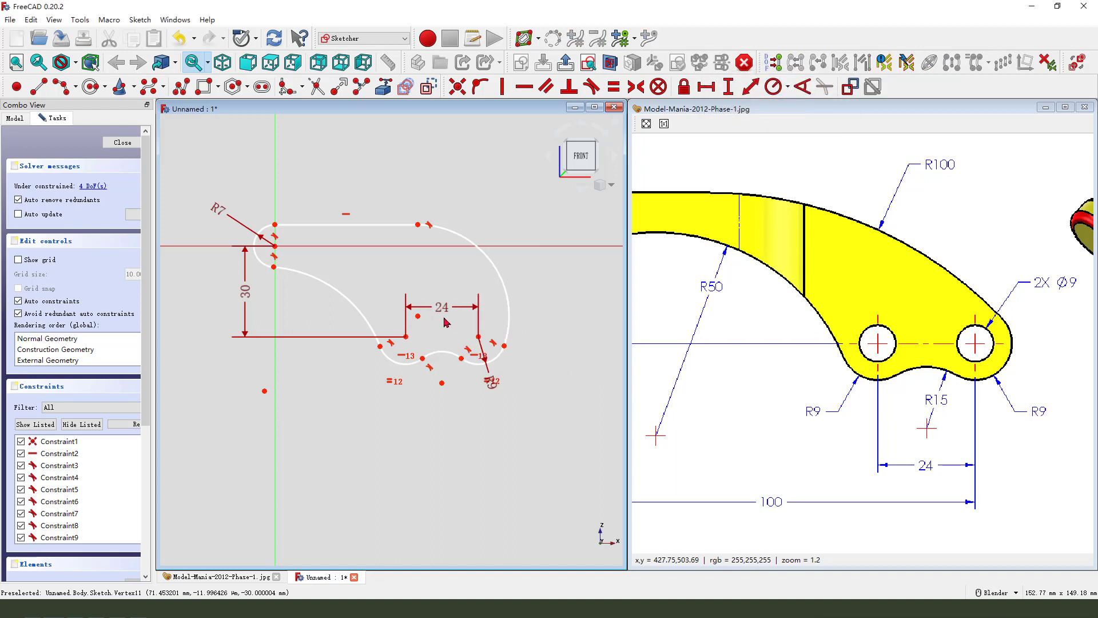
{"action": "left_click_drag", "start_coordinate": [446, 322], "coordinate": [446, 418]}
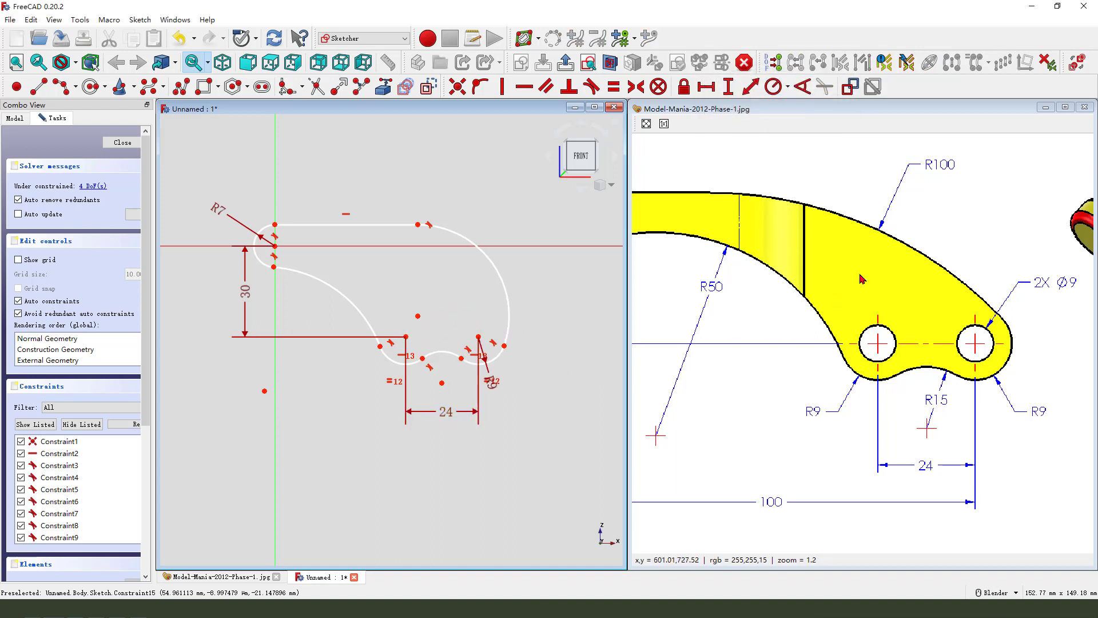
{"action": "left_click_drag", "start_coordinate": [940, 137], "coordinate": [917, 152]}
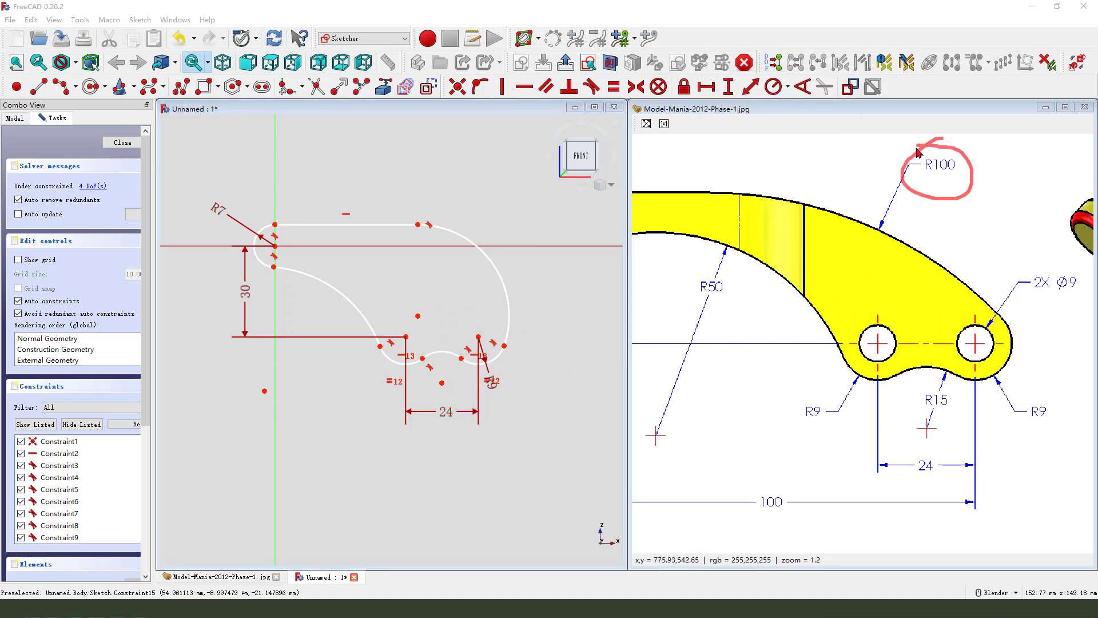
Constrain the long upper arc's radius to 100 mm and place its dimension above the profile
{"action": "left_click", "coordinate": [485, 251]}
{"action": "left_click", "coordinate": [773, 91]}
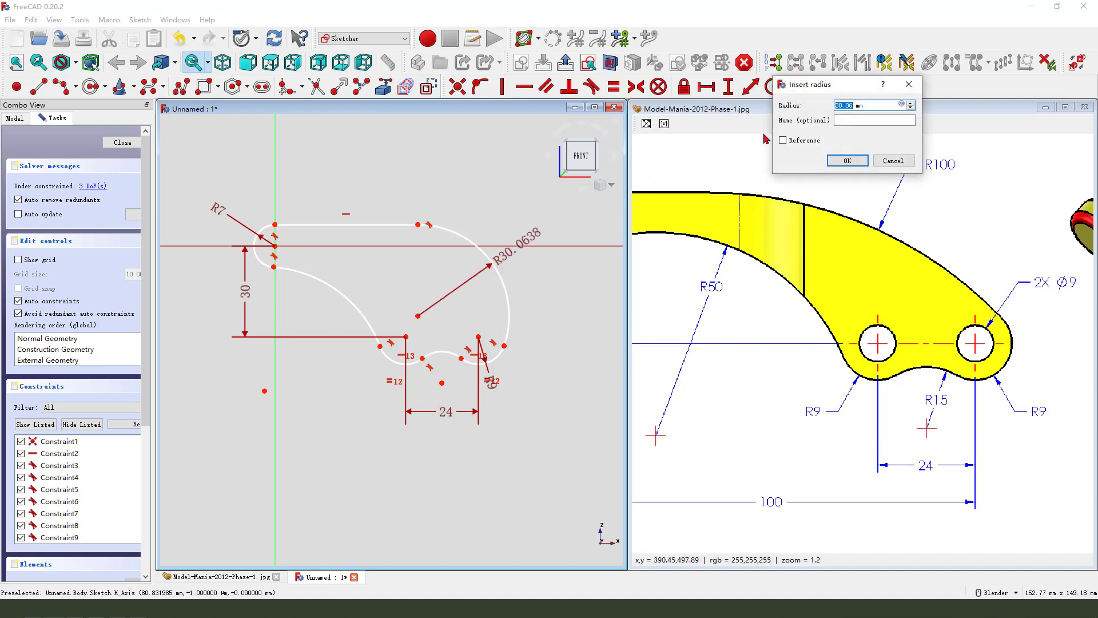
{"action": "type", "text": "100"}
{"action": "key", "text": "Return"}
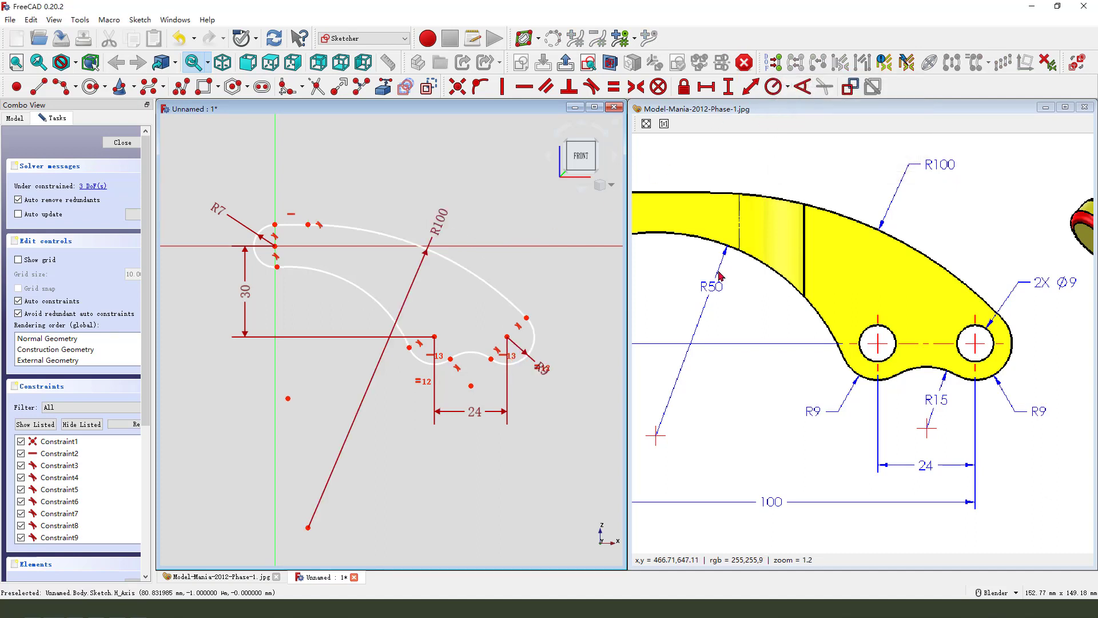
{"action": "left_click_drag", "start_coordinate": [441, 226], "coordinate": [486, 174]}
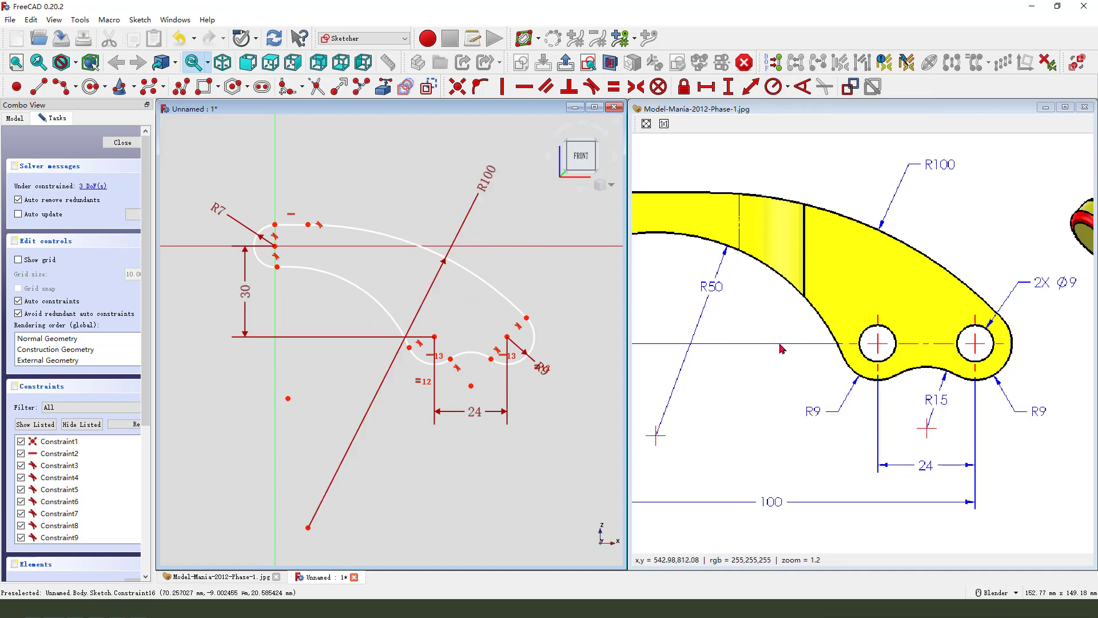
Set the lower concave arc's radius to 50 mm and the radius of the small arc between the lobes to 15 mm
{"action": "left_click", "coordinate": [359, 292]}
{"action": "left_click", "coordinate": [773, 86]}
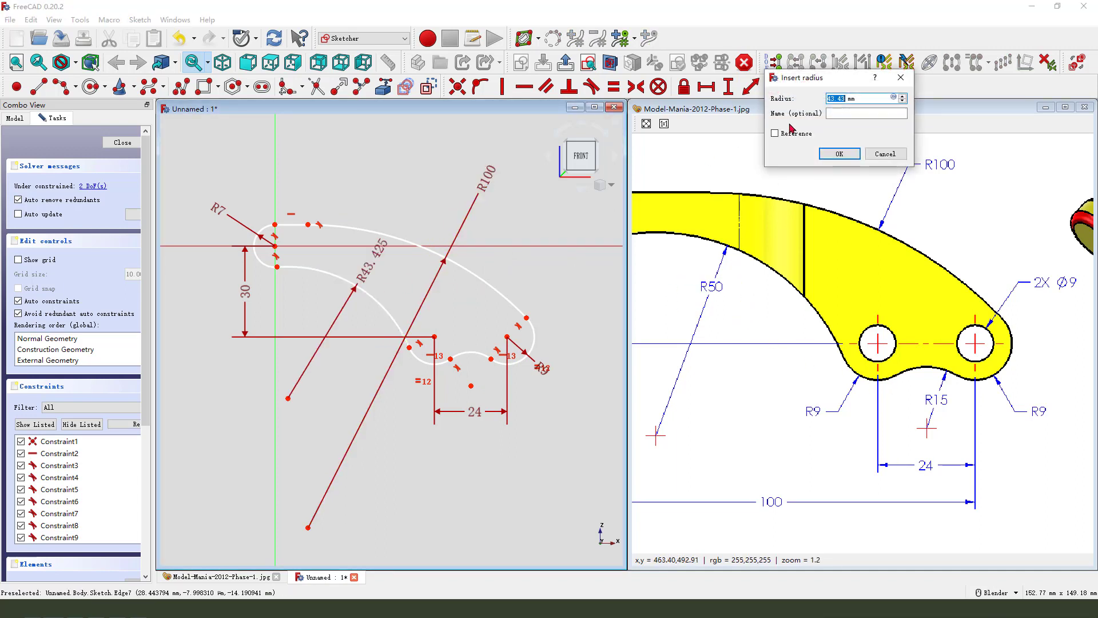
{"action": "key", "text": "Return"}
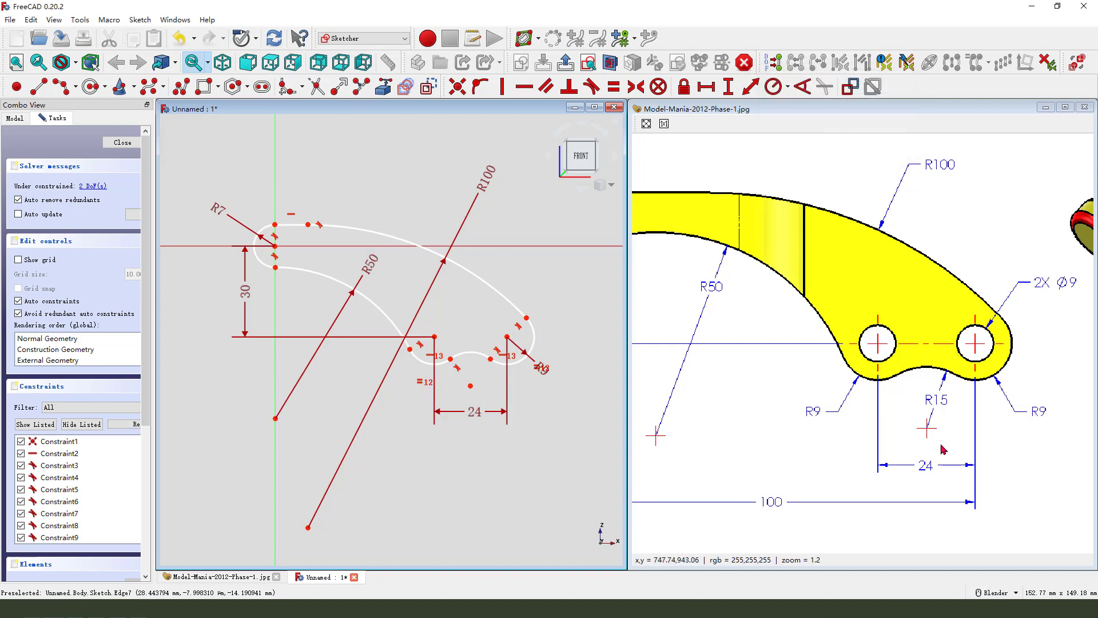
{"action": "left_click", "coordinate": [470, 353]}
{"action": "left_click", "coordinate": [774, 89]}
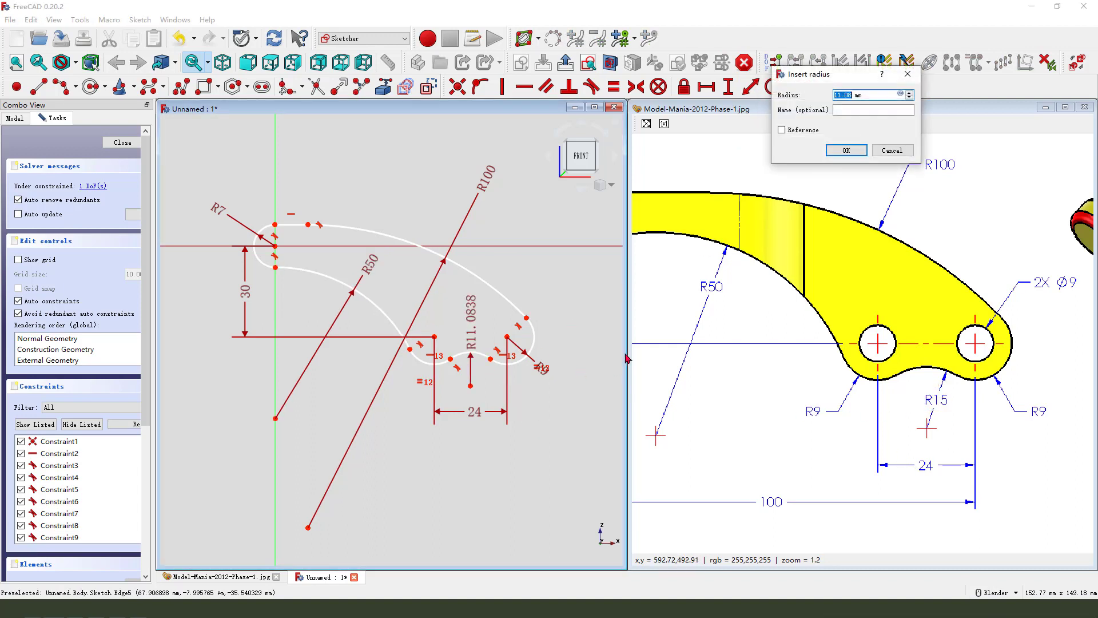
{"action": "key", "text": "Return"}
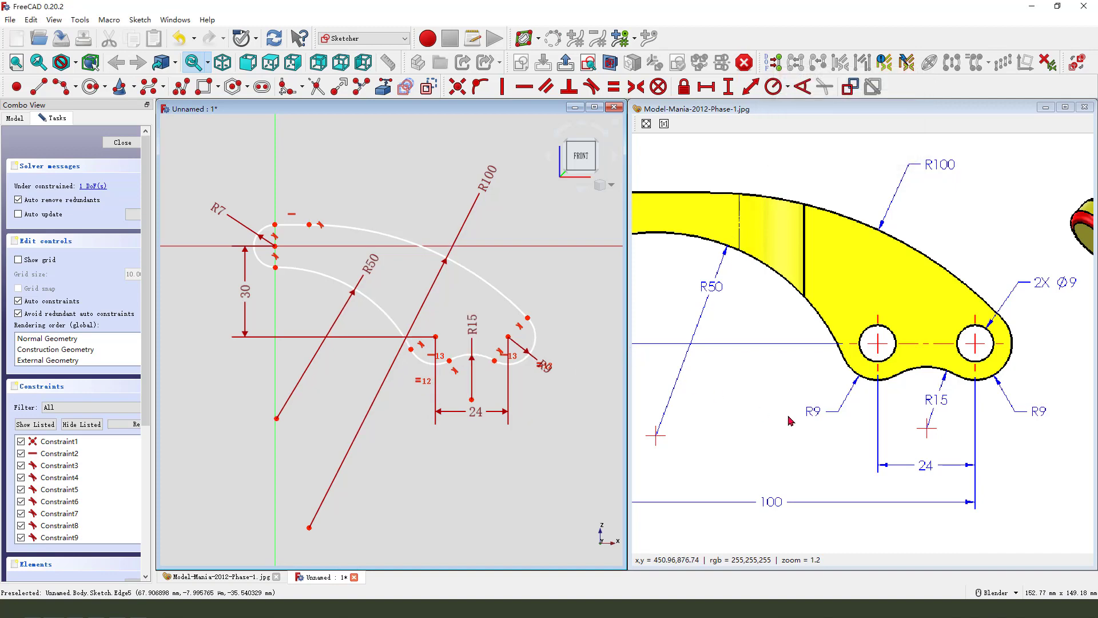
Set the horizontal distance from the handle end's centre to the outer lobe centre to 100 mm and place the dimension below the profile
{"action": "mouse_move", "coordinate": [825, 412]}
{"action": "middle_mouse_down"}
{"action": "mouse_move", "coordinate": [915, 360]}
{"action": "mouse_move", "coordinate": [923, 374]}
{"action": "middle_mouse_up"}
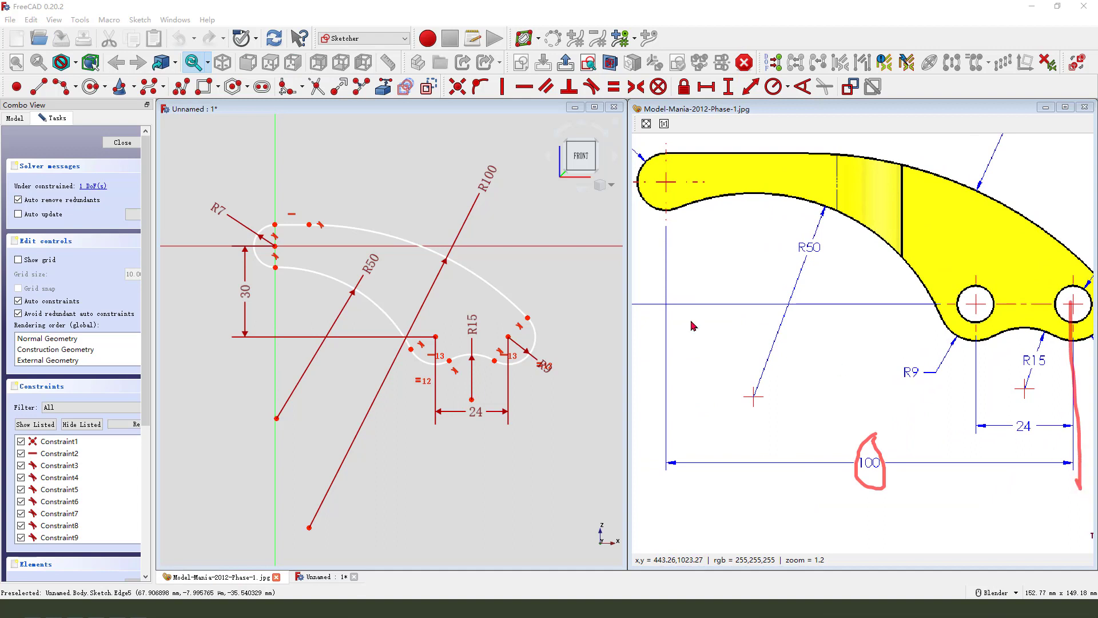
{"action": "left_click_drag", "start_coordinate": [658, 183], "coordinate": [661, 500]}
{"action": "key", "text": "Escape"}
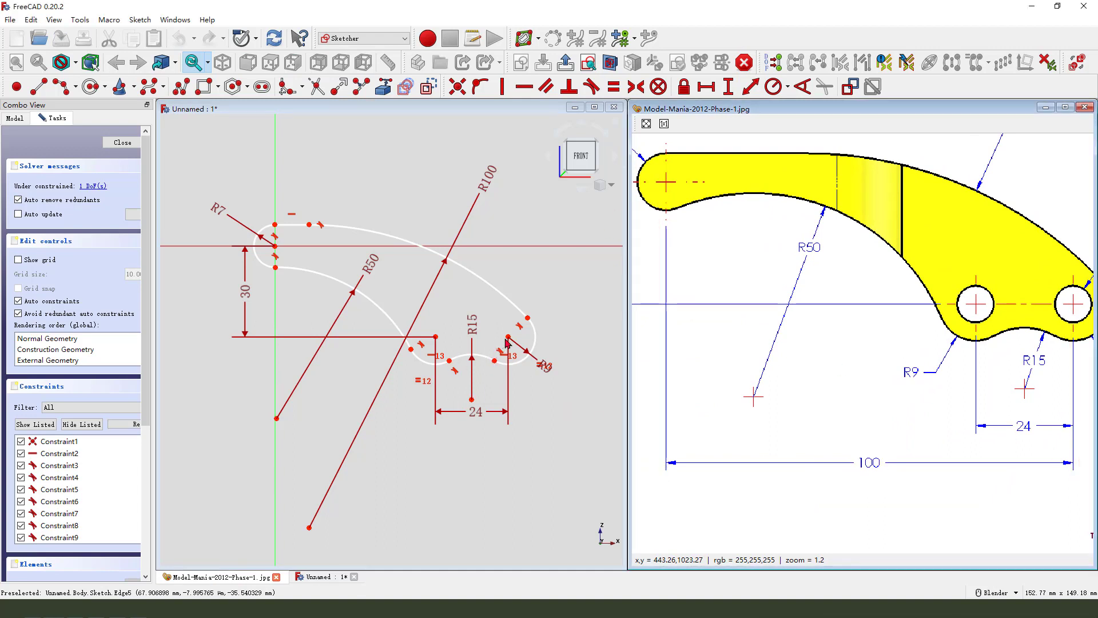
{"action": "left_click", "coordinate": [508, 336]}
{"action": "left_click", "coordinate": [275, 252]}
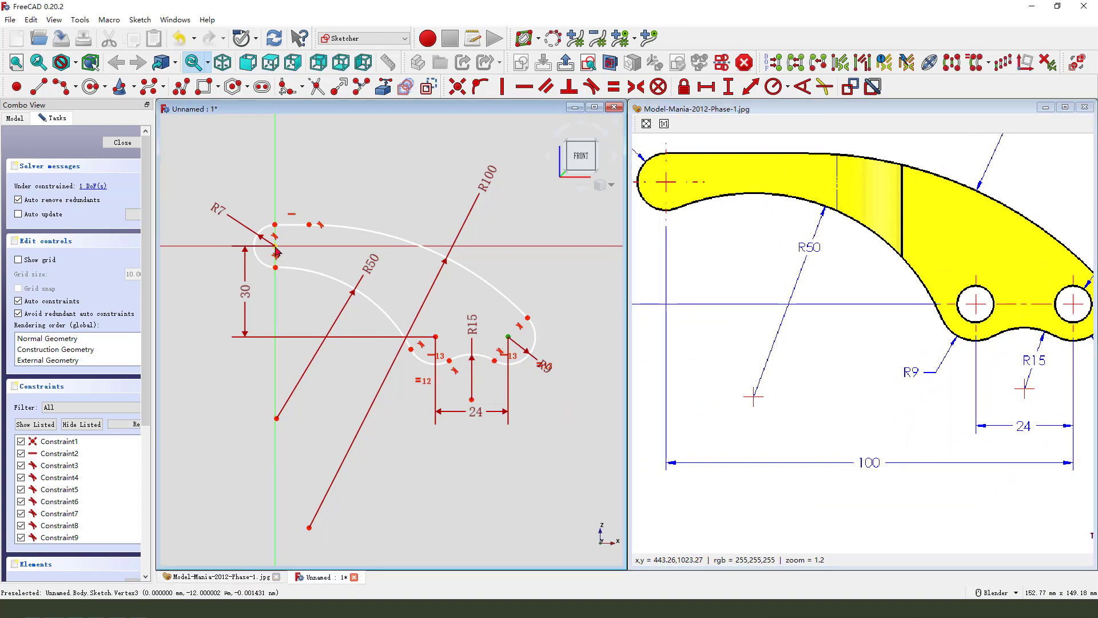
{"action": "left_click", "coordinate": [707, 88]}
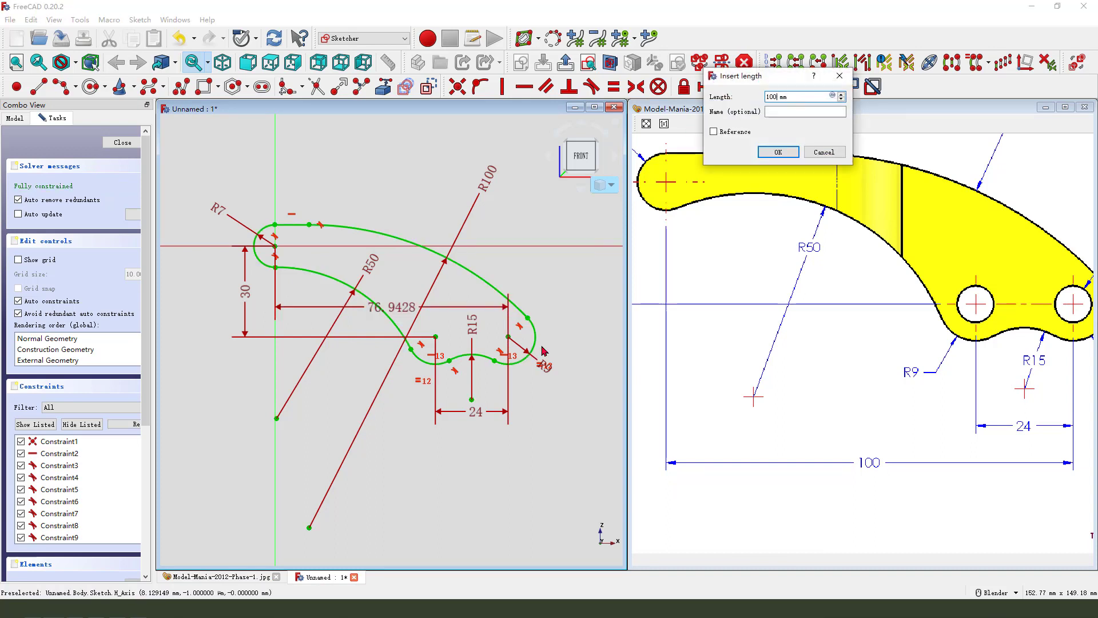
{"action": "type", "text": "100"}
{"action": "key", "text": "Return"}
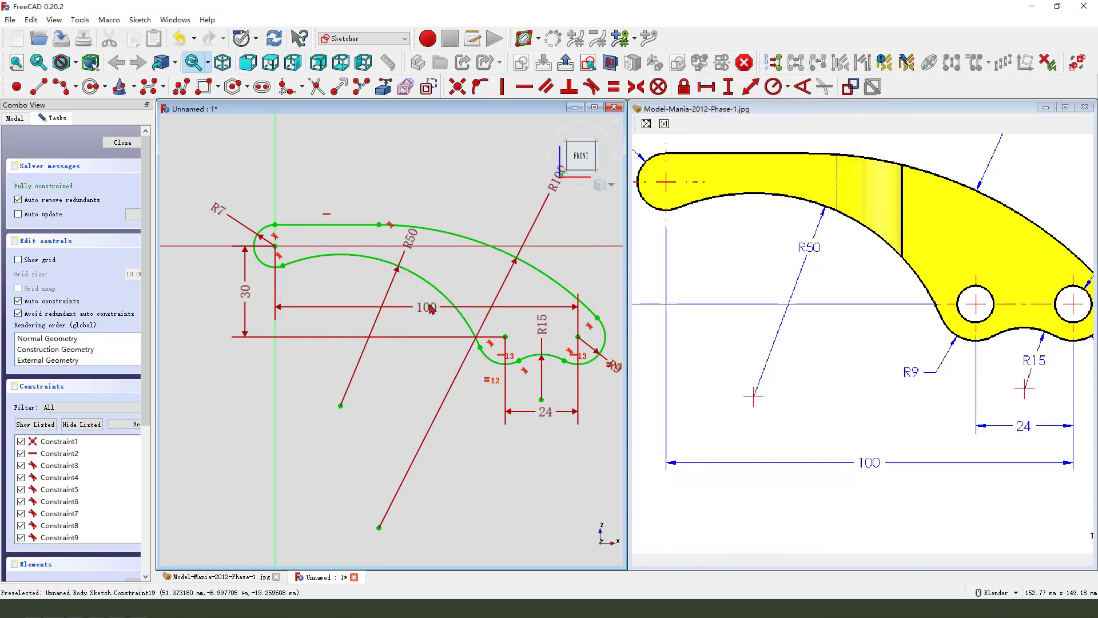
{"action": "left_click_drag", "start_coordinate": [430, 309], "coordinate": [441, 522]}
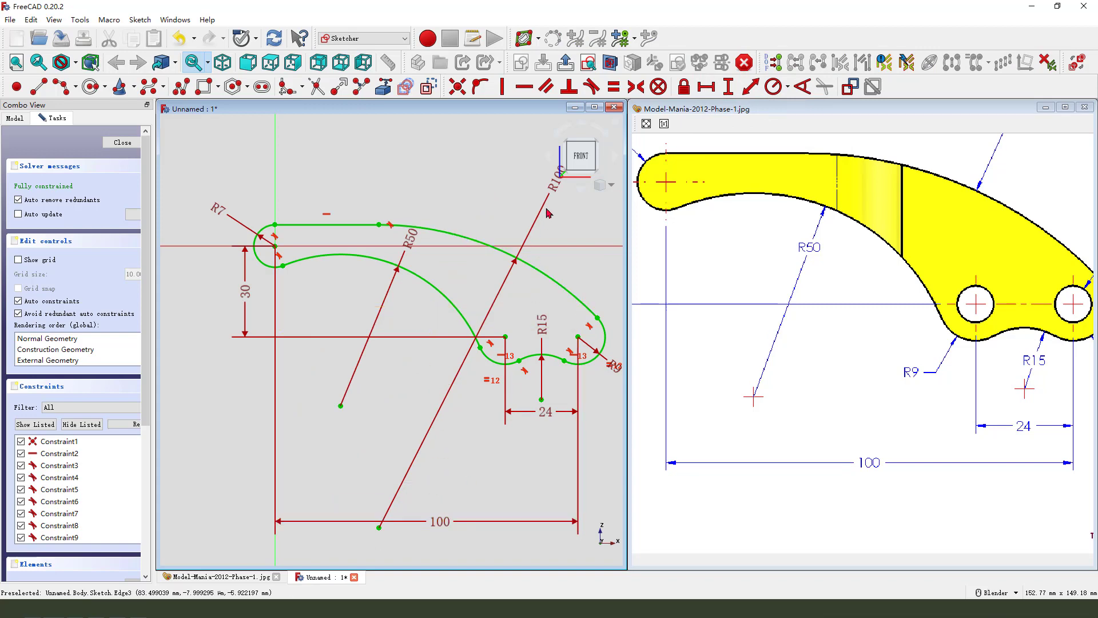
Draw one hole circle centred on each of the two lobe centres, about 7 mm in diameter on the inner lobe
{"action": "scroll", "coordinate": [329, 259], "scroll_direction": "down", "scroll_amount": 1}
{"action": "scroll", "coordinate": [392, 261], "scroll_direction": "up", "scroll_amount": 1}
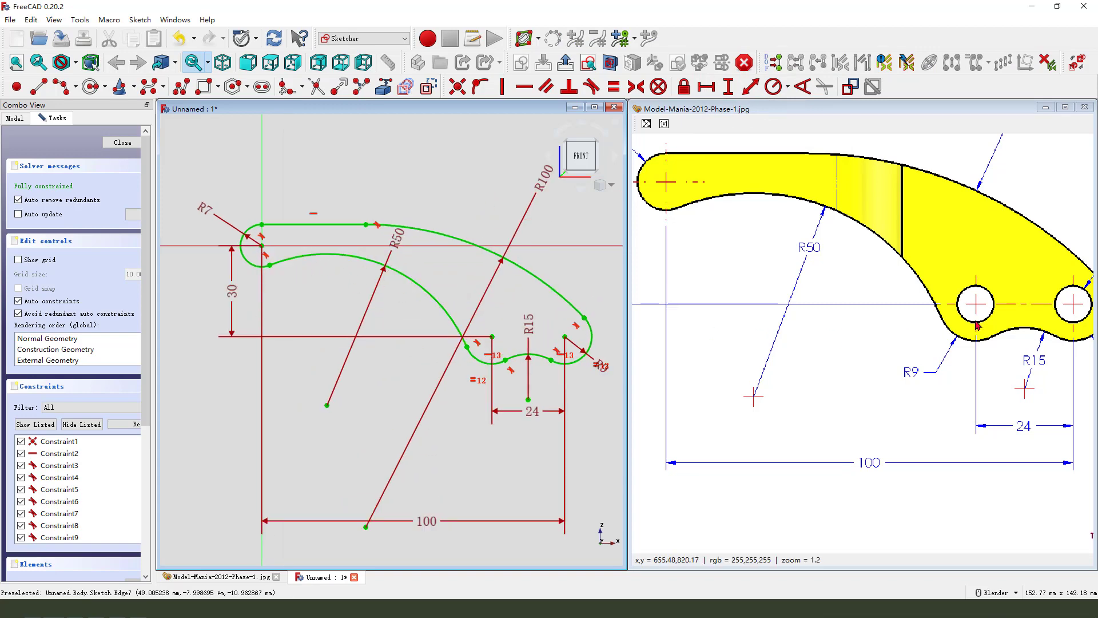
{"action": "middle_click_drag", "start_coordinate": [1018, 340], "coordinate": [910, 355]}
{"action": "left_click_drag", "start_coordinate": [884, 294], "coordinate": [872, 303]}
{"action": "mouse_move", "coordinate": [965, 296]}
{"action": "left_mouse_down"}
{"action": "mouse_move", "coordinate": [973, 312]}
{"action": "mouse_move", "coordinate": [966, 298]}
{"action": "left_mouse_up"}
{"action": "key", "text": "Escape"}
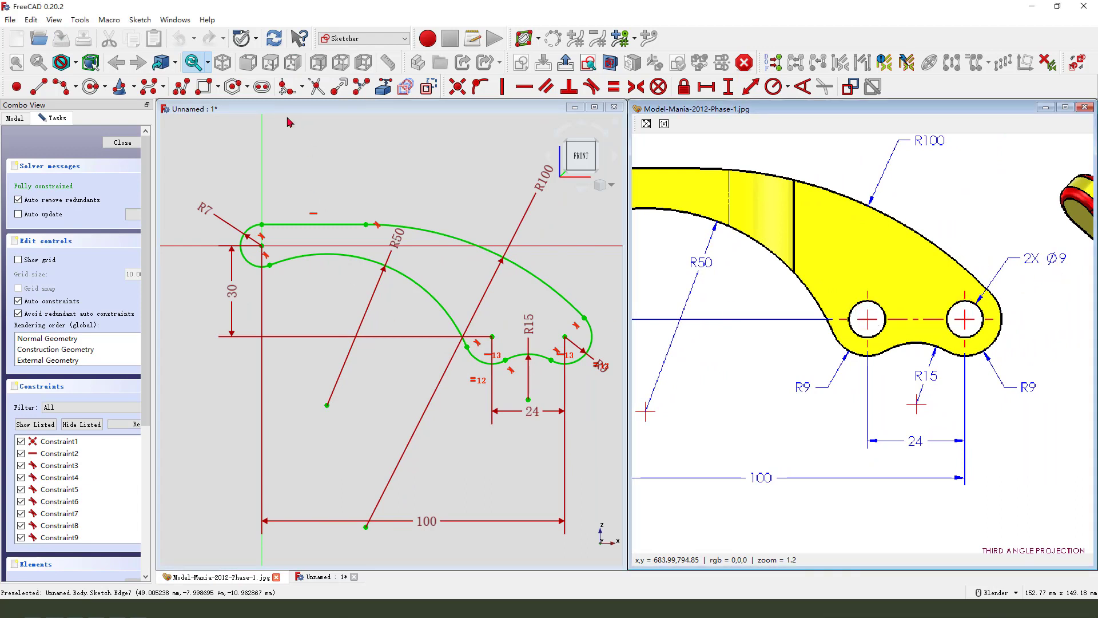
{"action": "left_click", "coordinate": [91, 88]}
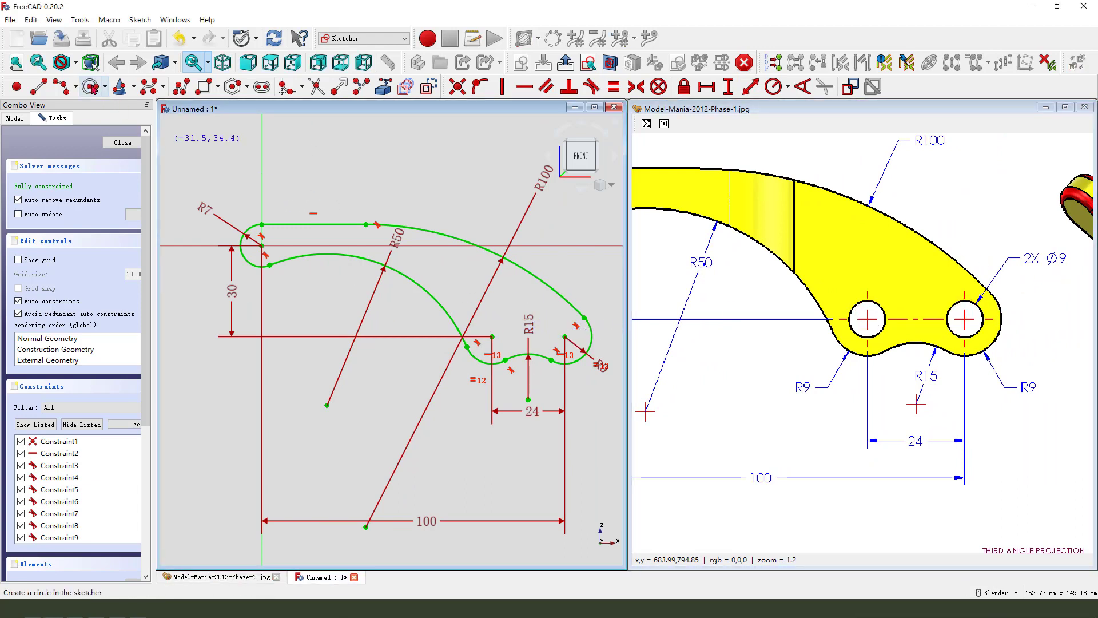
{"action": "left_click", "coordinate": [91, 87]}
{"action": "scroll", "coordinate": [510, 352], "scroll_direction": "up", "scroll_amount": 1}
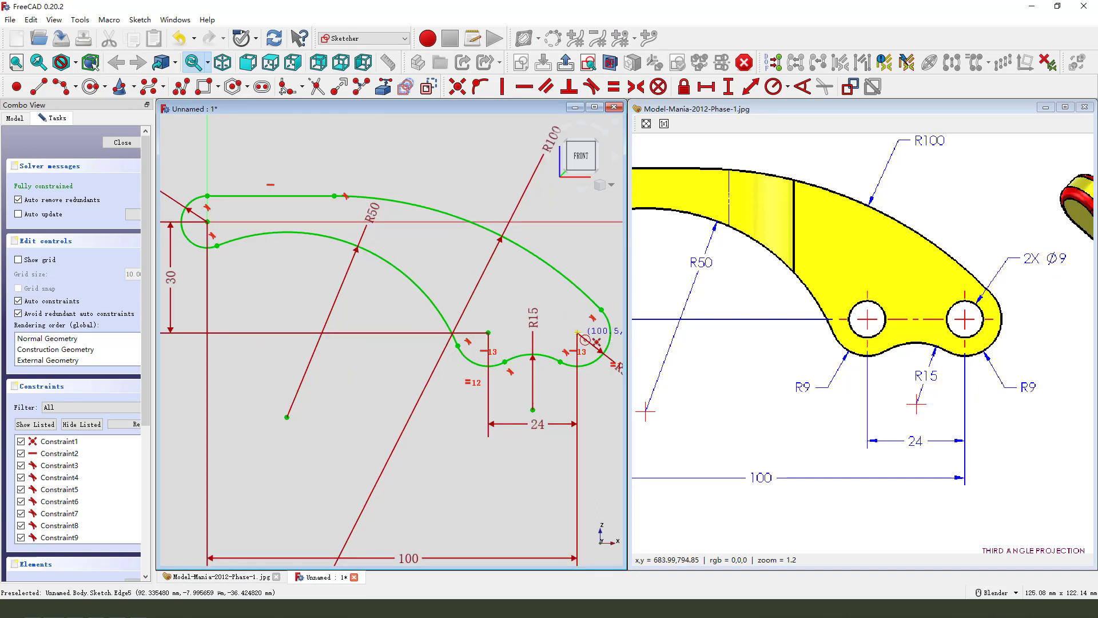
{"action": "left_click", "coordinate": [593, 336]}
{"action": "left_click", "coordinate": [488, 332]}
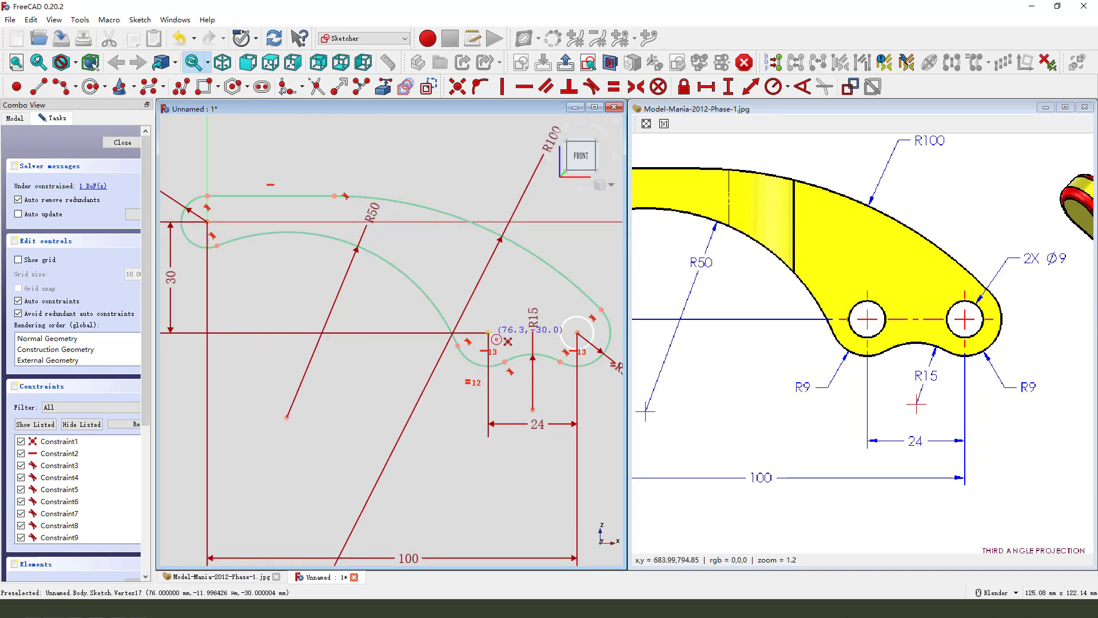
{"action": "left_click", "coordinate": [502, 332]}
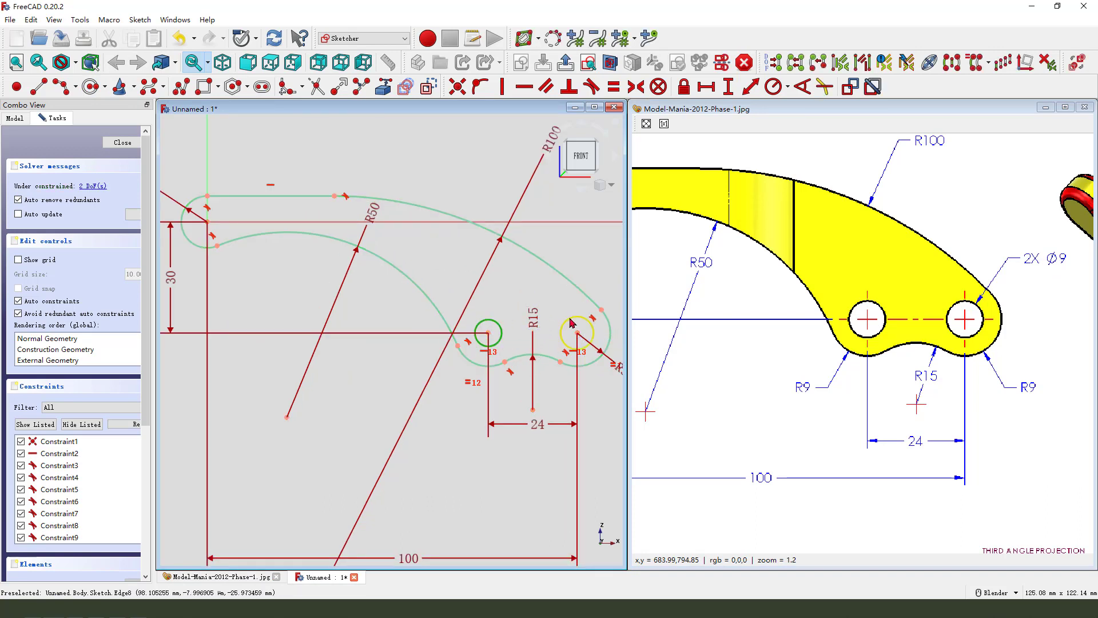
Make the two hole circles equal and constrain the outer one's diameter to 9 mm
{"action": "left_click", "coordinate": [614, 87]}
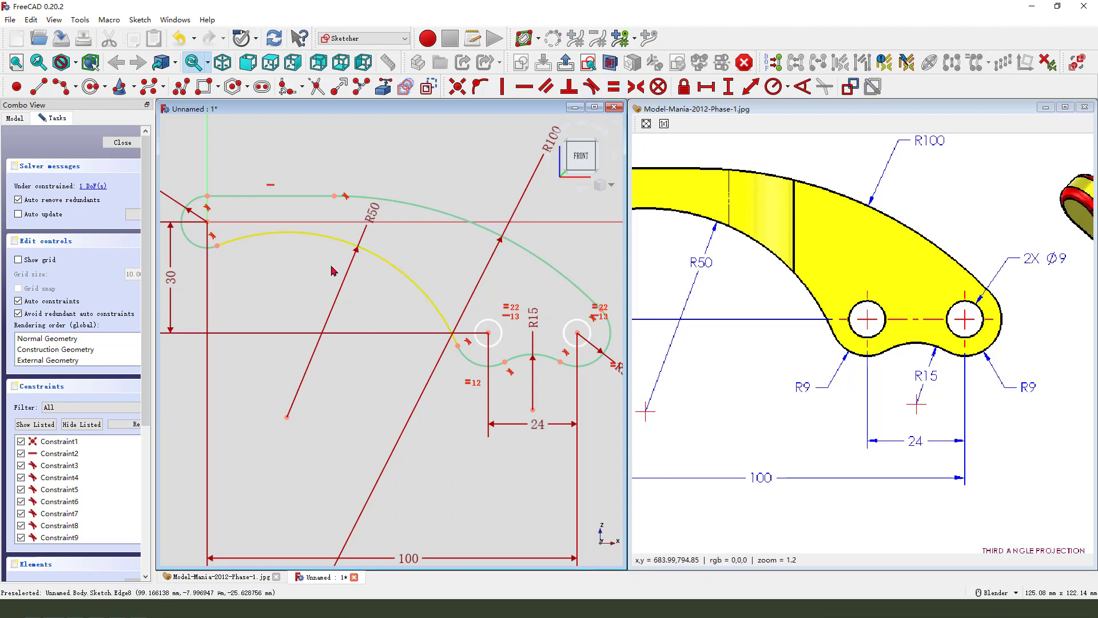
{"action": "scroll", "coordinate": [329, 265], "scroll_direction": "down", "scroll_amount": 1}
{"action": "left_click", "coordinate": [524, 312]}
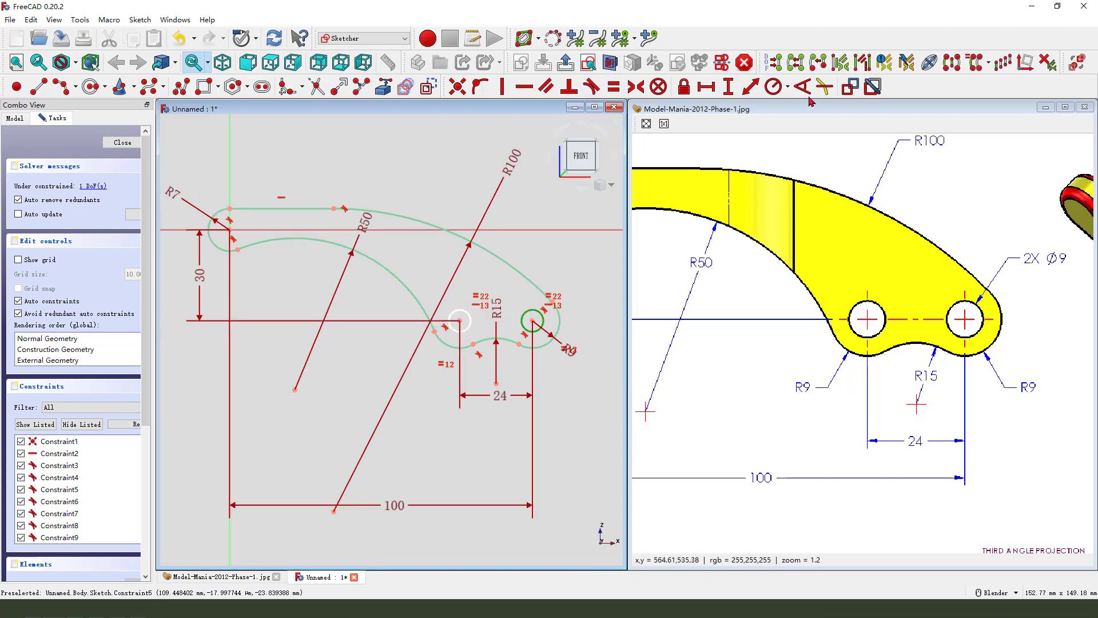
{"action": "left_click", "coordinate": [790, 86]}
{"action": "left_click", "coordinate": [814, 119]}
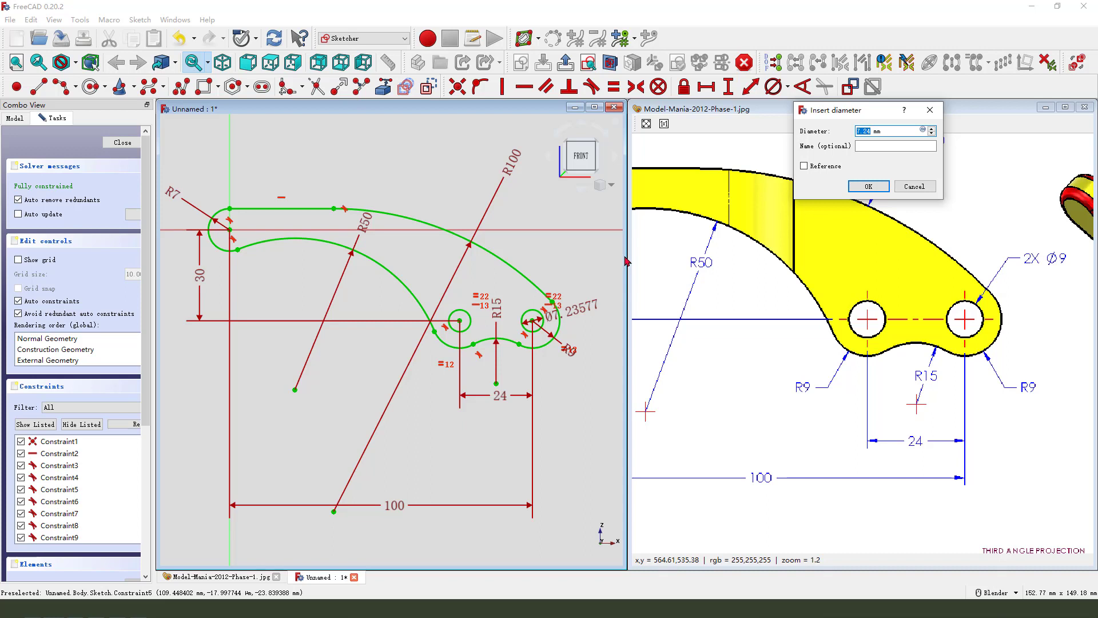
{"action": "key", "text": "Return"}
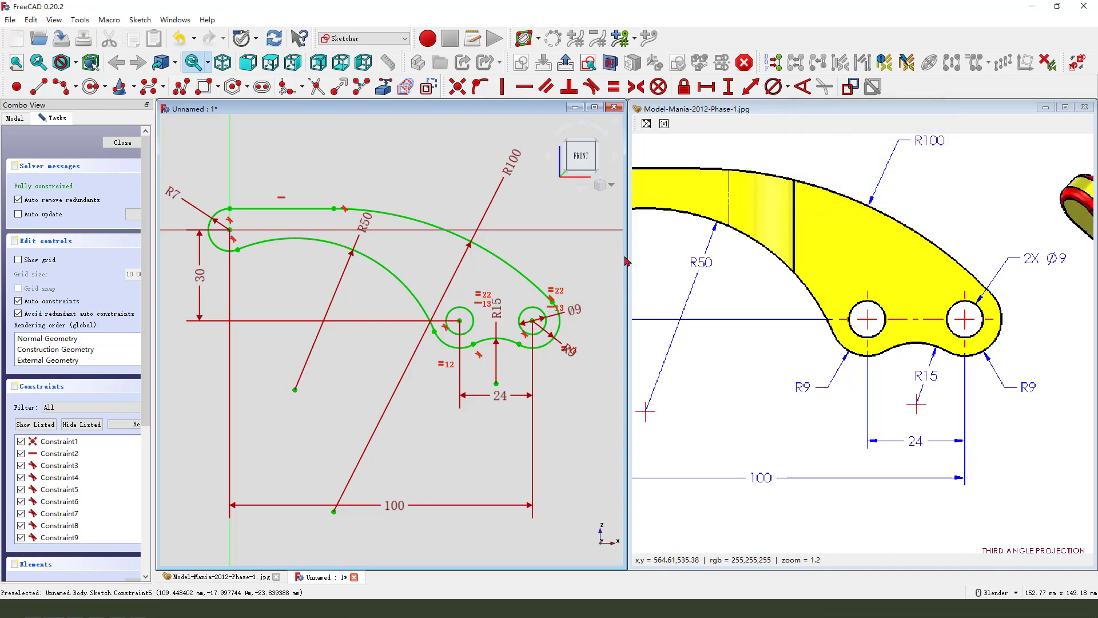
Reposition the R50, R100, Ø9 and R9 dimension labels clear of the profile and of each other
{"action": "scroll", "coordinate": [383, 301], "scroll_direction": "down", "scroll_amount": 1}
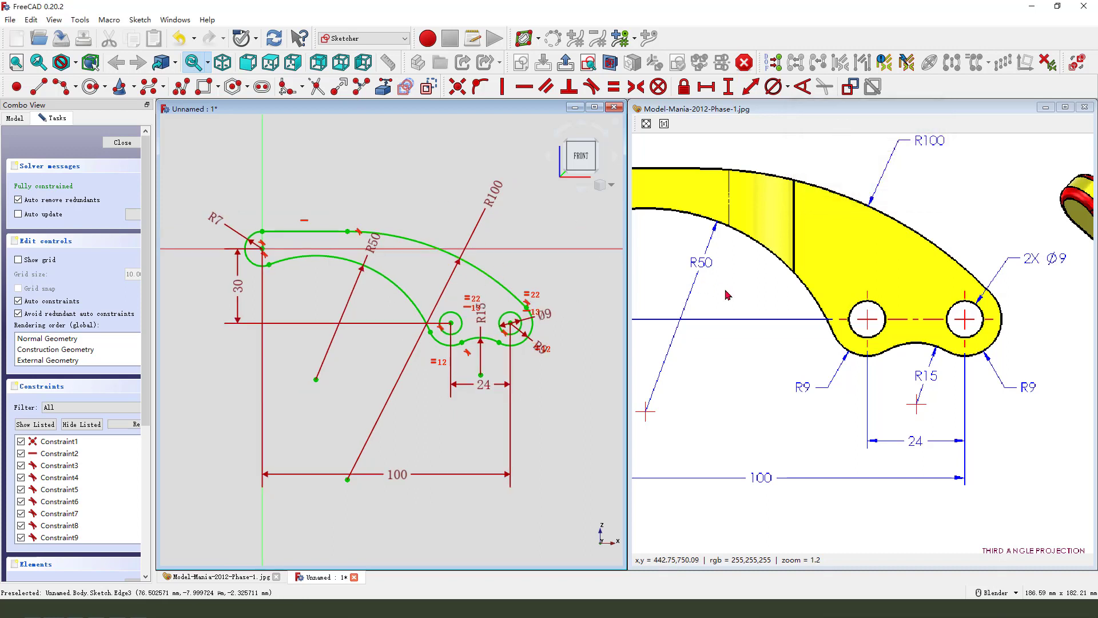
{"action": "left_click_drag", "start_coordinate": [372, 243], "coordinate": [348, 294]}
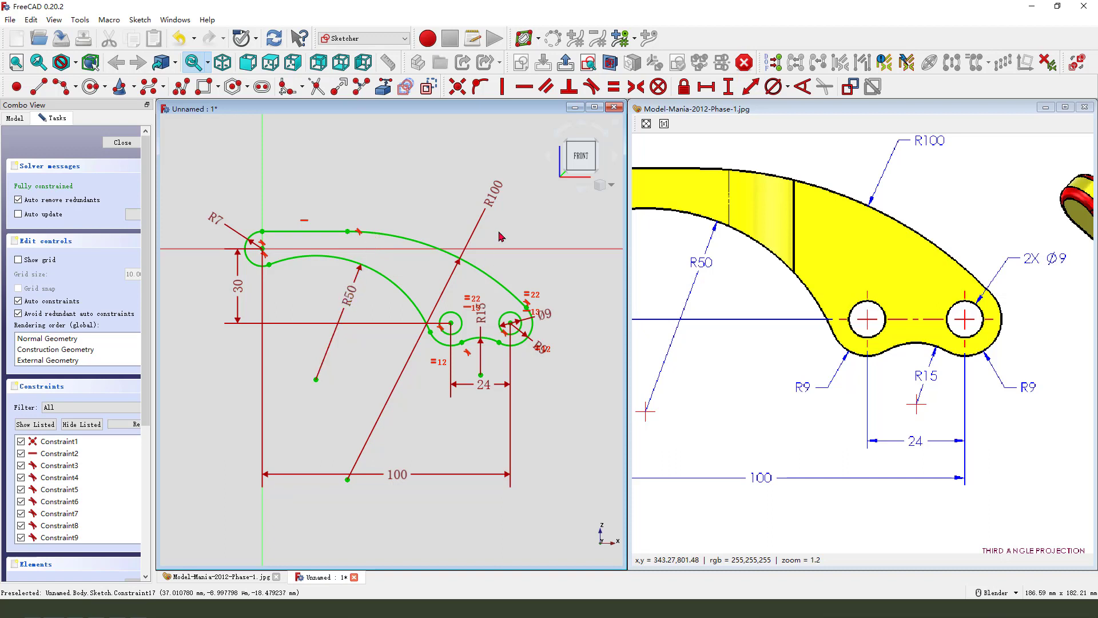
{"action": "left_click_drag", "start_coordinate": [492, 202], "coordinate": [466, 204]}
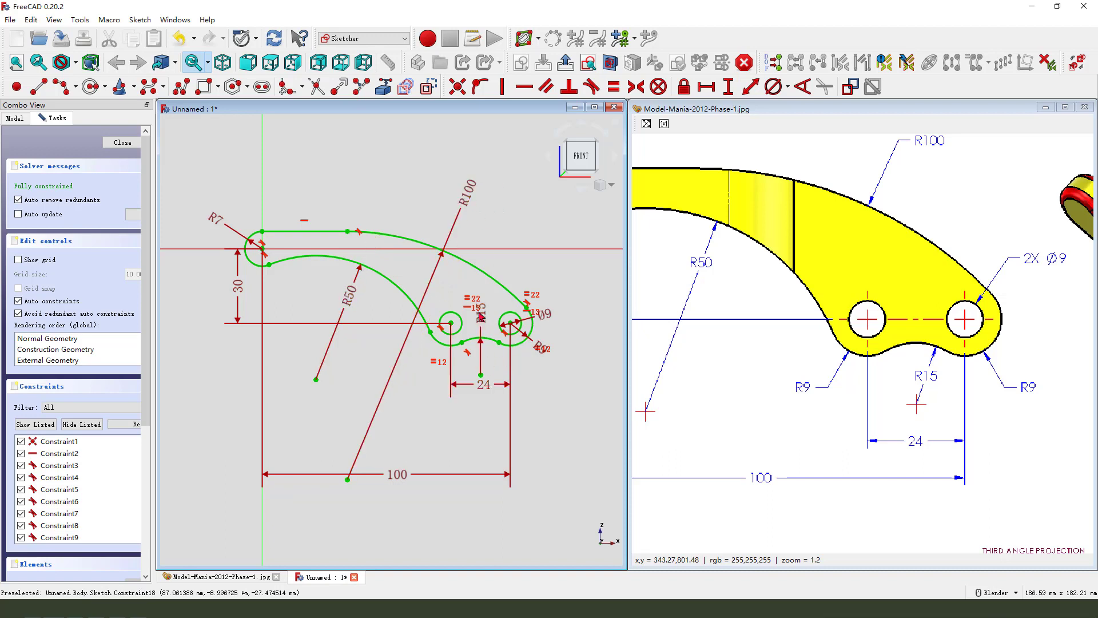
{"action": "left_click_drag", "start_coordinate": [552, 320], "coordinate": [571, 316]}
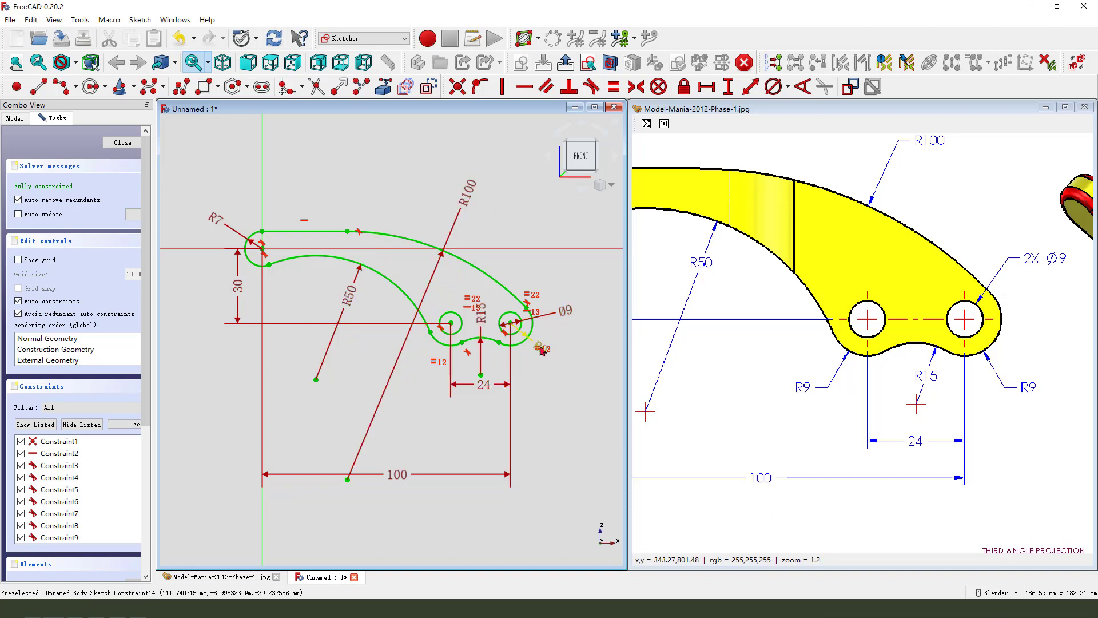
{"action": "left_click_drag", "start_coordinate": [545, 354], "coordinate": [566, 367]}
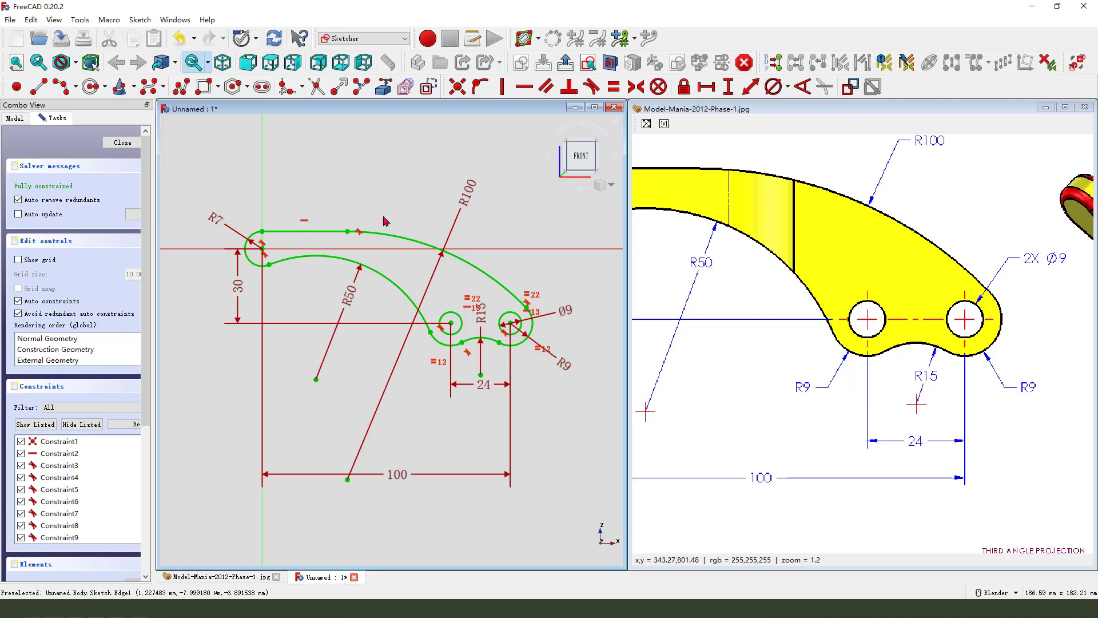
Close the sketch and pad the side profile 60 mm, symmetric to the sketch plane
{"action": "left_click", "coordinate": [566, 62]}
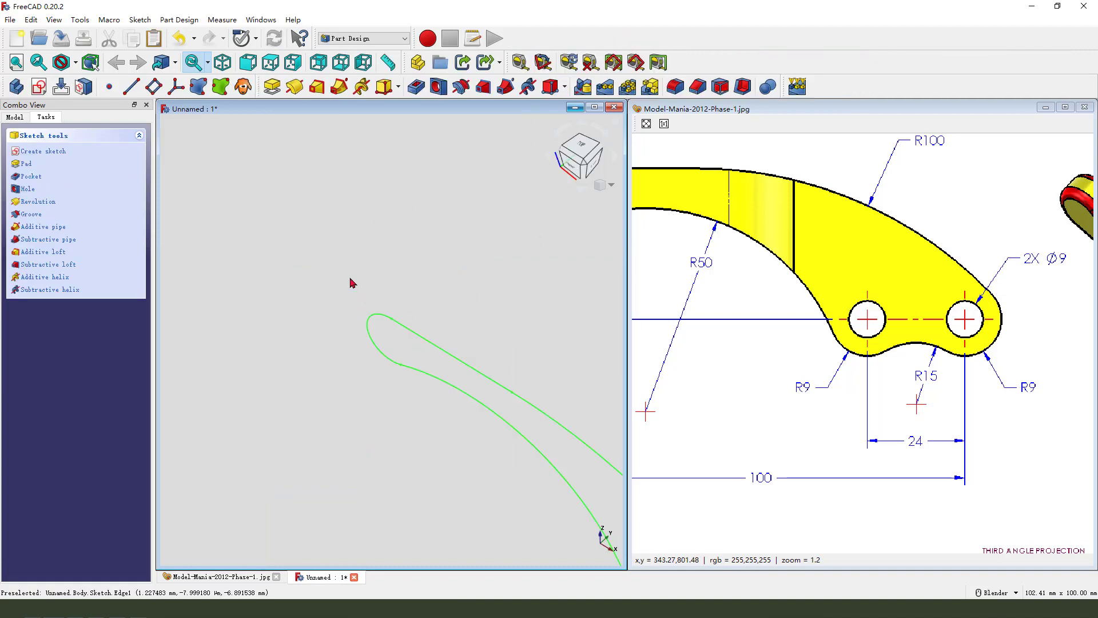
{"action": "scroll", "coordinate": [481, 389], "scroll_direction": "up", "scroll_amount": 1}
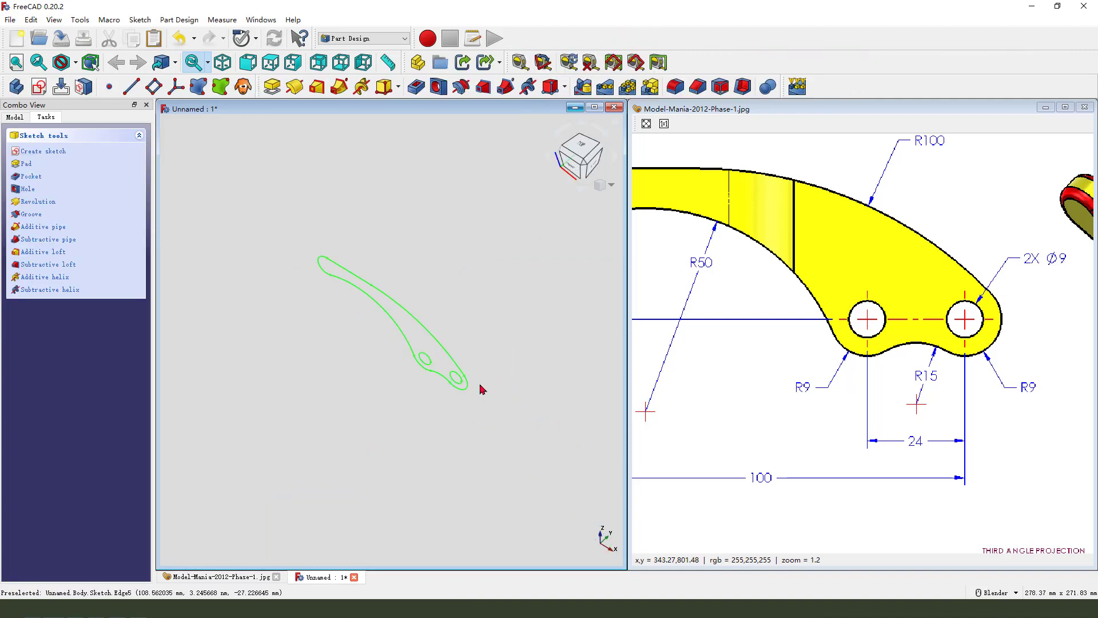
{"action": "left_click", "coordinate": [271, 87]}
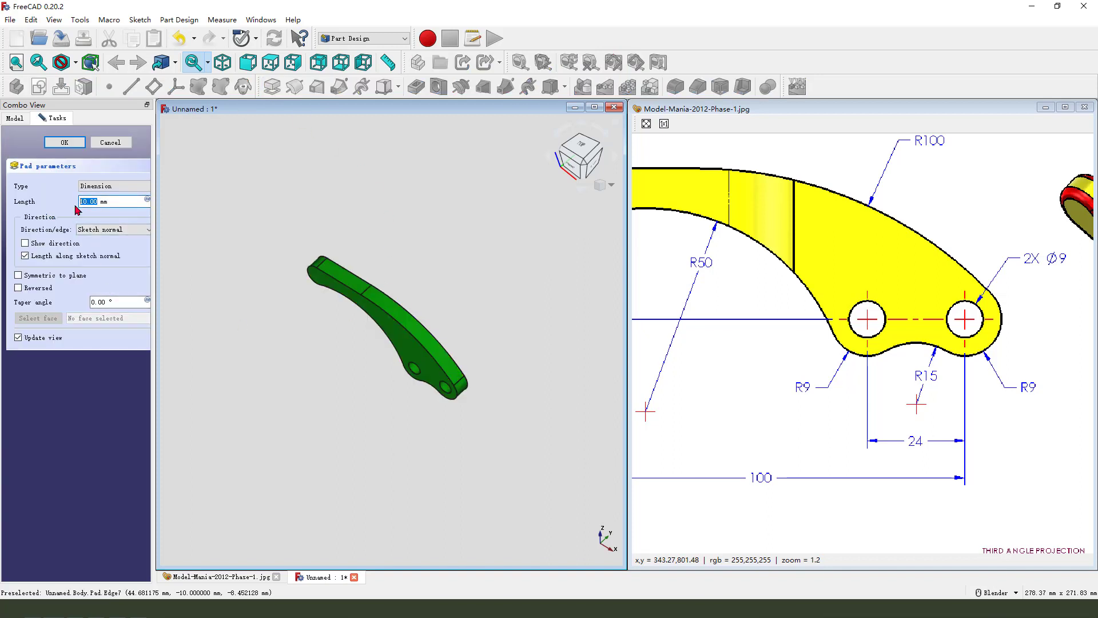
{"action": "left_click", "coordinate": [28, 278]}
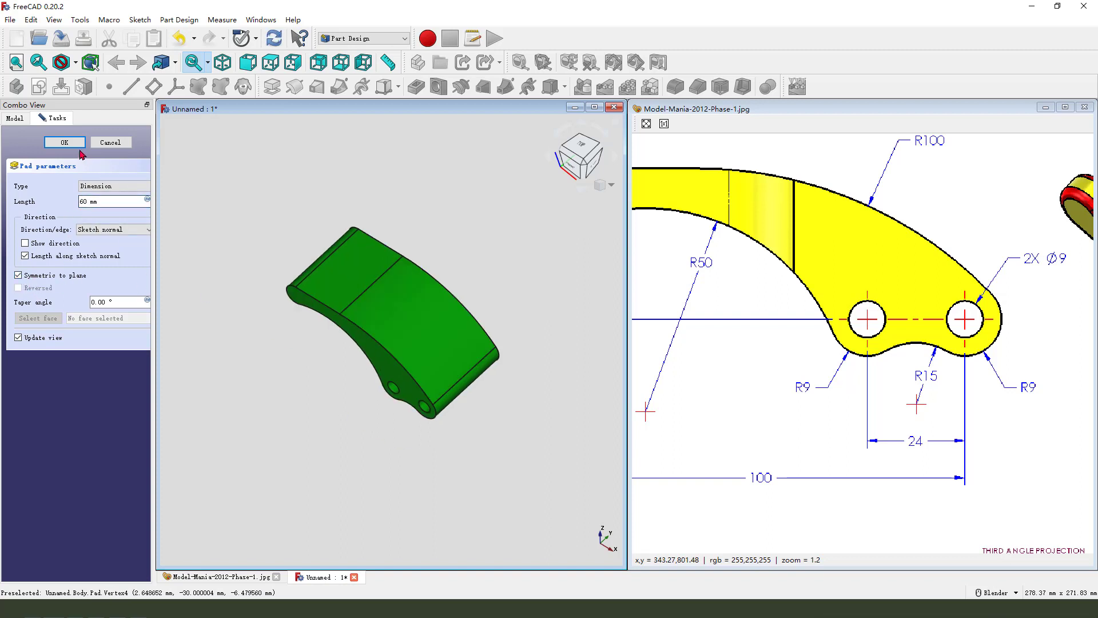
{"action": "left_click", "coordinate": [66, 141]}
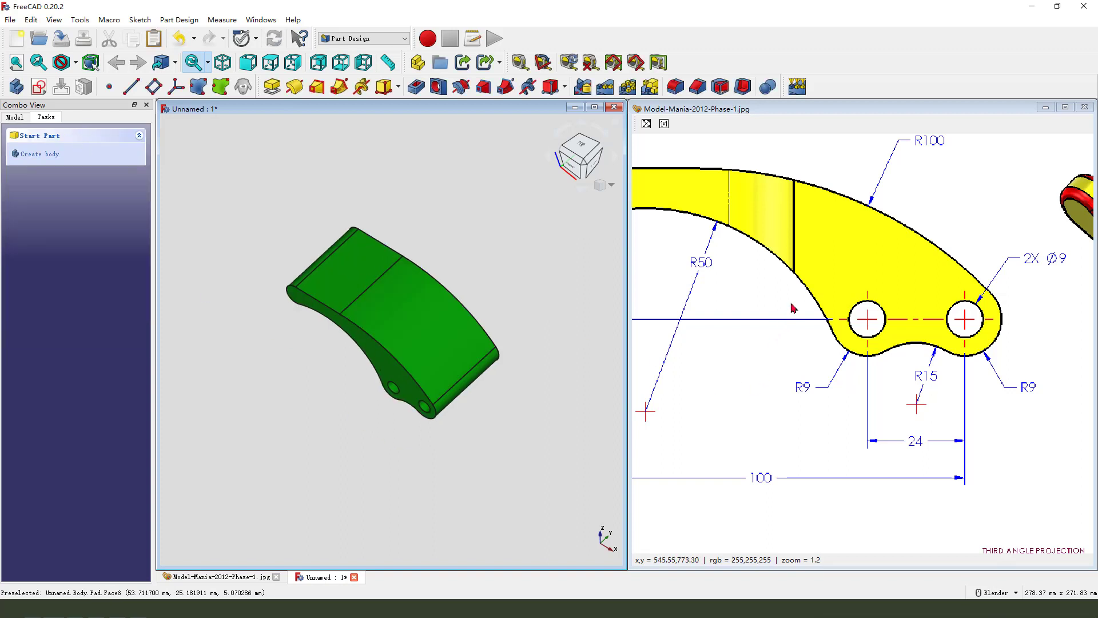
Examine the top view of the lever and its dimensions in the reference drawing
{"action": "middle_click_drag", "start_coordinate": [790, 303], "coordinate": [836, 430]}
{"action": "scroll", "coordinate": [841, 320], "scroll_direction": "down", "scroll_amount": 1}
{"action": "middle_click_drag", "start_coordinate": [844, 285], "coordinate": [827, 363]}
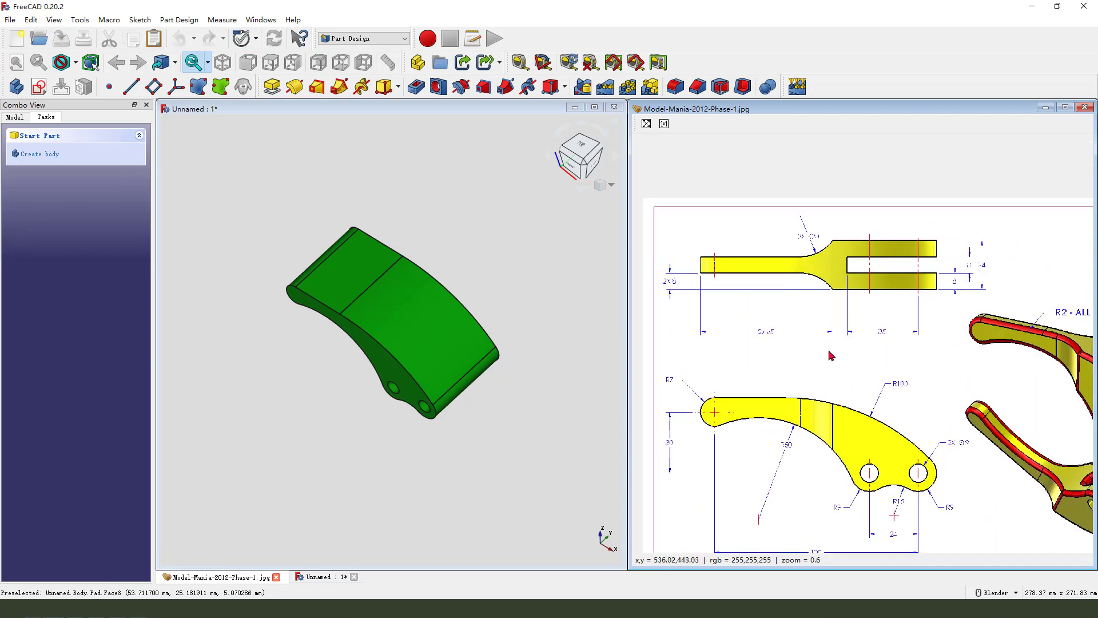
{"action": "scroll", "coordinate": [832, 346], "scroll_direction": "up", "scroll_amount": 3}
{"action": "scroll", "coordinate": [801, 343], "scroll_direction": "down", "scroll_amount": 3}
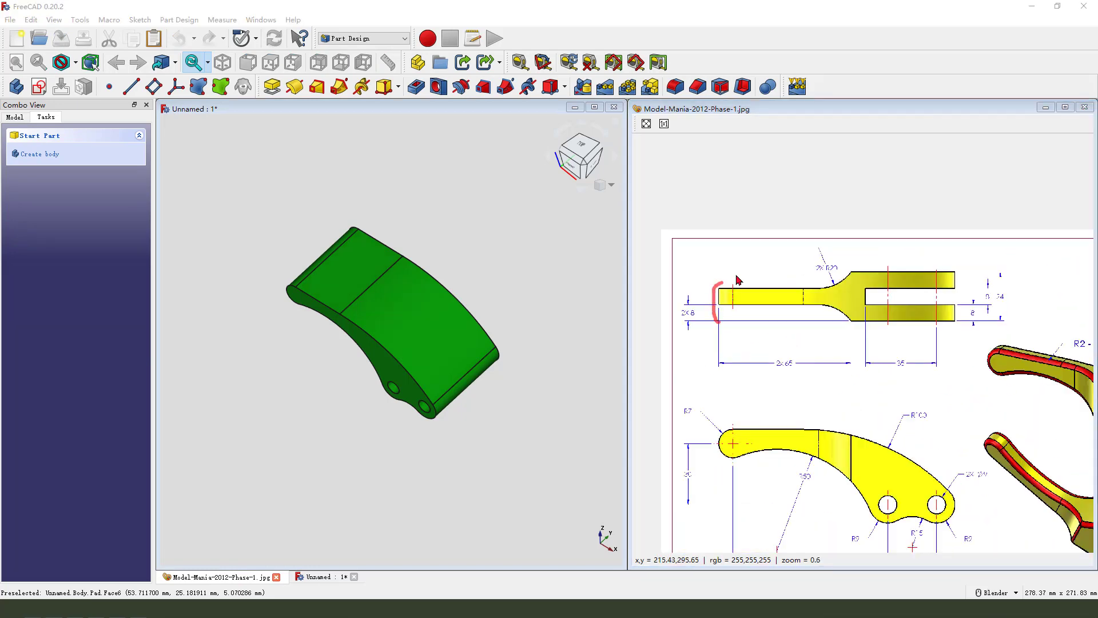
{"action": "mouse_move", "coordinate": [737, 281]}
{"action": "left_mouse_down"}
{"action": "mouse_move", "coordinate": [949, 326]}
{"action": "mouse_move", "coordinate": [676, 323]}
{"action": "left_mouse_up"}
{"action": "left_click_drag", "start_coordinate": [707, 393], "coordinate": [754, 330]}
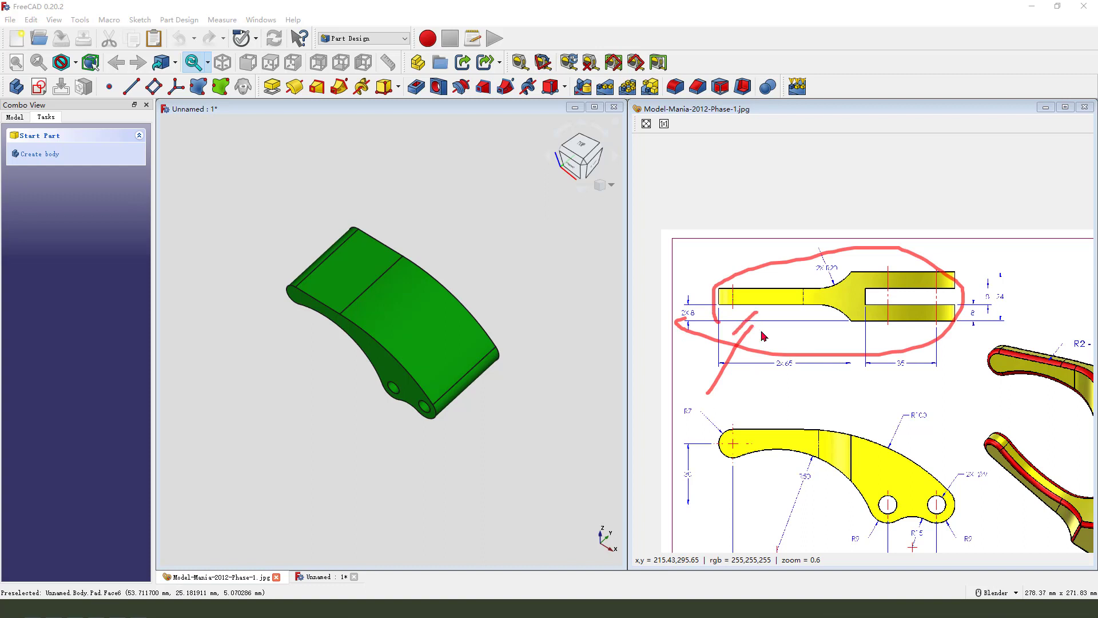
Create a new sketch on the XY plane for the lever's top view profile
{"action": "left_click", "coordinate": [39, 87]}
{"action": "scroll", "coordinate": [416, 365], "scroll_direction": "down", "scroll_amount": 5}
{"action": "mouse_move", "coordinate": [359, 158]}
{"action": "left_mouse_down"}
{"action": "mouse_move", "coordinate": [386, 188]}
{"action": "mouse_move", "coordinate": [374, 165]}
{"action": "left_mouse_up"}
{"action": "mouse_move", "coordinate": [408, 172]}
{"action": "left_mouse_down"}
{"action": "mouse_move", "coordinate": [447, 154]}
{"action": "mouse_move", "coordinate": [417, 195]}
{"action": "left_mouse_up"}
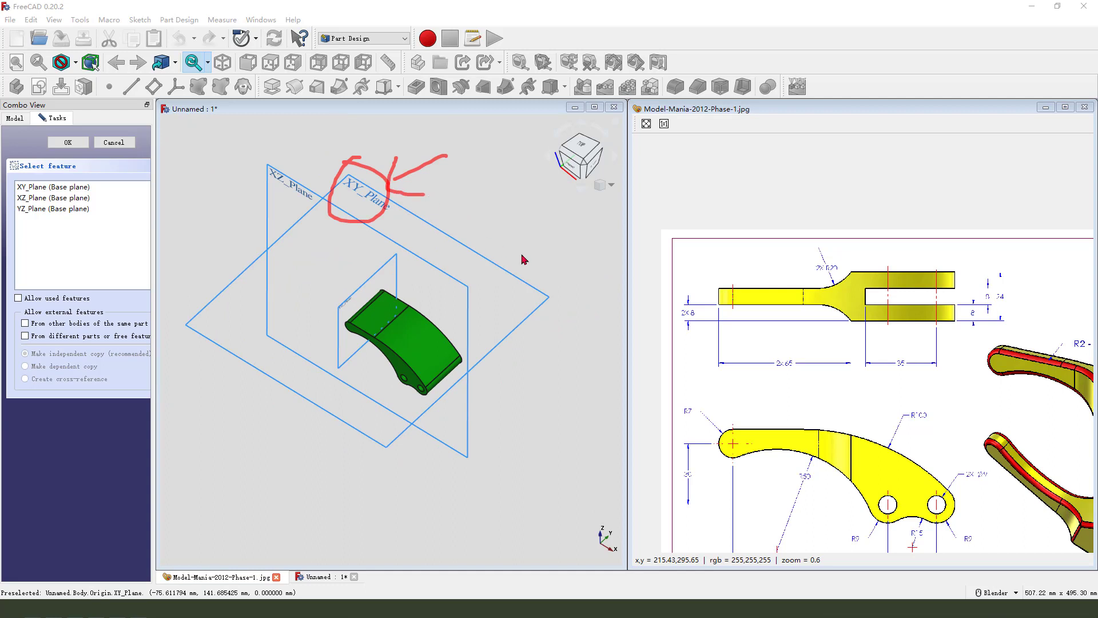
{"action": "mouse_move", "coordinate": [507, 255]}
{"action": "left_mouse_down"}
{"action": "mouse_move", "coordinate": [718, 249]}
{"action": "mouse_move", "coordinate": [759, 279]}
{"action": "left_mouse_up"}
{"action": "left_click_drag", "start_coordinate": [727, 330], "coordinate": [954, 337]}
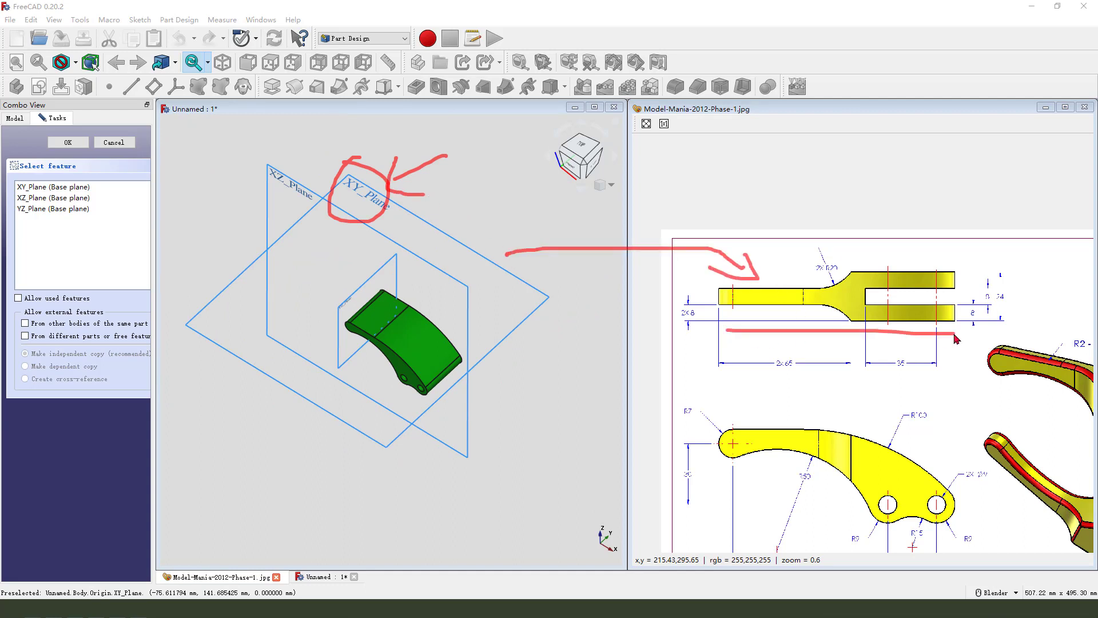
{"action": "left_click", "coordinate": [387, 208]}
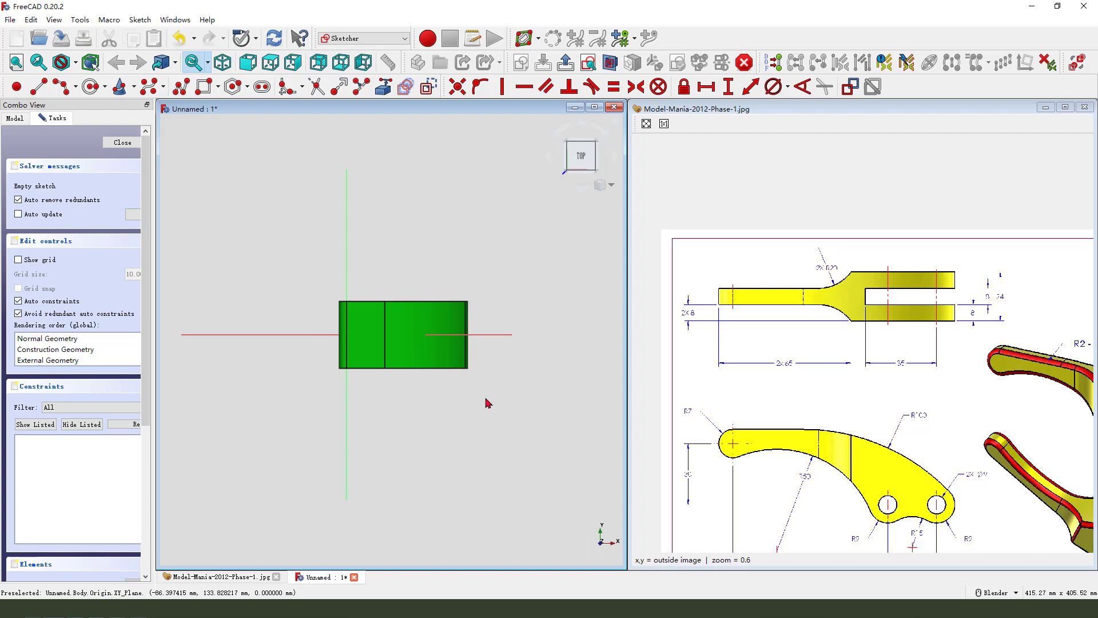
Reference the outer lobe hole's edge as external geometry, realign the view to the sketch and turn on the section view
{"action": "middle_click_drag", "start_coordinate": [483, 387], "coordinate": [477, 330]}
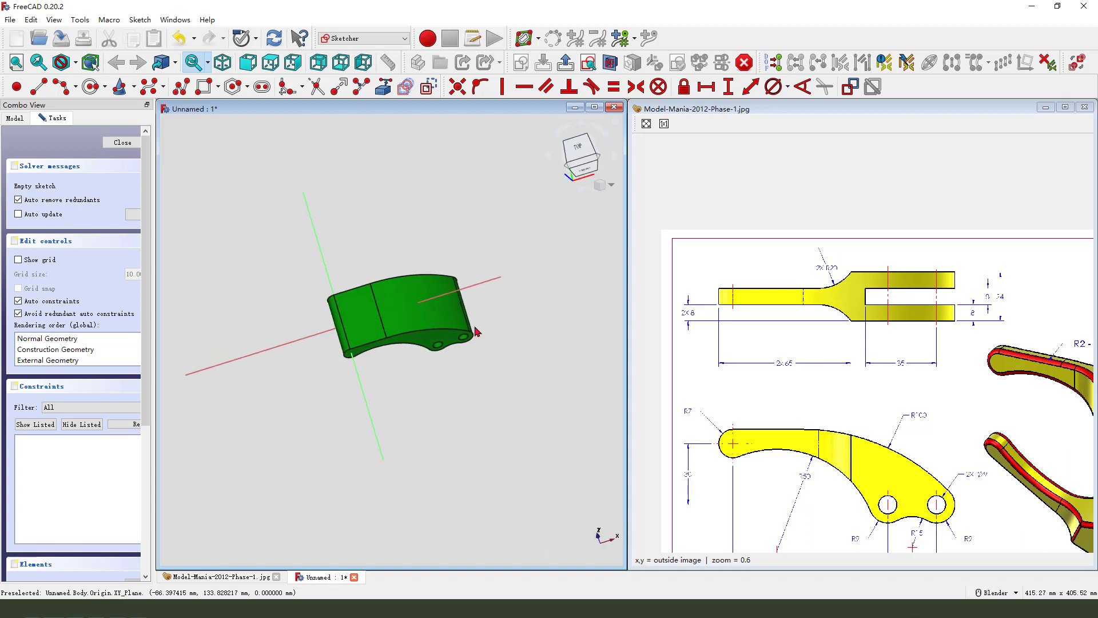
{"action": "left_click", "coordinate": [383, 86]}
{"action": "scroll", "coordinate": [485, 361], "scroll_direction": "up", "scroll_amount": 1}
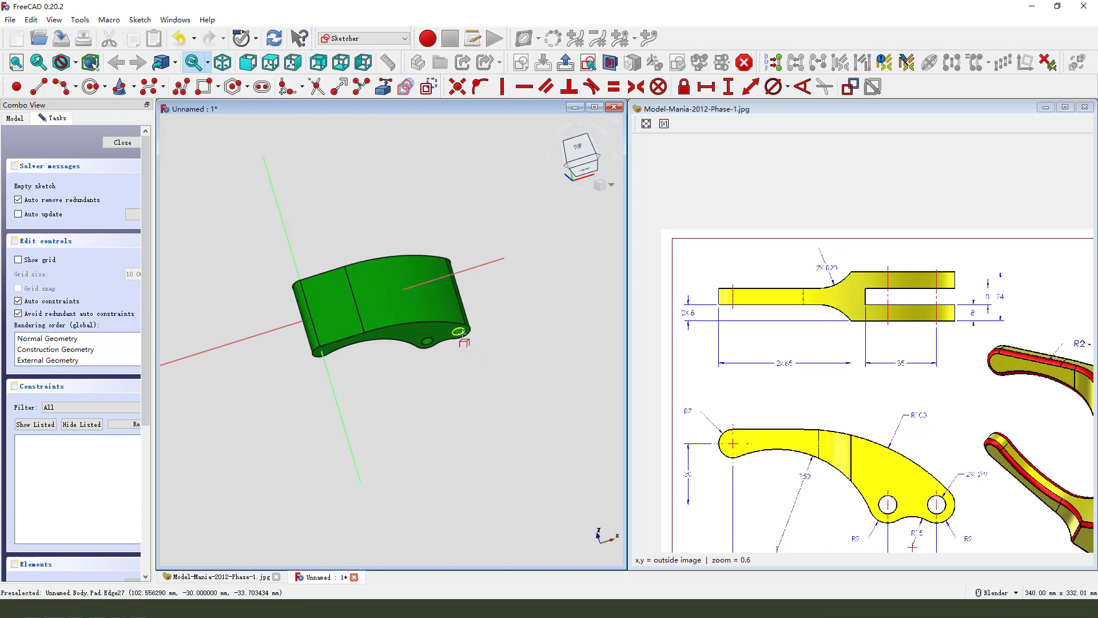
{"action": "left_click", "coordinate": [460, 332]}
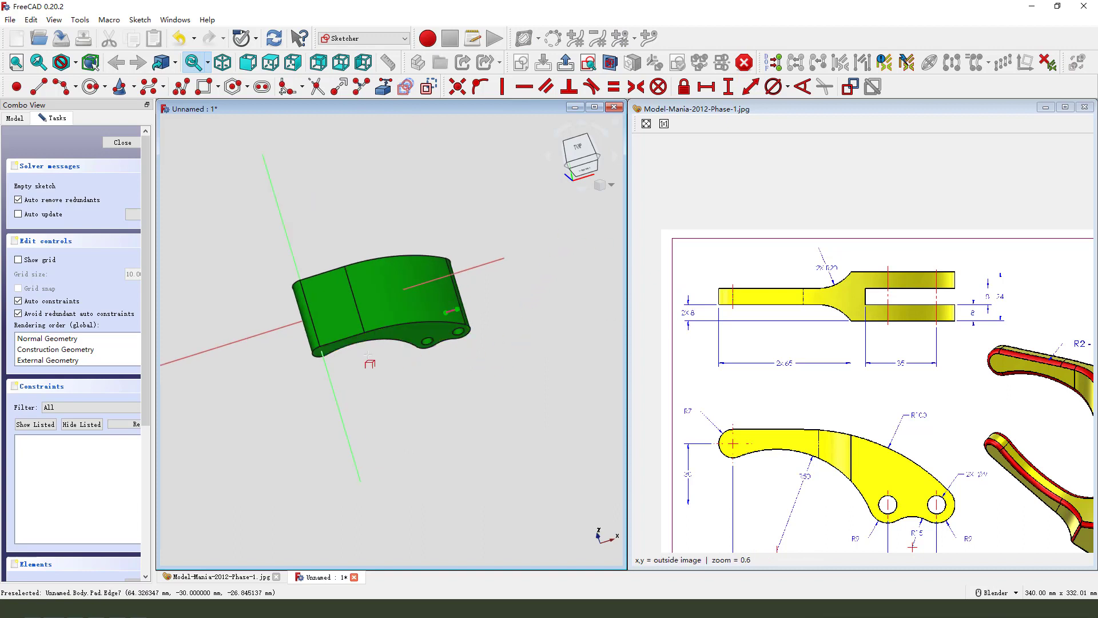
{"action": "left_click", "coordinate": [592, 64]}
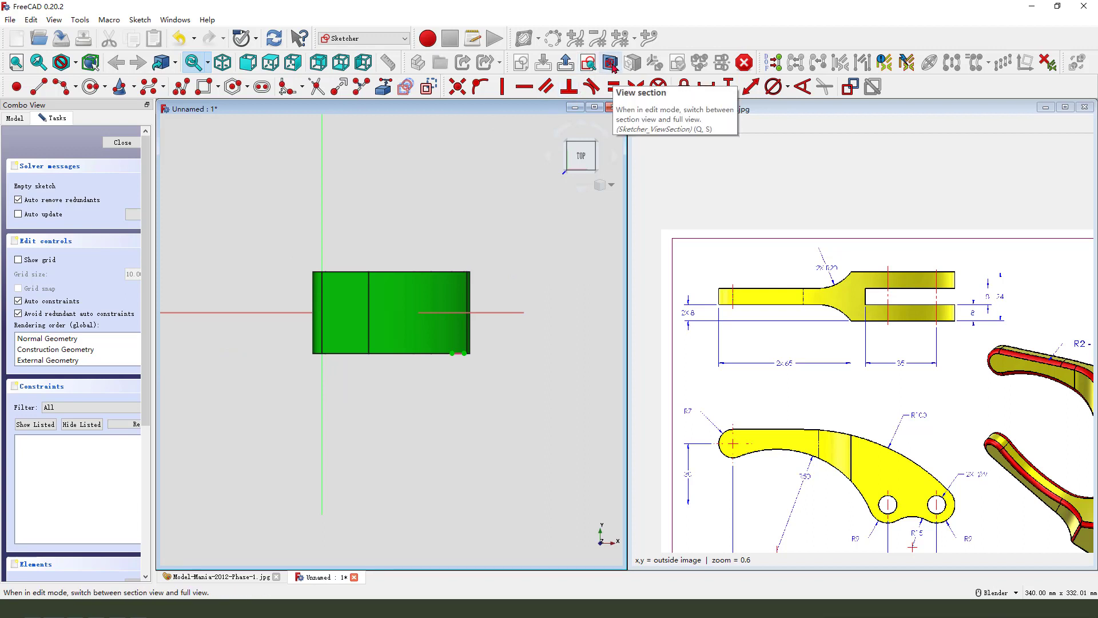
{"action": "left_click", "coordinate": [610, 64]}
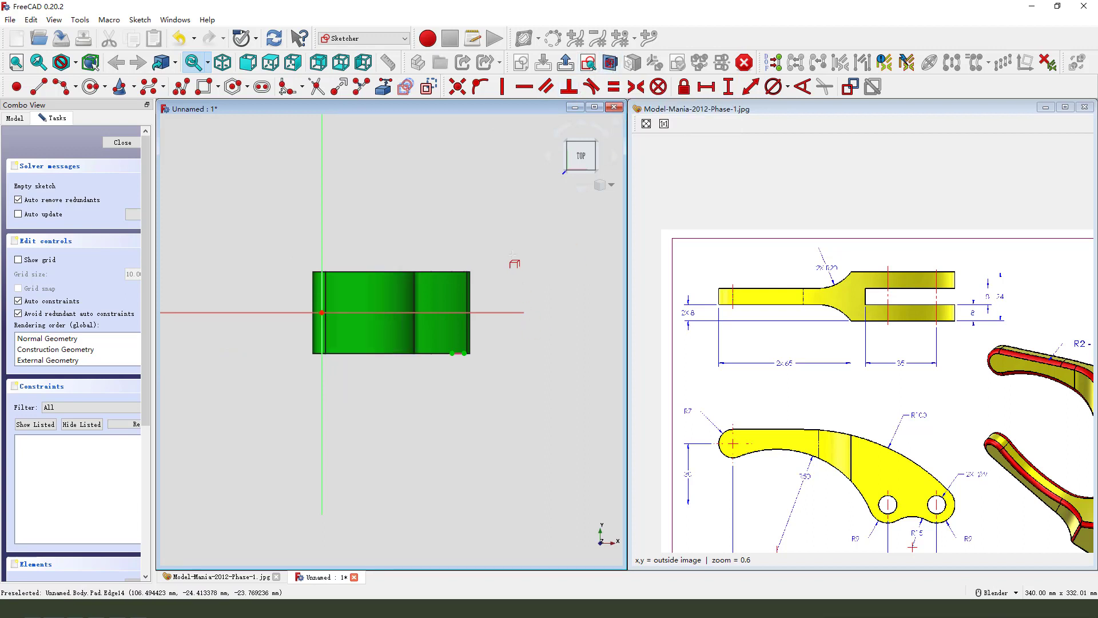
{"action": "scroll", "coordinate": [442, 330], "scroll_direction": "up", "scroll_amount": 1}
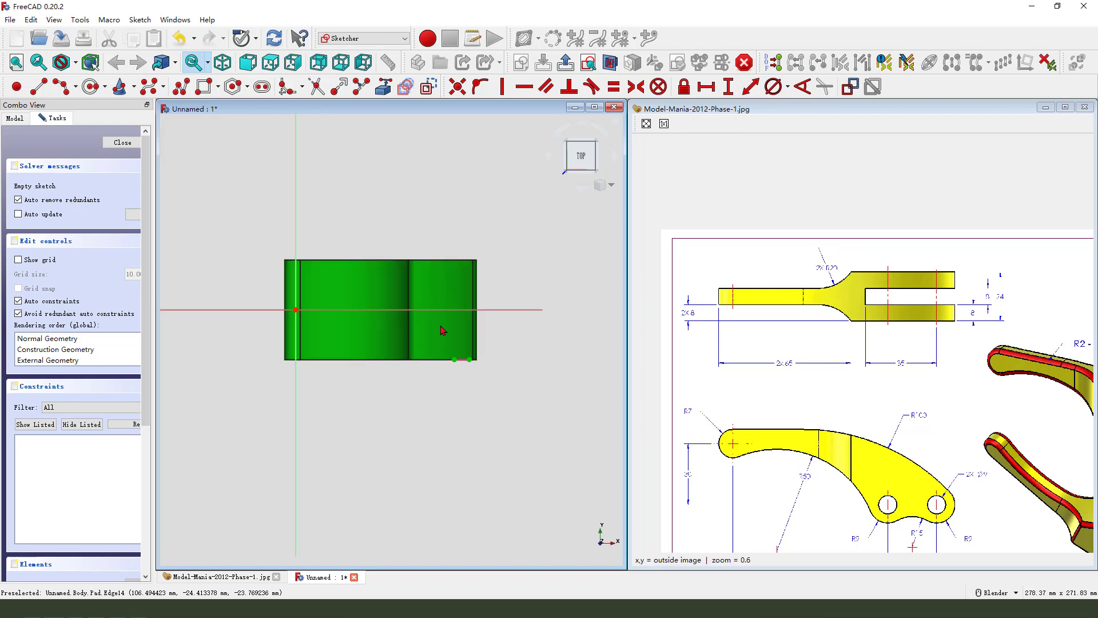
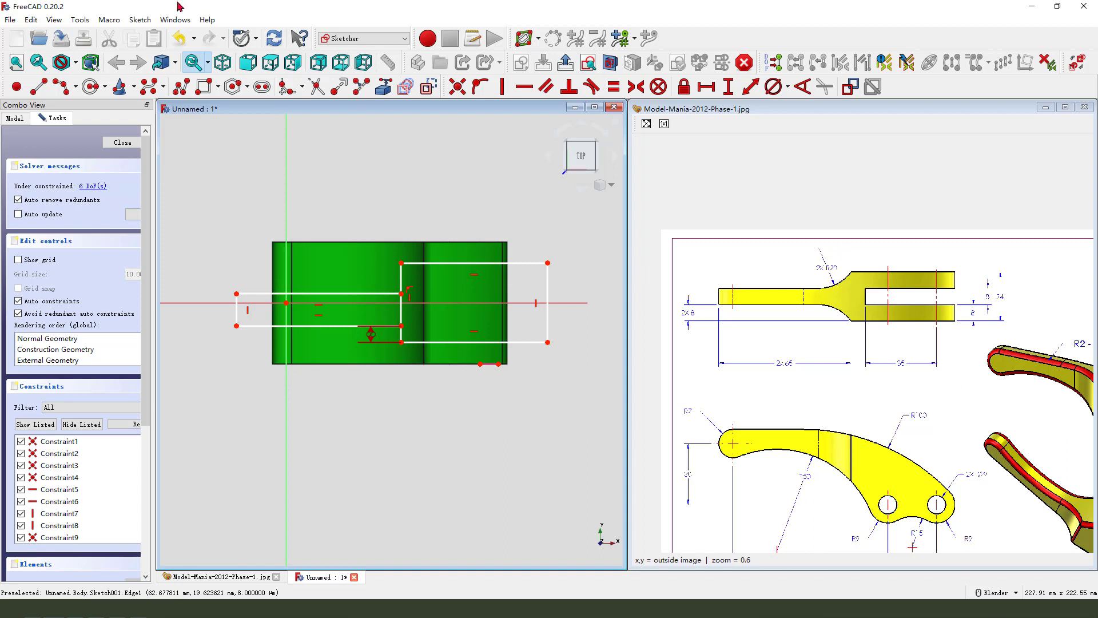
Trim the vertical edge between the arm's two long edges and shift the arm's upper step corner toward the narrow end
{"action": "left_click", "coordinate": [316, 86]}
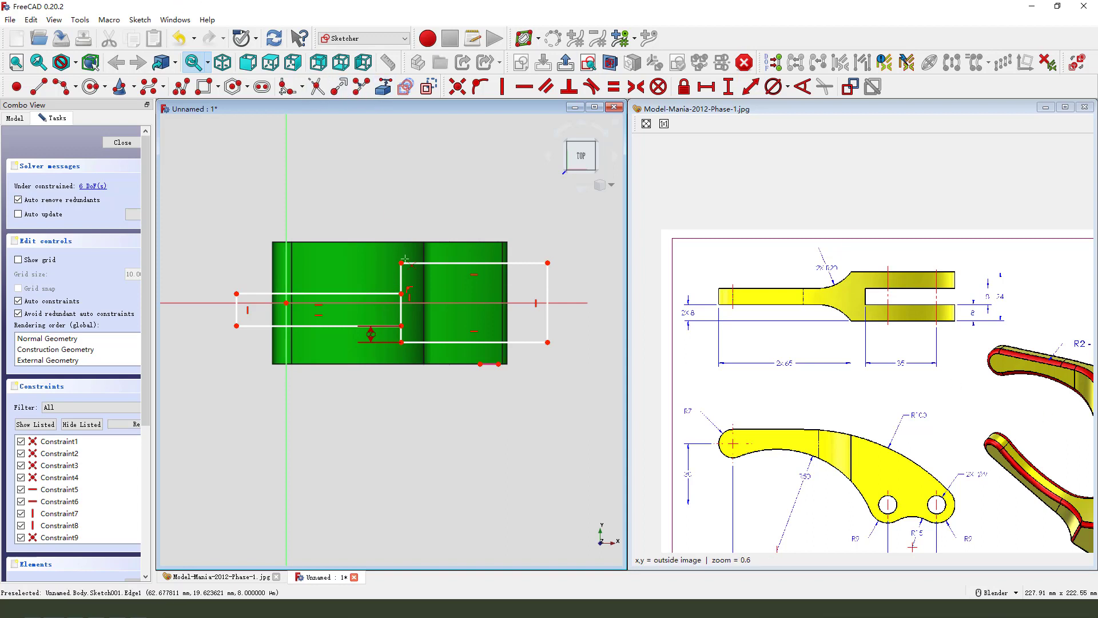
{"action": "left_click", "coordinate": [404, 312]}
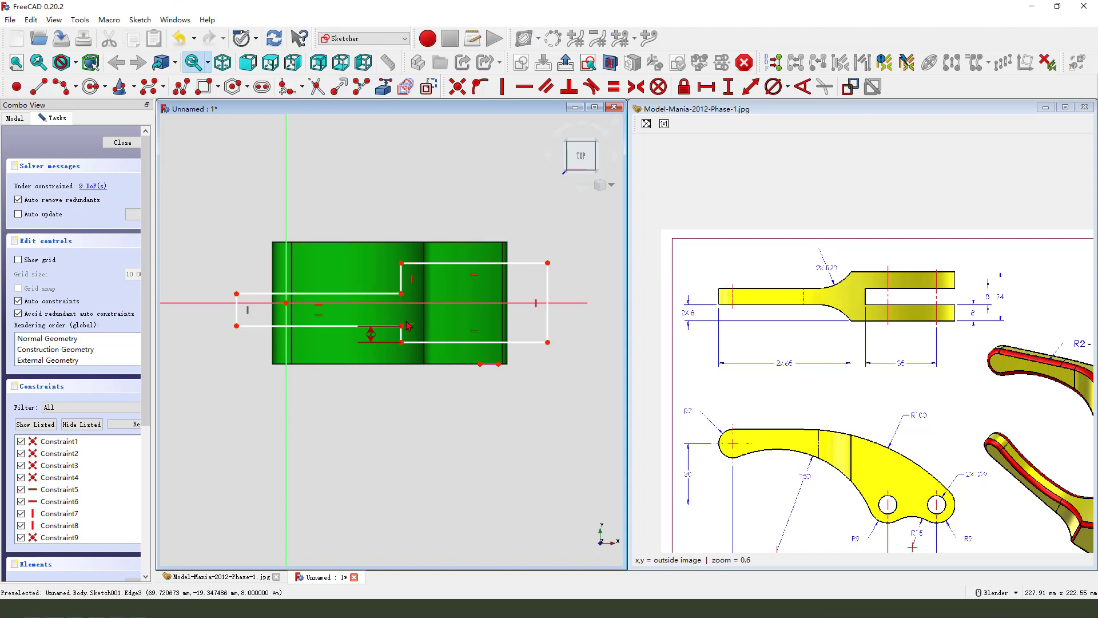
{"action": "left_click_drag", "start_coordinate": [401, 293], "coordinate": [398, 293]}
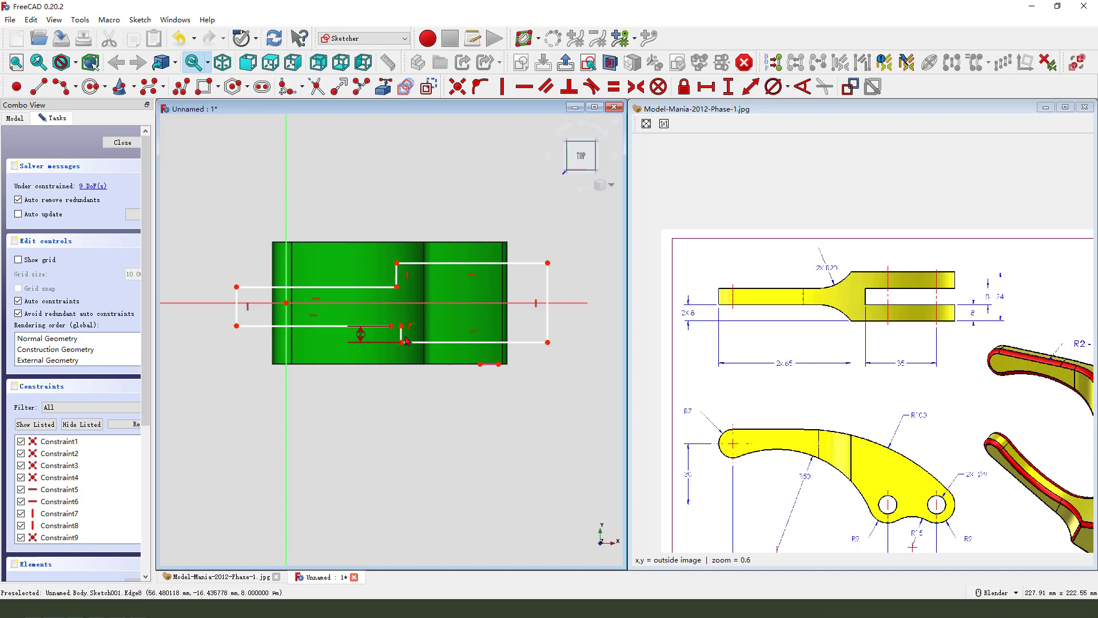
{"action": "left_click_drag", "start_coordinate": [396, 287], "coordinate": [378, 285]}
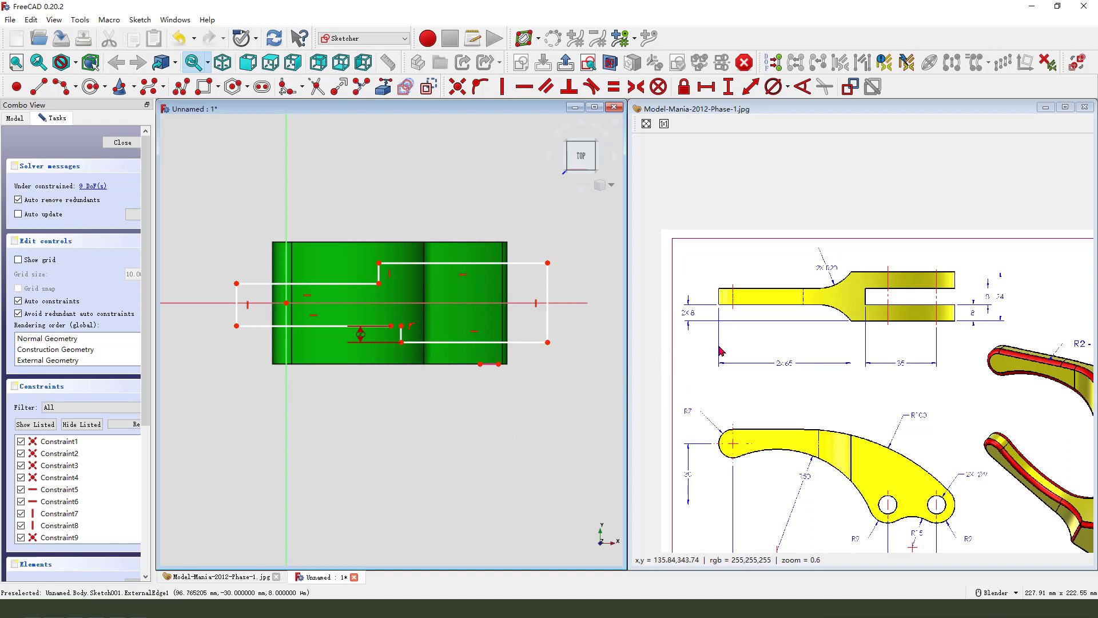
Delete the two short vertical step edges and move the wide section's upper inner corner away from the arm's upper edge
{"action": "scroll", "coordinate": [372, 280], "scroll_direction": "up", "scroll_amount": 1}
{"action": "left_click", "coordinate": [381, 277]}
{"action": "key", "text": "Delete"}
{"action": "key", "text": "Delete"}
{"action": "left_click_drag", "start_coordinate": [381, 261], "coordinate": [417, 259]}
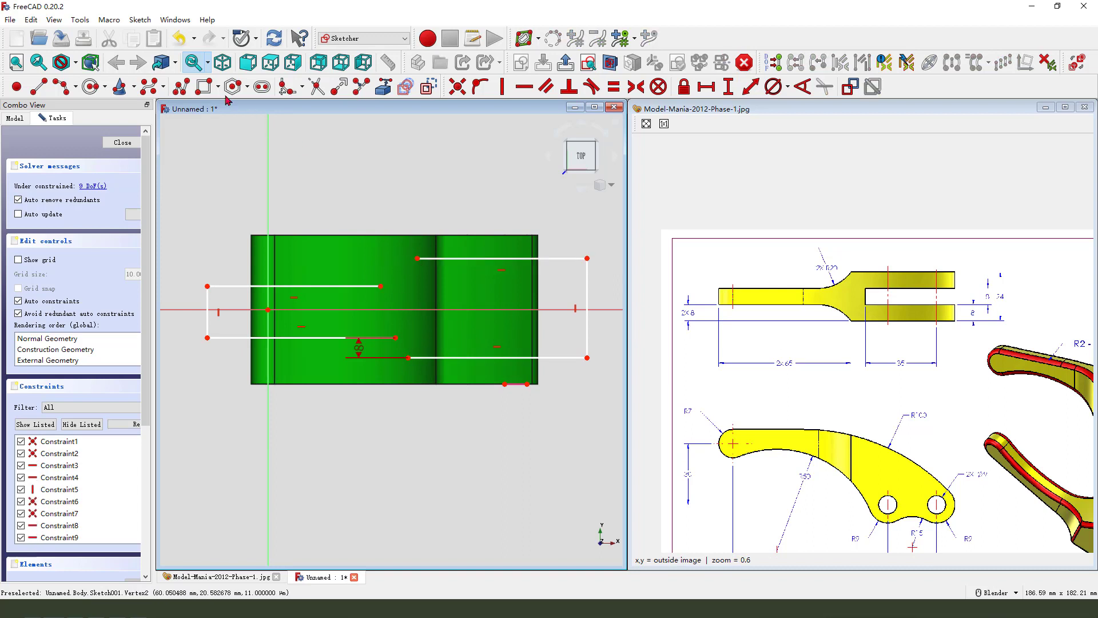
Draw two concave arcs joining the narrow arm's upper and lower edges to the corresponding edges of the wide section
{"action": "left_click", "coordinate": [60, 86]}
{"action": "left_click", "coordinate": [417, 258]}
{"action": "left_click", "coordinate": [381, 285]}
{"action": "left_click", "coordinate": [396, 337]}
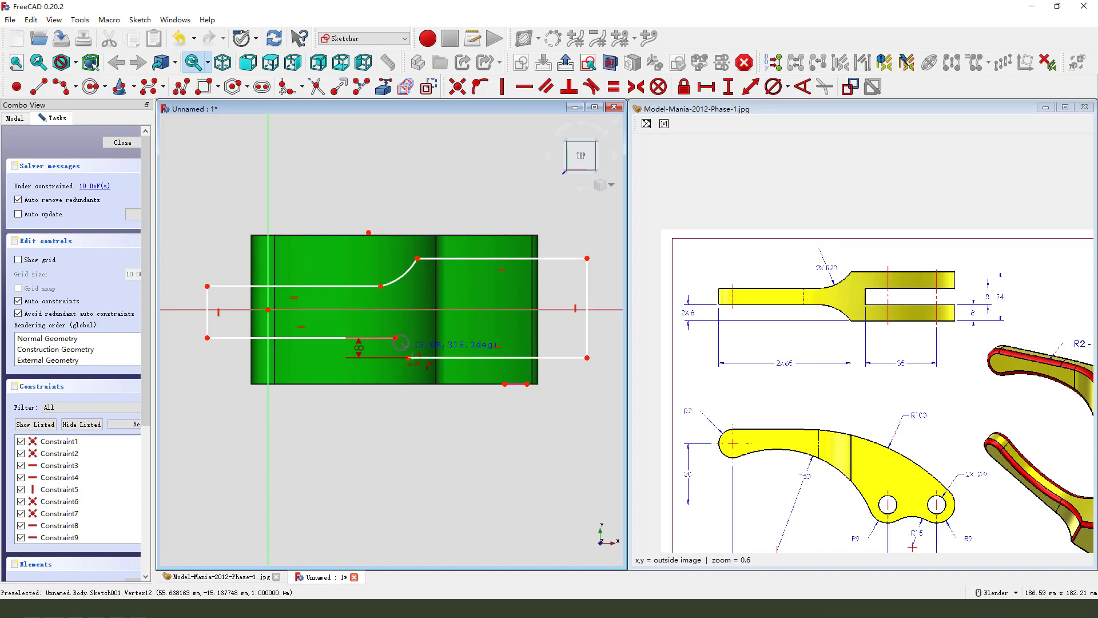
{"action": "scroll", "coordinate": [400, 342], "scroll_direction": "up", "scroll_amount": 2}
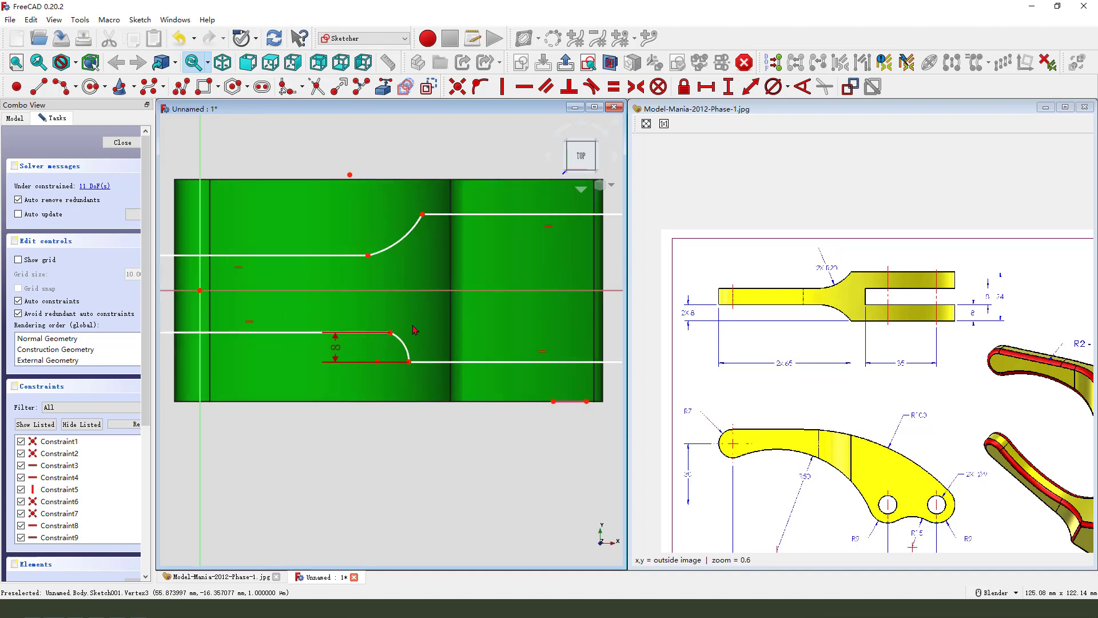
Make the two transition arcs equal in radius and tangent to the arm's straight edges
{"action": "left_click", "coordinate": [404, 342]}
{"action": "left_click", "coordinate": [405, 237]}
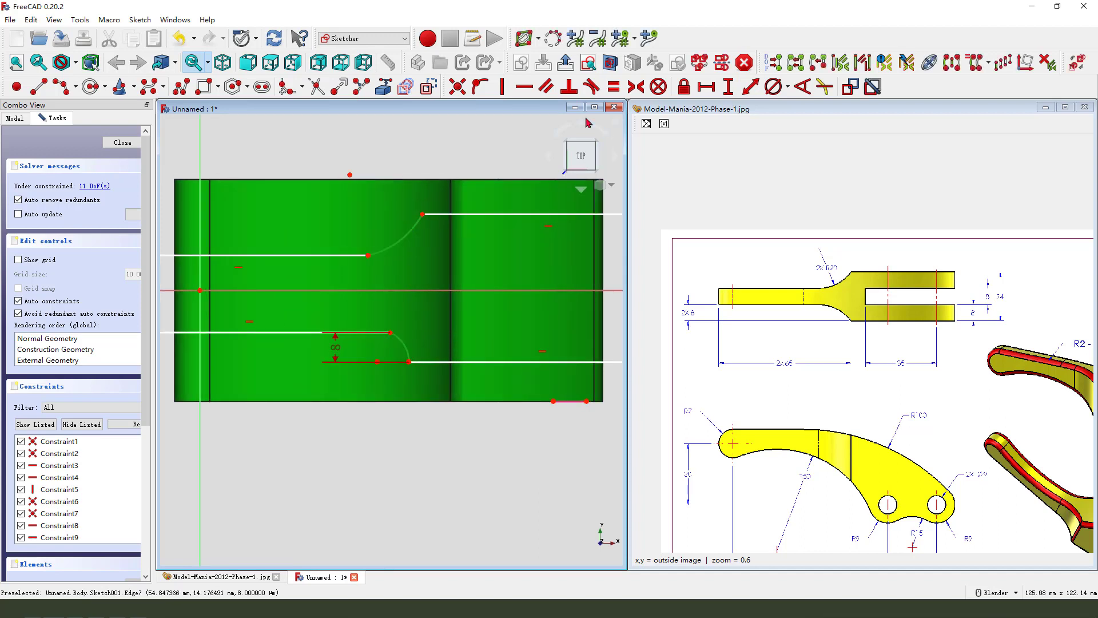
{"action": "left_click", "coordinate": [614, 87]}
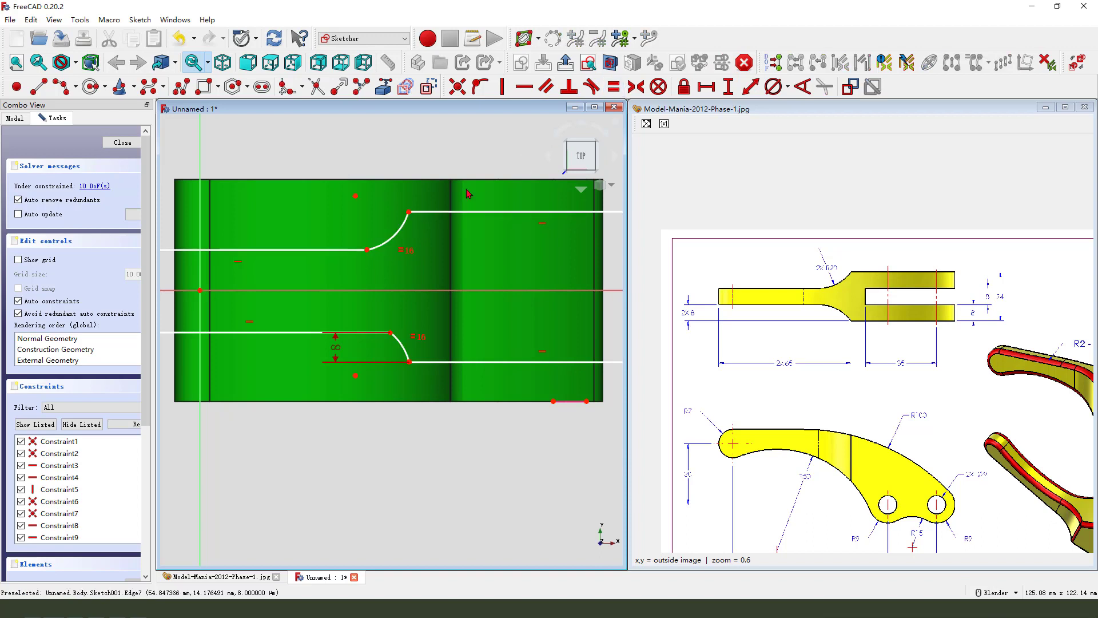
{"action": "scroll", "coordinate": [407, 295], "scroll_direction": "down", "scroll_amount": 2}
{"action": "left_click", "coordinate": [346, 292]}
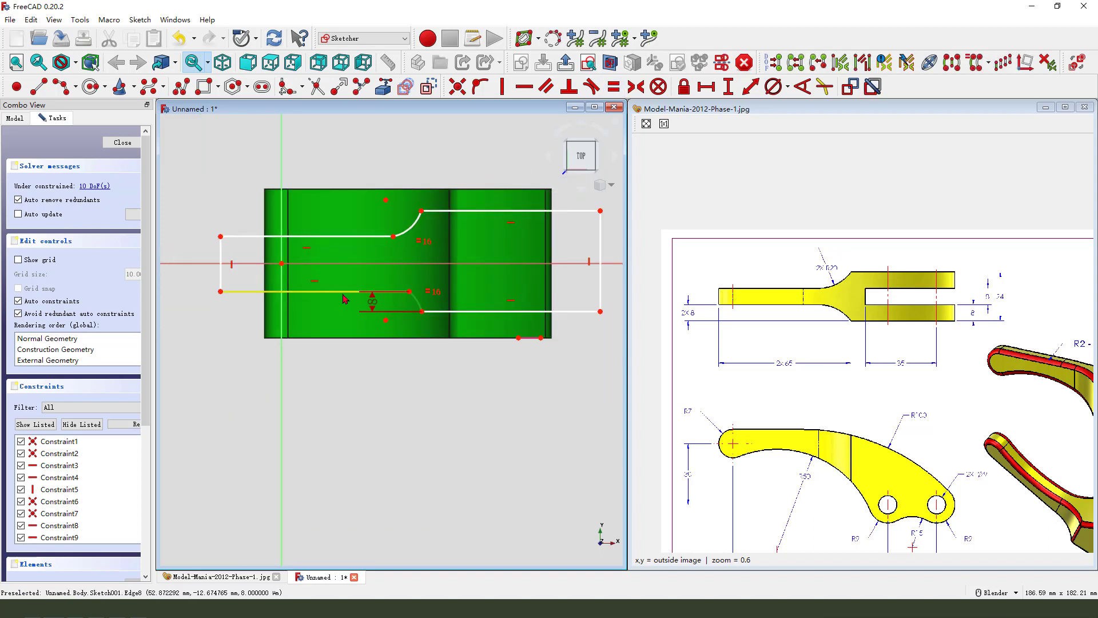
{"action": "left_click", "coordinate": [591, 87]}
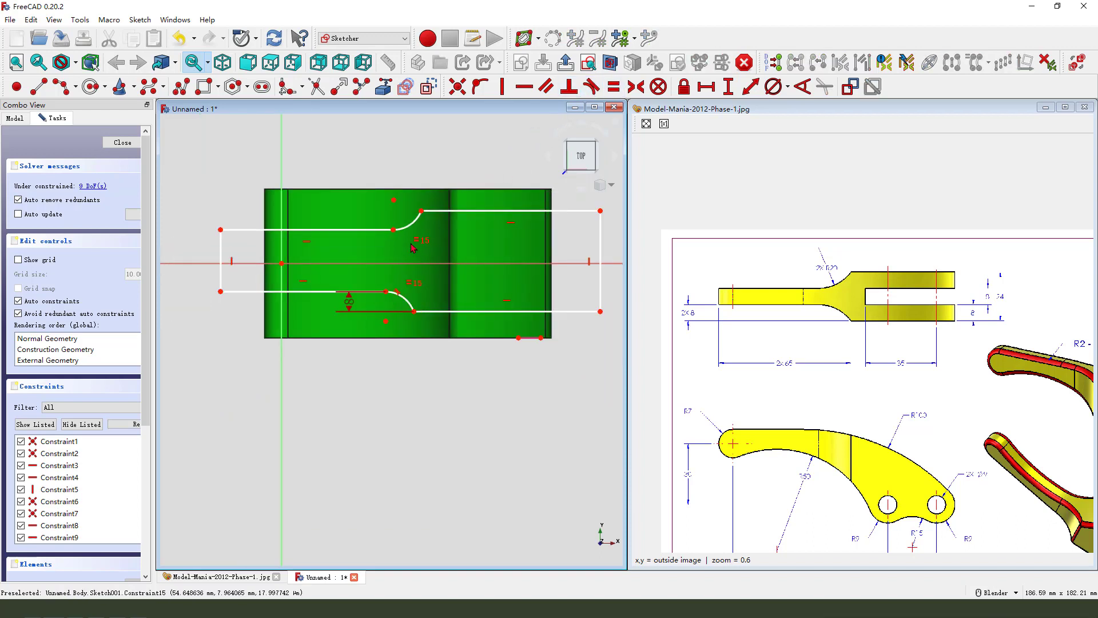
{"action": "scroll", "coordinate": [381, 261], "scroll_direction": "down", "scroll_amount": 1}
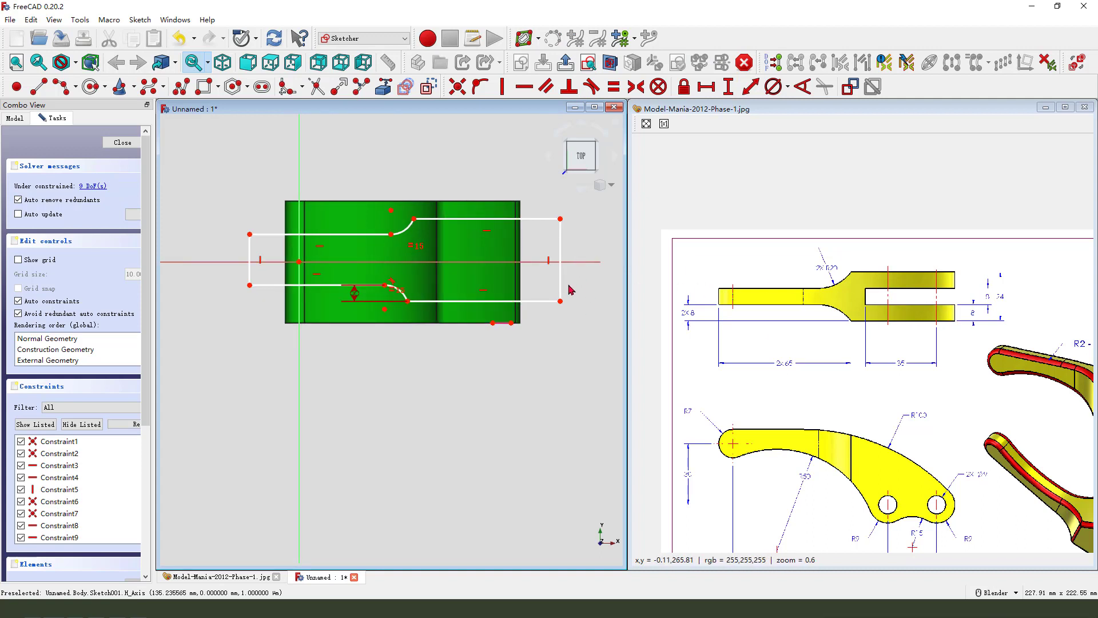
Draw the three-sided fork slot about 48 mm long, opening at the outer end edge of the wide section
{"action": "mouse_move", "coordinate": [857, 287]}
{"action": "left_mouse_down"}
{"action": "mouse_move", "coordinate": [992, 295]}
{"action": "mouse_move", "coordinate": [868, 308]}
{"action": "left_mouse_up"}
{"action": "left_click_drag", "start_coordinate": [1004, 246], "coordinate": [958, 297]}
{"action": "mouse_move", "coordinate": [952, 284]}
{"action": "left_mouse_down"}
{"action": "mouse_move", "coordinate": [961, 299]}
{"action": "mouse_move", "coordinate": [973, 296]}
{"action": "left_mouse_up"}
{"action": "key", "text": "Escape"}
{"action": "left_click", "coordinate": [39, 87]}
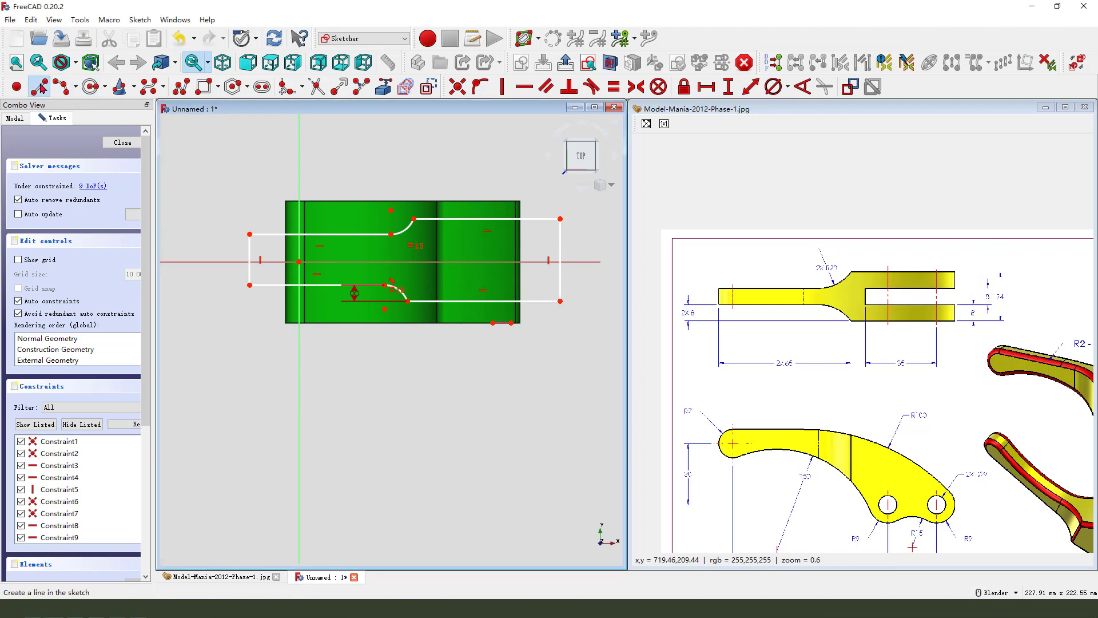
{"action": "left_click", "coordinate": [560, 241]}
{"action": "left_click", "coordinate": [458, 241]}
{"action": "left_click", "coordinate": [458, 240]}
{"action": "left_click", "coordinate": [455, 280]}
{"action": "left_click", "coordinate": [456, 279]}
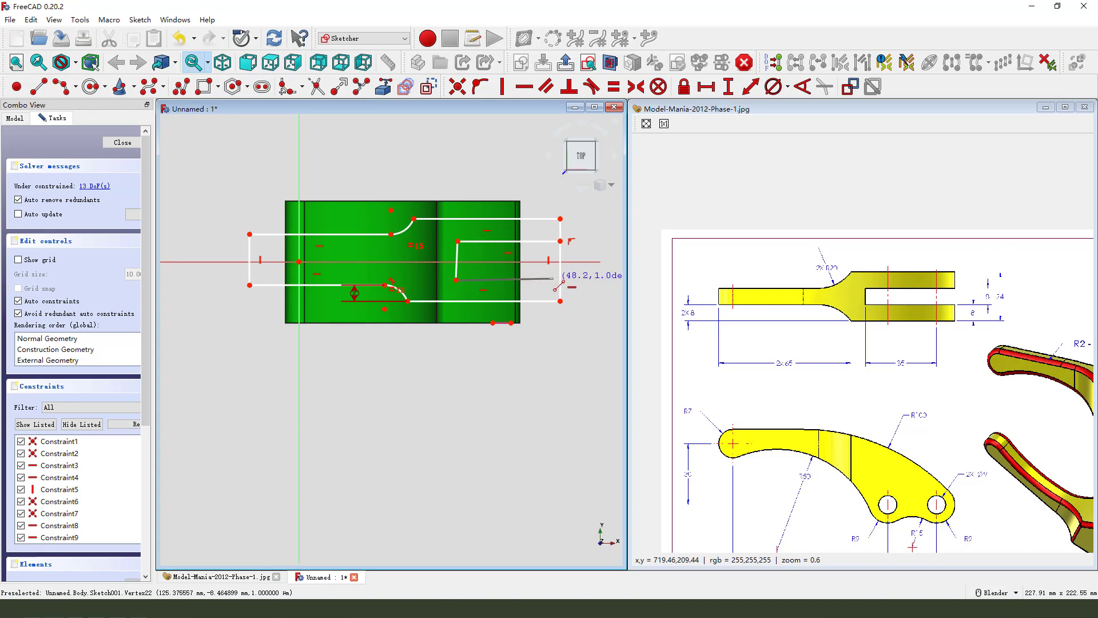
{"action": "left_click", "coordinate": [559, 279]}
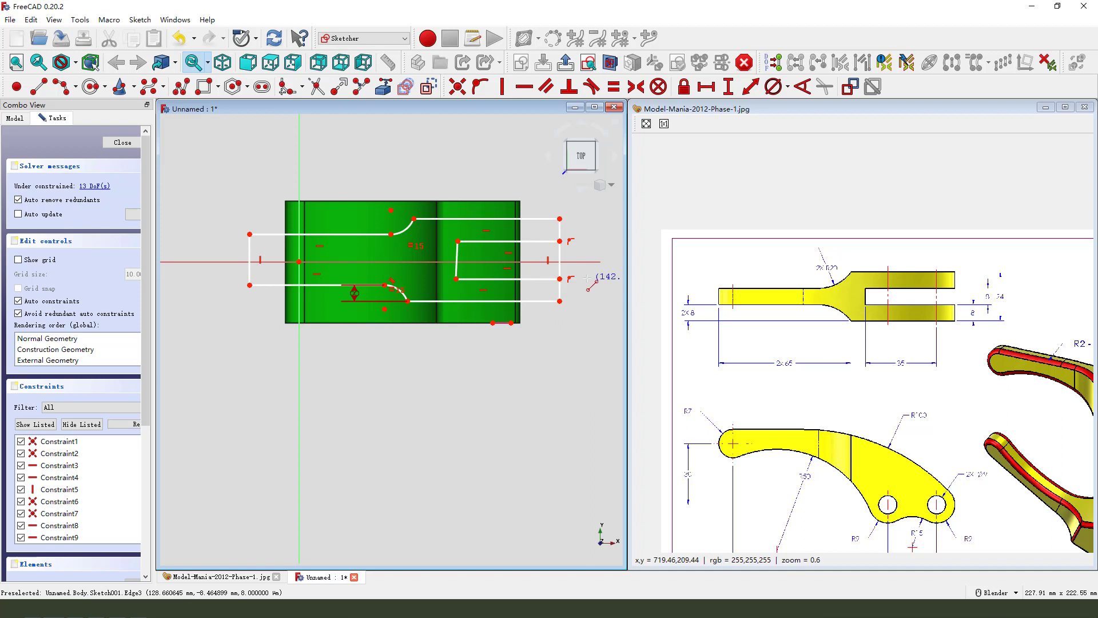
Trim the end edge across the slot's opening and constrain the slot's inner end line to vertical
{"action": "left_click", "coordinate": [325, 94]}
{"action": "scroll", "coordinate": [580, 260], "scroll_direction": "up", "scroll_amount": 1}
{"action": "left_click", "coordinate": [554, 255]}
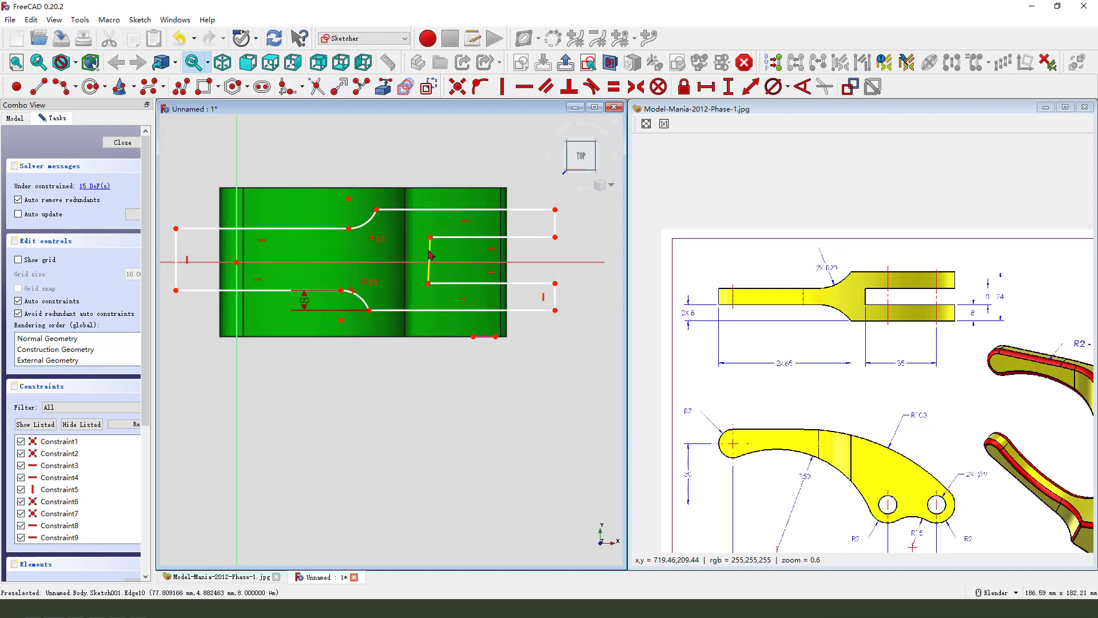
{"action": "left_click", "coordinate": [501, 87]}
{"action": "scroll", "coordinate": [483, 219], "scroll_direction": "down", "scroll_amount": 1}
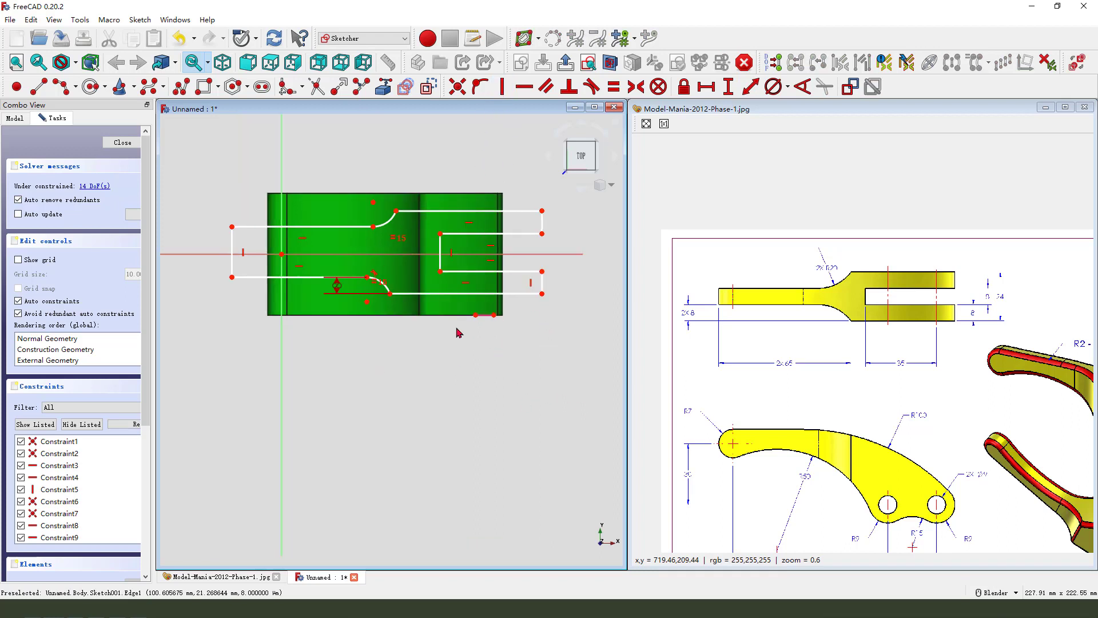
Move the 8 mm dimension label below the profile and make the arm-side arc endpoints symmetric about the horizontal axis
{"action": "mouse_move", "coordinate": [338, 290]}
{"action": "left_mouse_down"}
{"action": "mouse_move", "coordinate": [350, 326]}
{"action": "mouse_move", "coordinate": [342, 352]}
{"action": "left_mouse_up"}
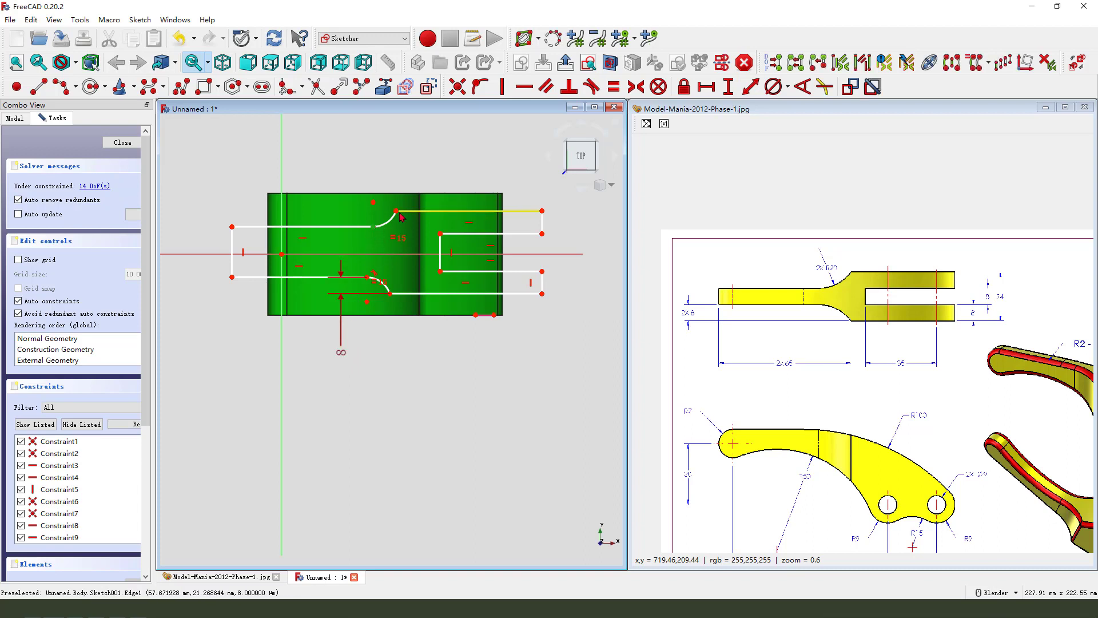
{"action": "left_click", "coordinate": [373, 227]}
{"action": "left_click", "coordinate": [367, 277]}
{"action": "left_click", "coordinate": [374, 253]}
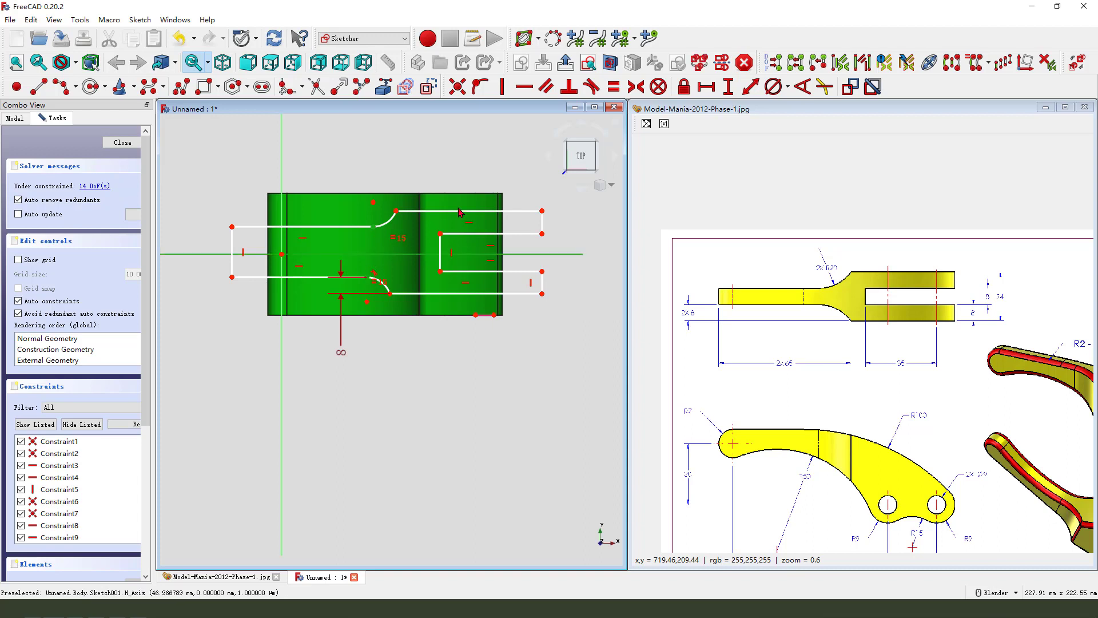
{"action": "left_click", "coordinate": [635, 86]}
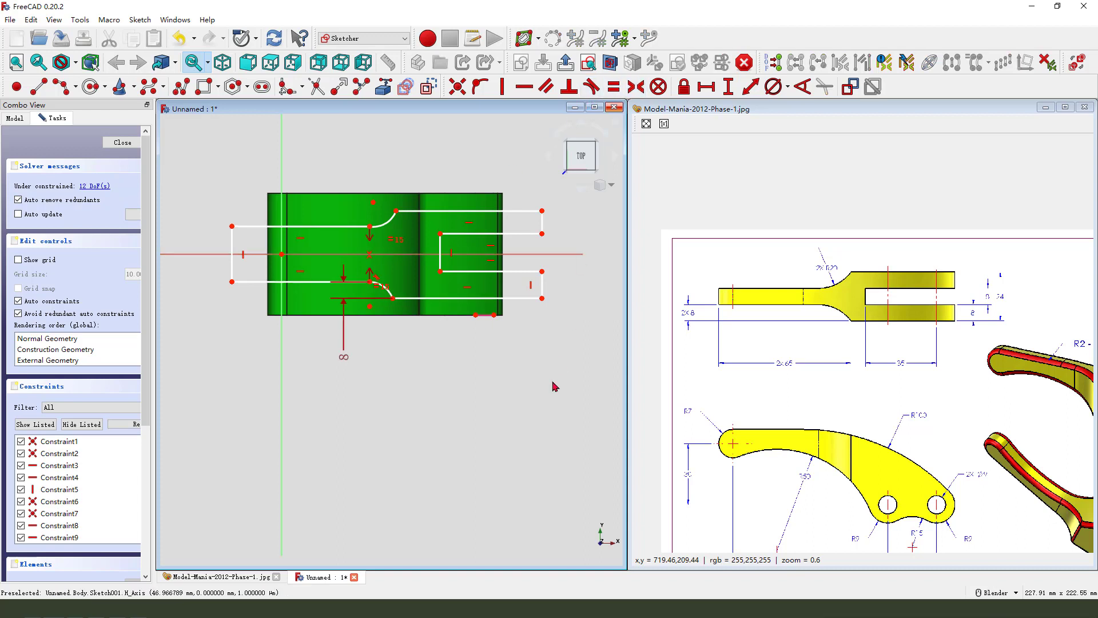
Make the two outer endpoints of the fork slot symmetric about the horizontal axis
{"action": "left_click", "coordinate": [541, 234]}
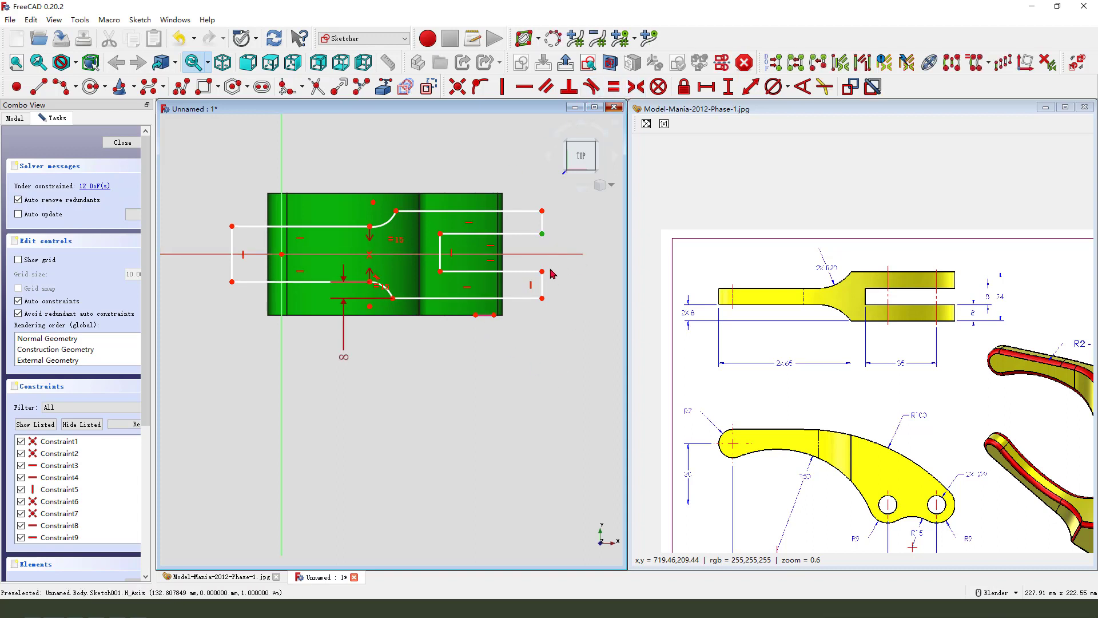
{"action": "left_click", "coordinate": [549, 254]}
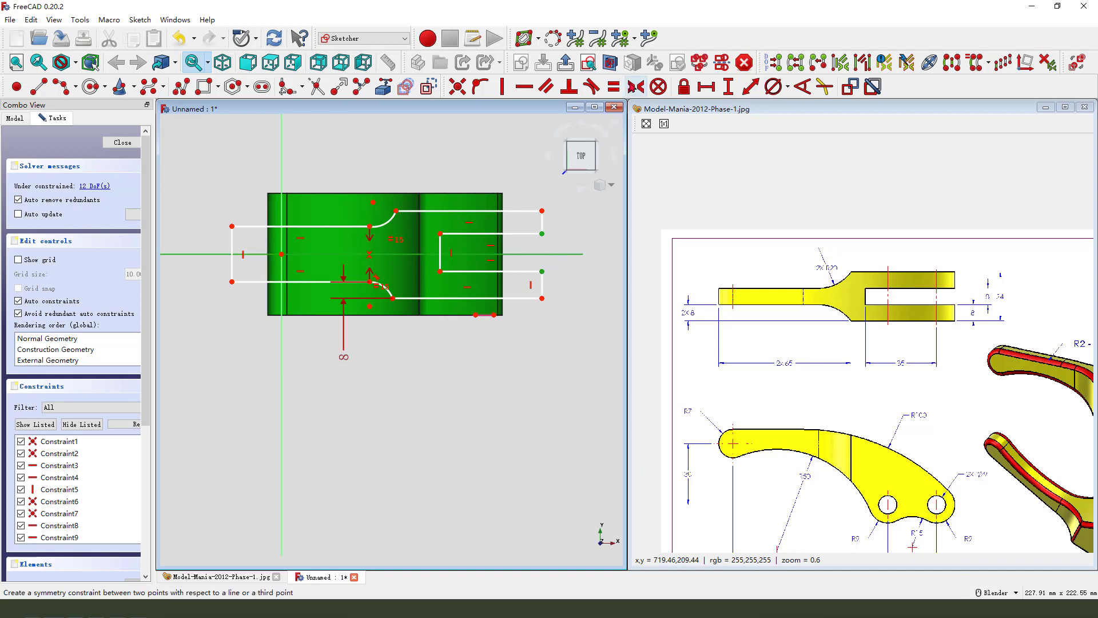
{"action": "left_click", "coordinate": [635, 86]}
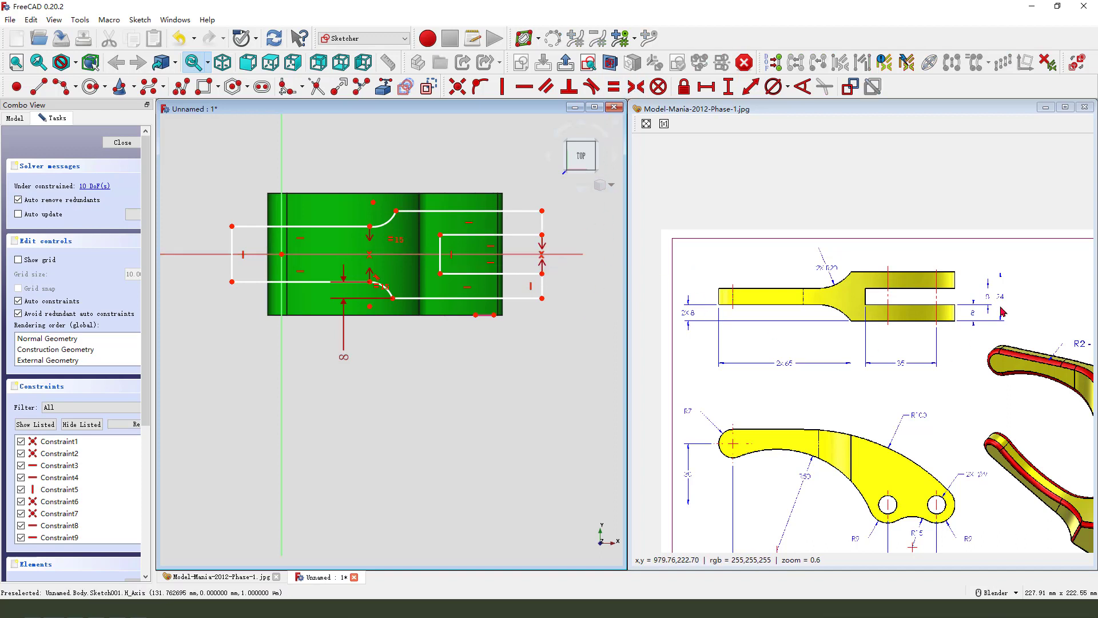
Constrain the fork slot's opening width to 8 mm according to the reference drawing
{"action": "scroll", "coordinate": [972, 331], "scroll_direction": "up", "scroll_amount": 5}
{"action": "middle_click_drag", "start_coordinate": [1000, 309], "coordinate": [765, 431]}
{"action": "scroll", "coordinate": [952, 341], "scroll_direction": "down", "scroll_amount": 3}
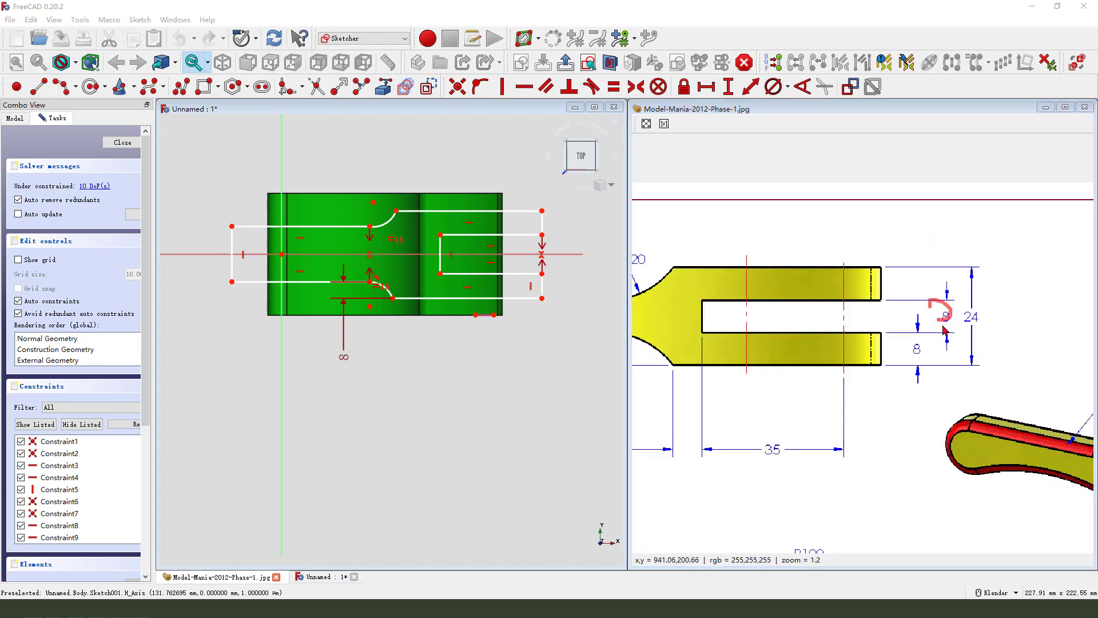
{"action": "left_click_drag", "start_coordinate": [983, 302], "coordinate": [959, 306]}
{"action": "key", "text": "Escape"}
{"action": "left_click", "coordinate": [541, 234]}
{"action": "left_click", "coordinate": [541, 234]}
{"action": "left_click", "coordinate": [542, 273]}
{"action": "left_click", "coordinate": [727, 86]}
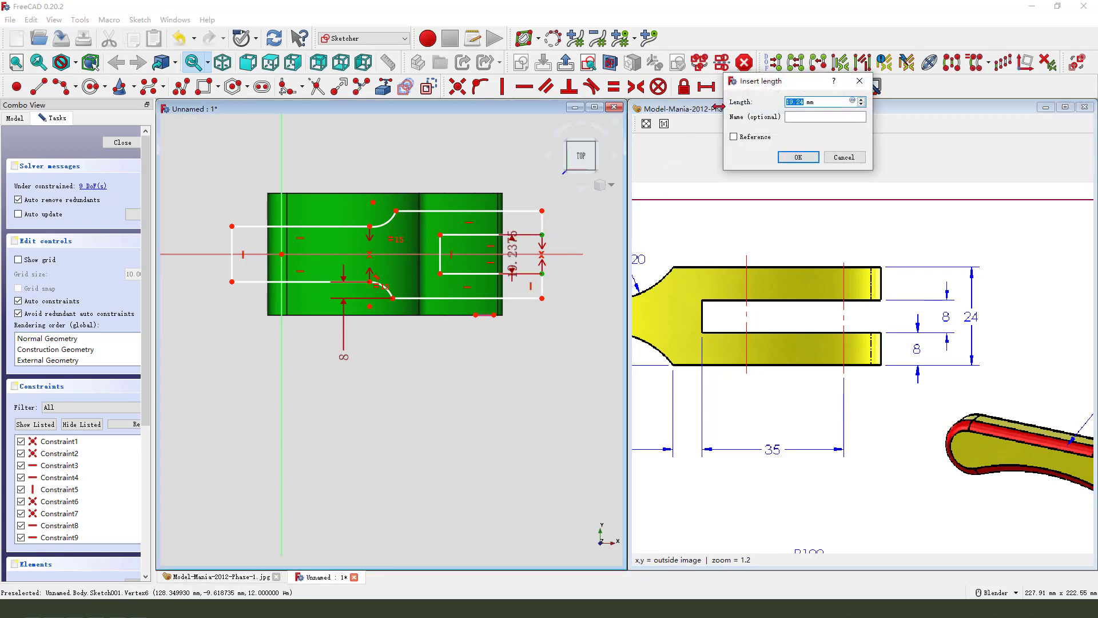
{"action": "type", "text": "8"}
{"action": "key", "text": "Return"}
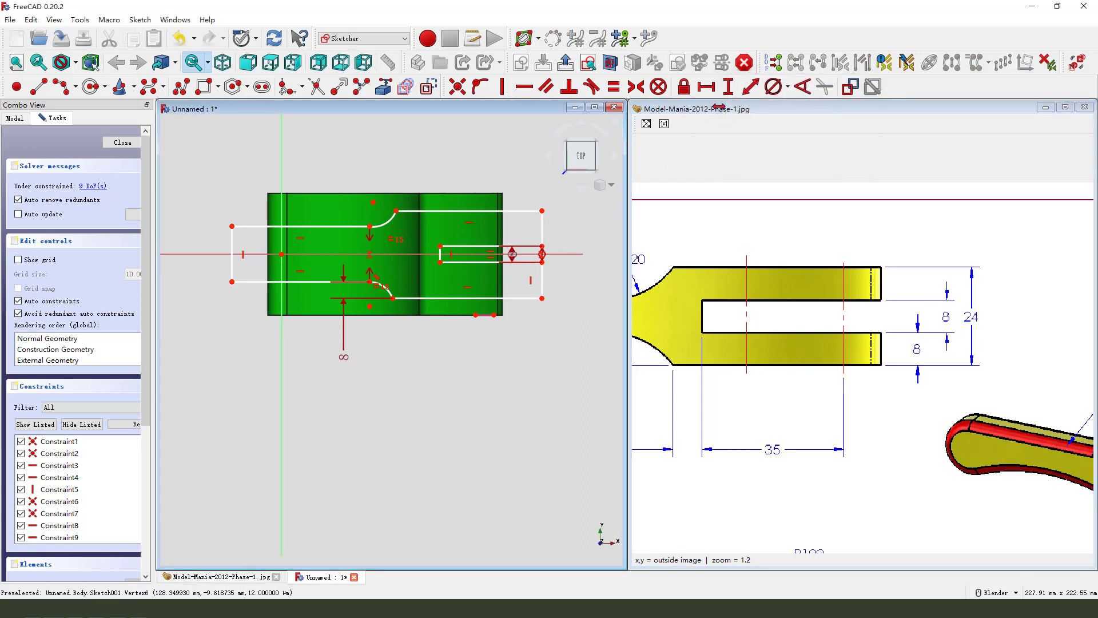
Constrain the vertical distance between the fork's two outer end corners to 24 mm
{"action": "left_click", "coordinate": [542, 211]}
{"action": "left_click", "coordinate": [541, 298]}
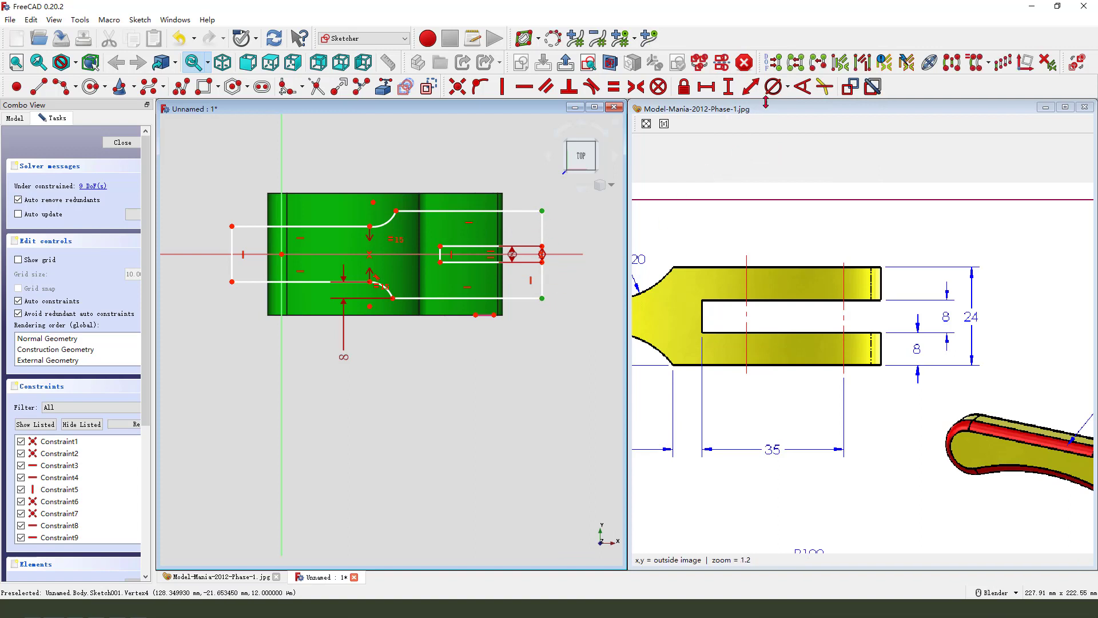
{"action": "left_click", "coordinate": [729, 88]}
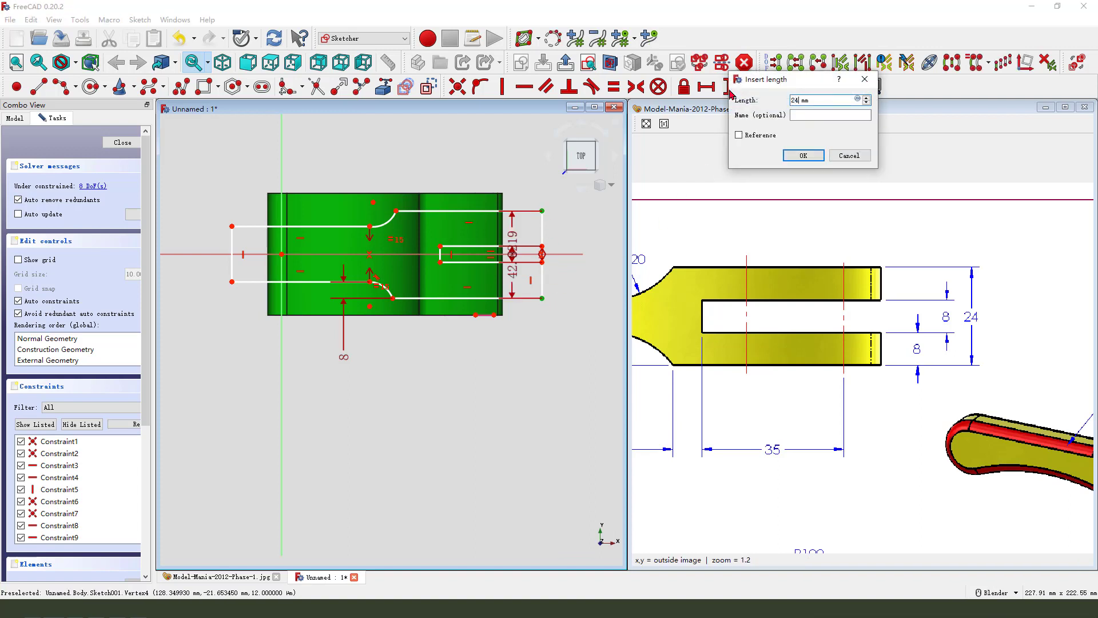
{"action": "key", "text": "Return"}
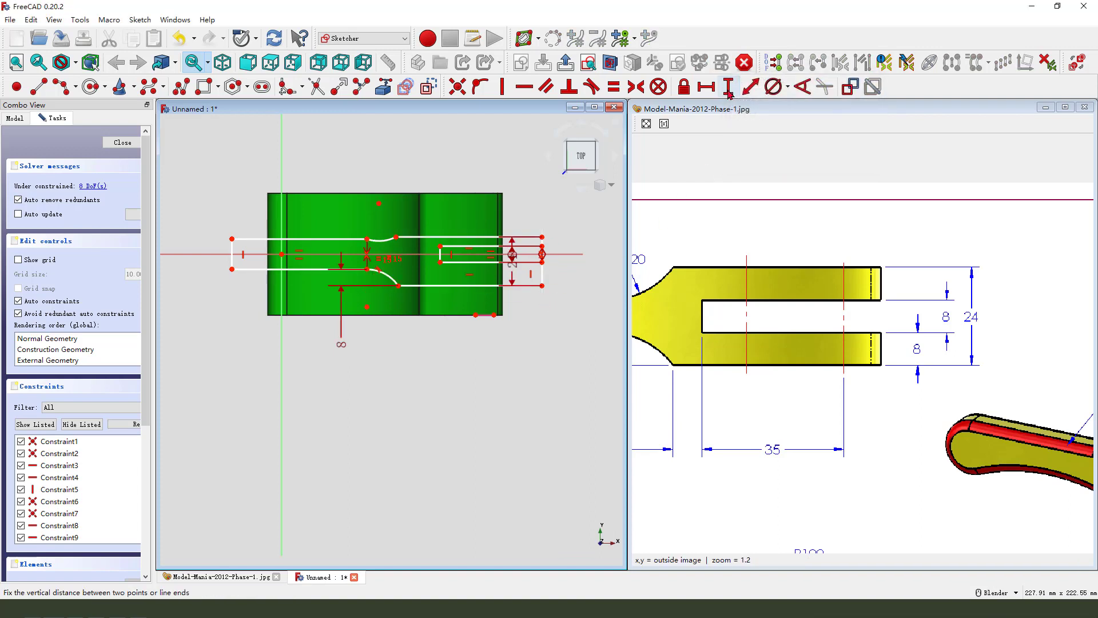
Make the upper transition arc tangent to the arm's upper straight edge
{"action": "left_click", "coordinate": [370, 247]}
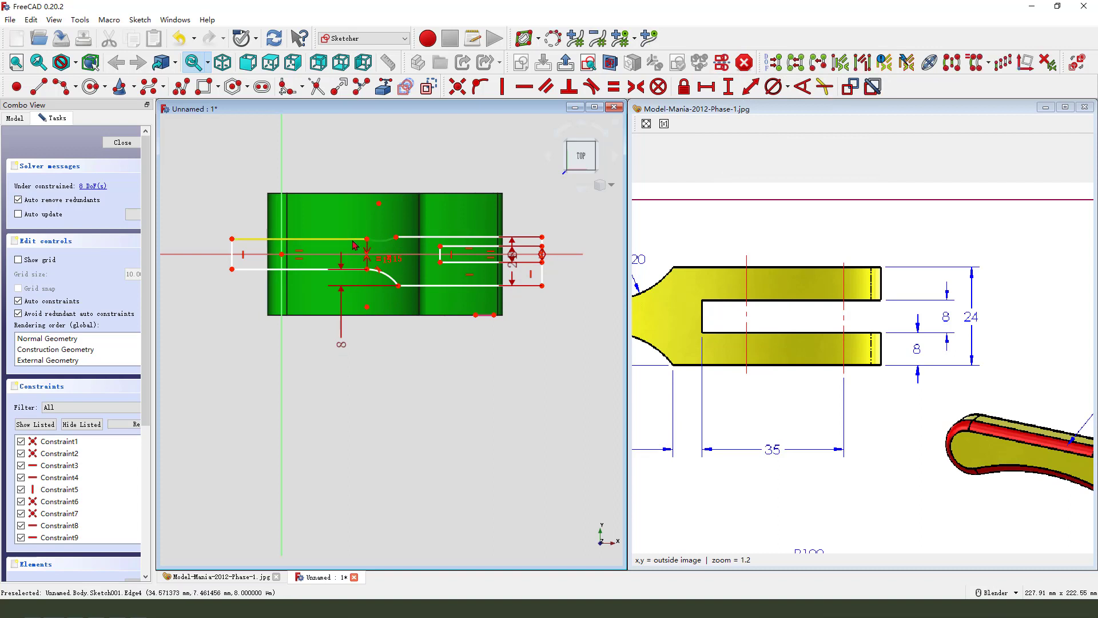
{"action": "left_click", "coordinate": [591, 87]}
{"action": "scroll", "coordinate": [417, 300], "scroll_direction": "up", "scroll_amount": 3}
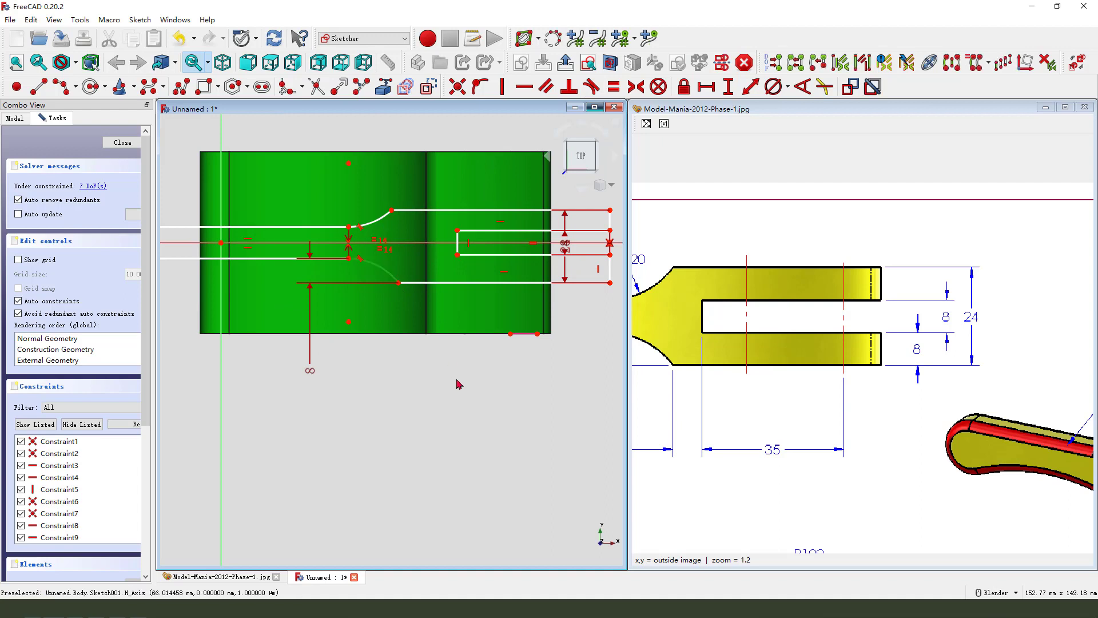
{"action": "scroll", "coordinate": [441, 345], "scroll_direction": "down", "scroll_amount": 1}
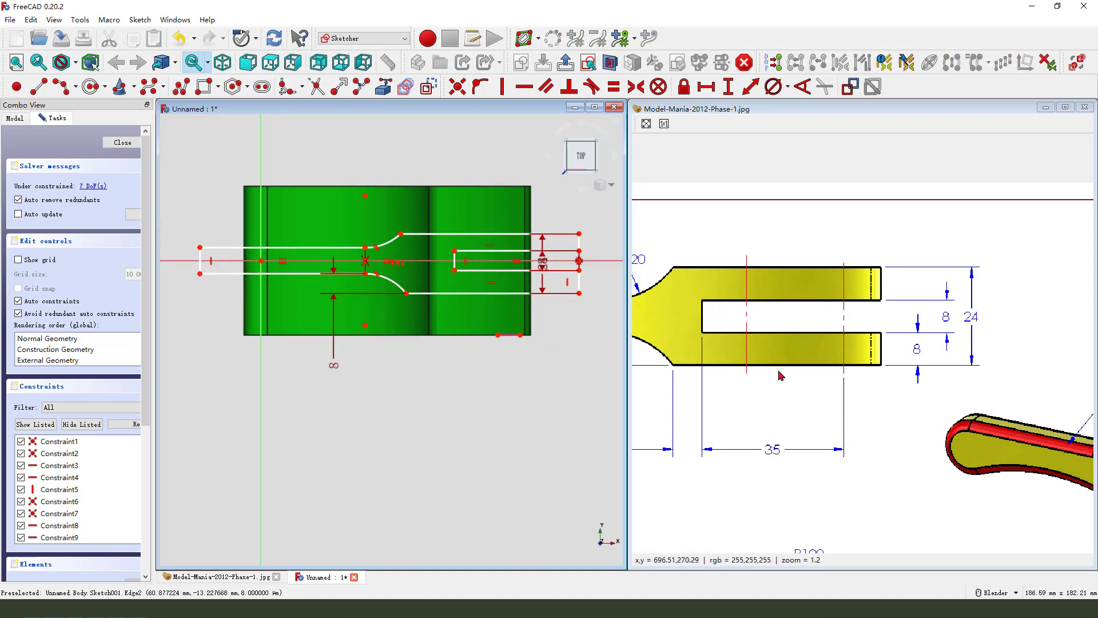
Place a point on the projected hole edge along the body's lower side and make it symmetric between that edge's endpoints
{"action": "left_click_drag", "start_coordinate": [759, 385], "coordinate": [852, 348]}
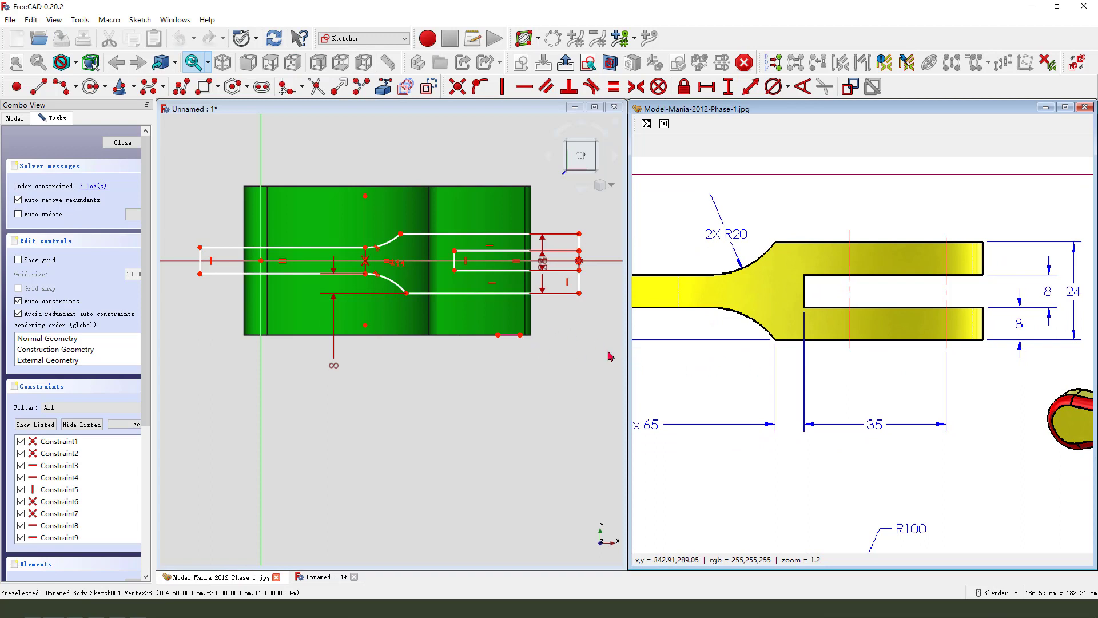
{"action": "left_click", "coordinate": [17, 87]}
{"action": "scroll", "coordinate": [511, 361], "scroll_direction": "up", "scroll_amount": 2}
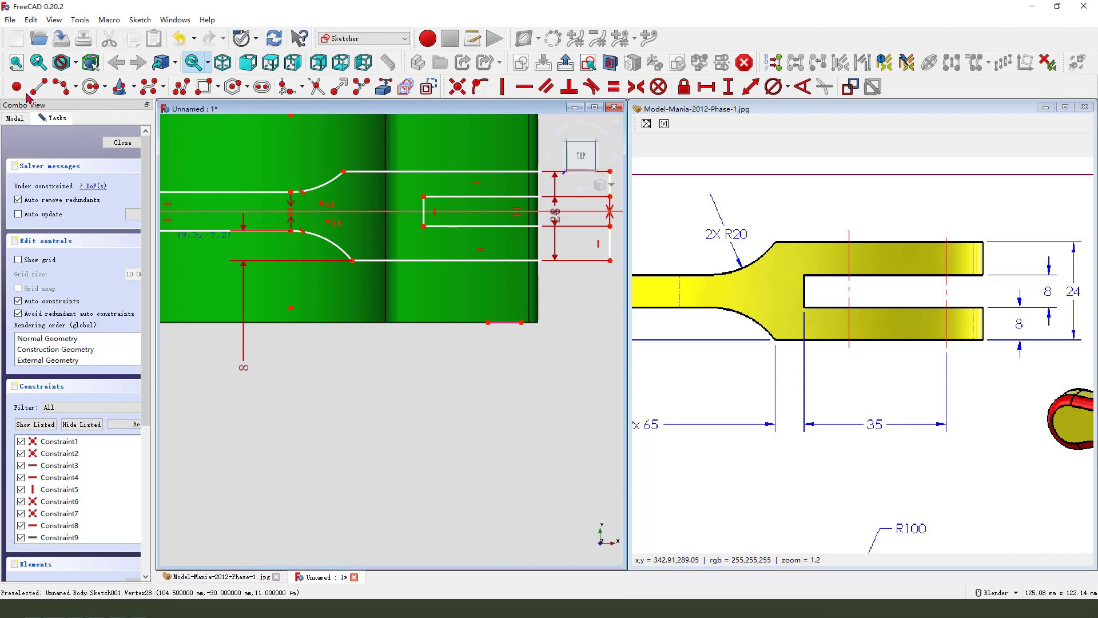
{"action": "left_click", "coordinate": [502, 324]}
{"action": "right_click", "coordinate": [524, 342]}
{"action": "scroll", "coordinate": [524, 342], "scroll_direction": "up", "scroll_amount": 1}
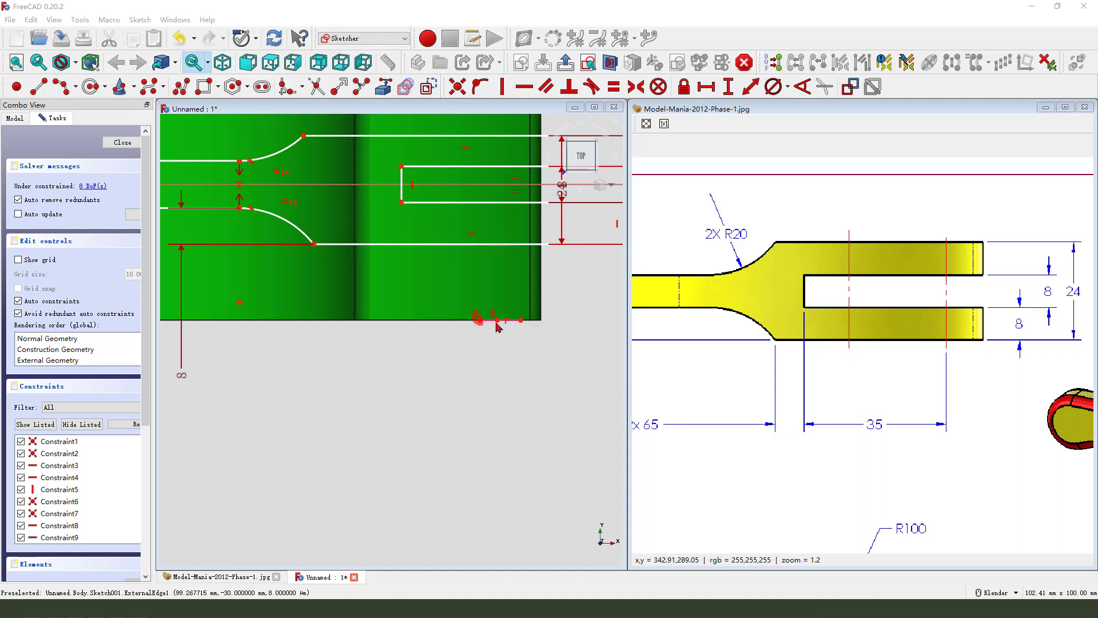
{"action": "left_click_drag", "start_coordinate": [550, 394], "coordinate": [511, 344]}
{"action": "key", "text": "Escape"}
{"action": "left_click", "coordinate": [480, 320]}
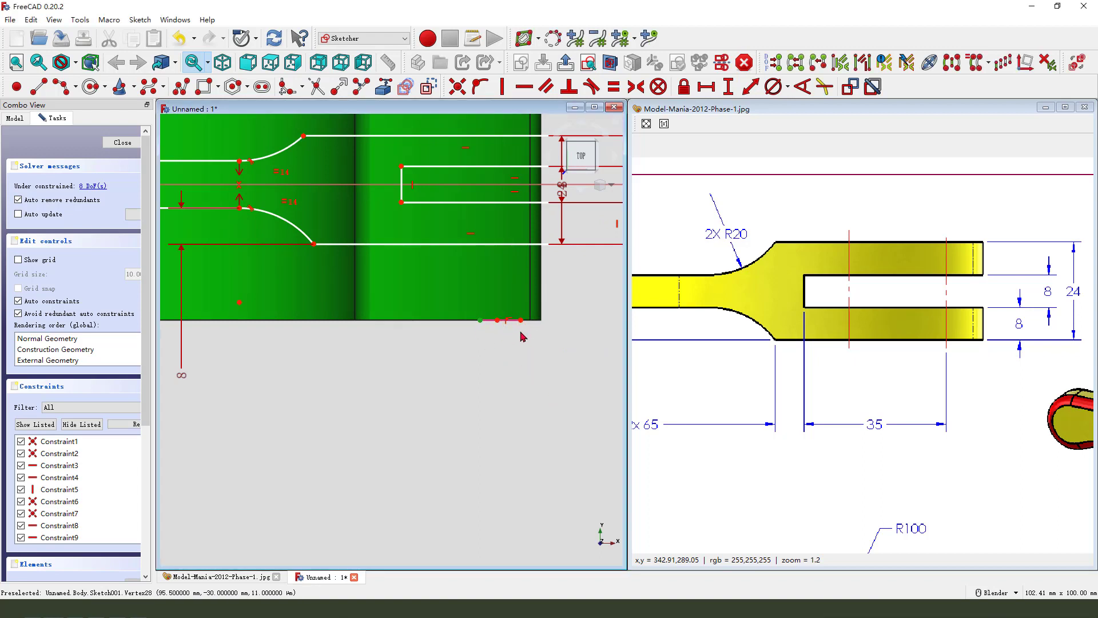
{"action": "left_click", "coordinate": [521, 322]}
{"action": "left_click", "coordinate": [635, 86]}
{"action": "scroll", "coordinate": [509, 369], "scroll_direction": "down", "scroll_amount": 2}
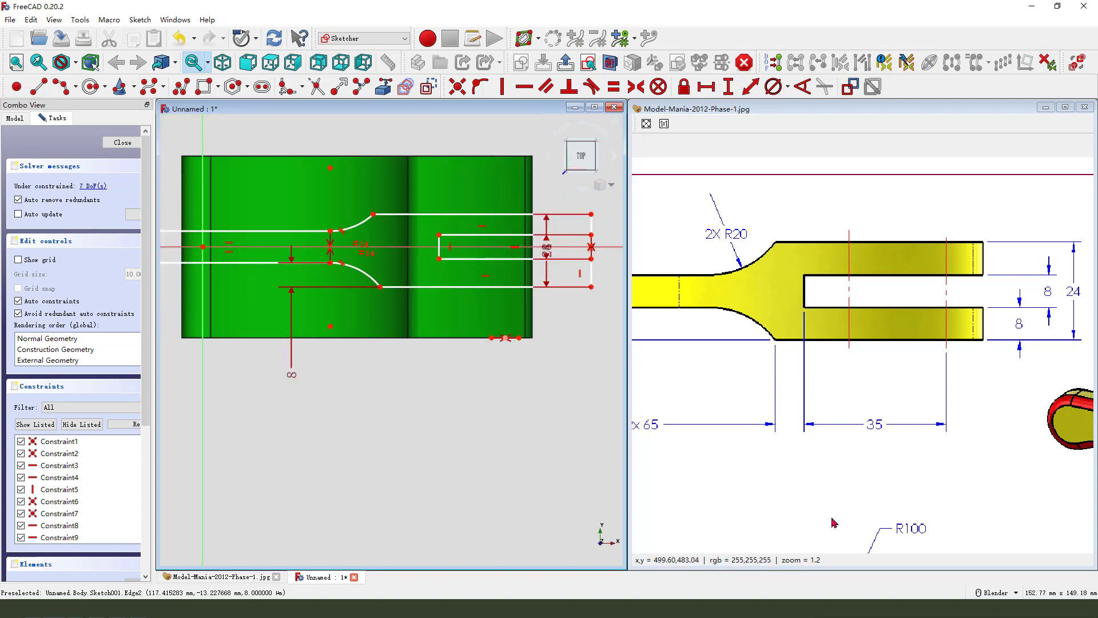
Constrain the horizontal distance from the slot's inner end line to the hole edge's midpoint to 35 mm
{"action": "scroll", "coordinate": [486, 274], "scroll_direction": "up", "scroll_amount": 1}
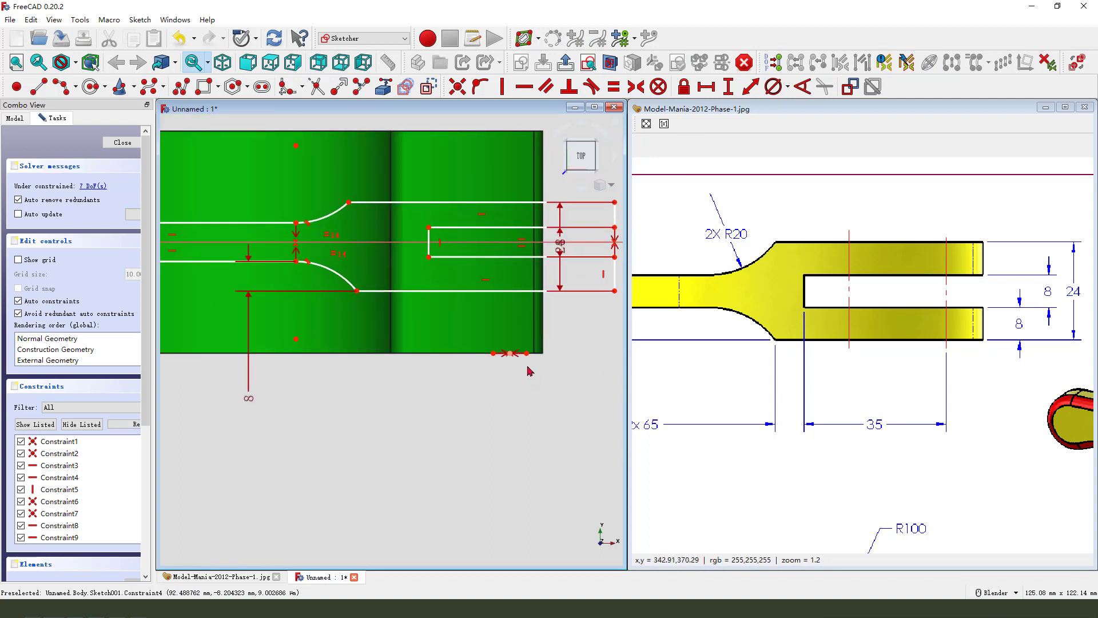
{"action": "scroll", "coordinate": [529, 373], "scroll_direction": "down", "scroll_amount": 1}
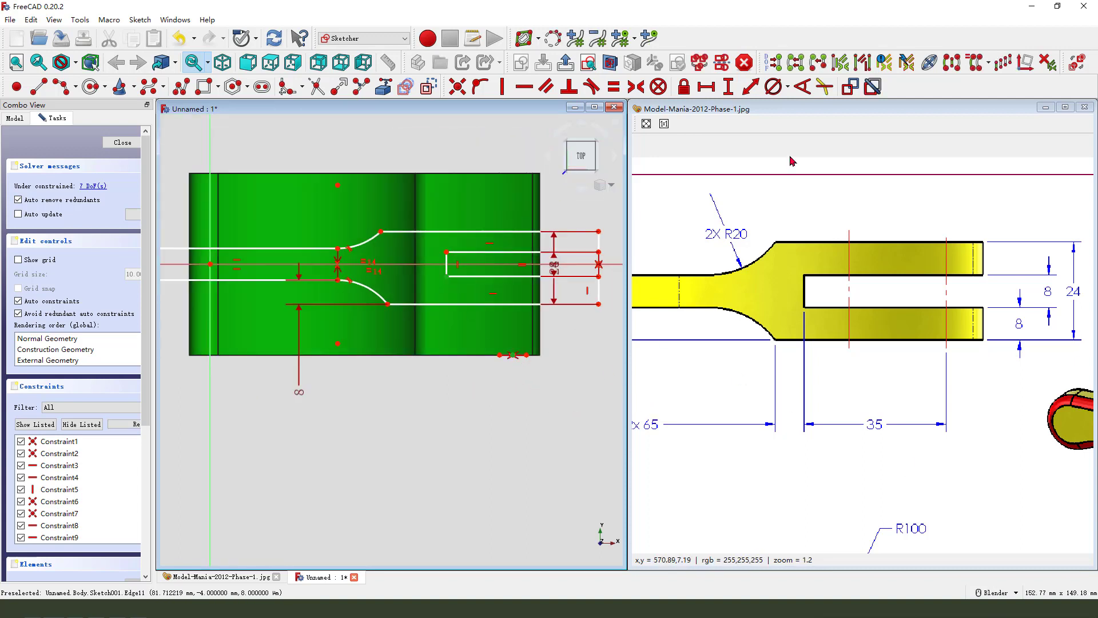
{"action": "left_click", "coordinate": [706, 86]}
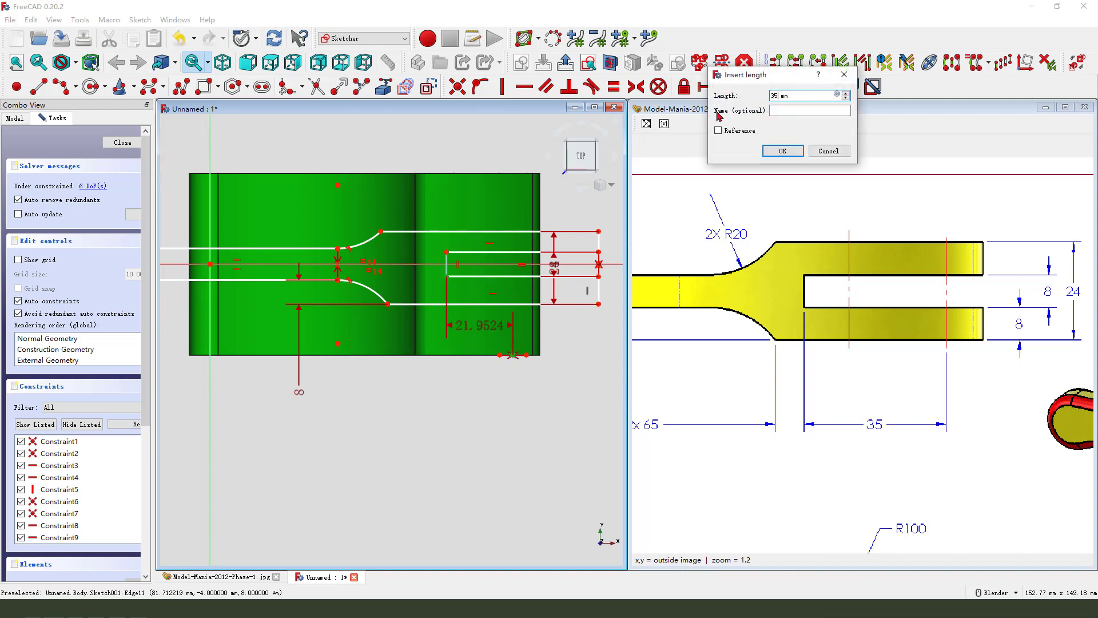
{"action": "key", "text": "Return"}
{"action": "mouse_move", "coordinate": [876, 390]}
{"action": "left_mouse_down"}
{"action": "mouse_move", "coordinate": [925, 452]}
{"action": "mouse_move", "coordinate": [858, 445]}
{"action": "mouse_move", "coordinate": [465, 332]}
{"action": "left_mouse_up"}
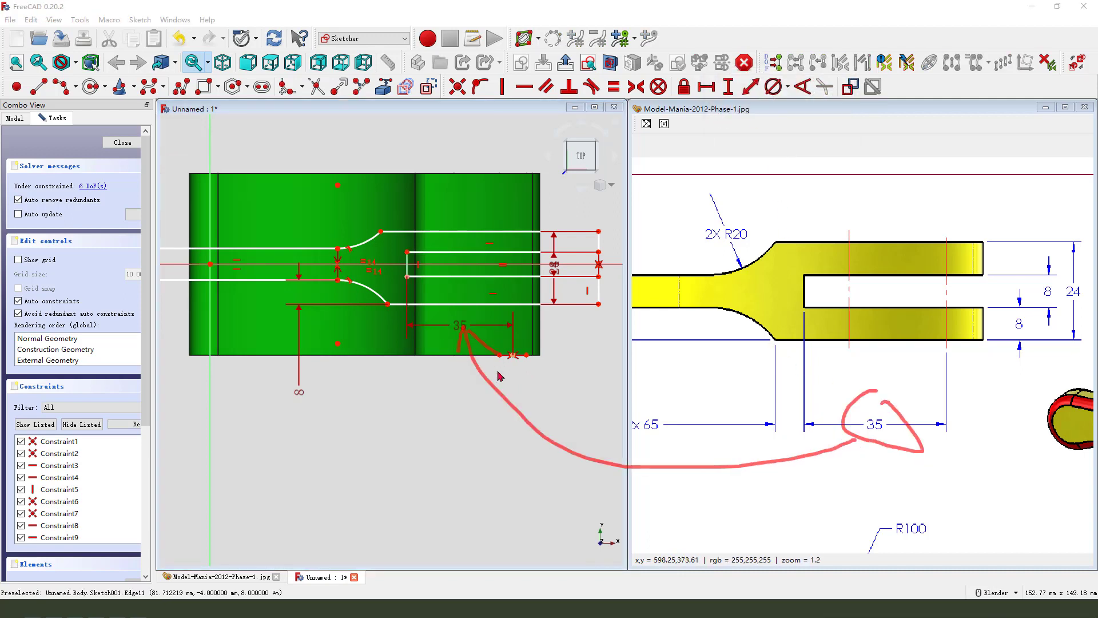
{"action": "key", "text": "Escape"}
Constrain the horizontal distance from the origin to the lower arc's fork-side endpoint to 65-7 mm and place its label below the profile
{"action": "middle_click_drag", "start_coordinate": [764, 349], "coordinate": [889, 330]}
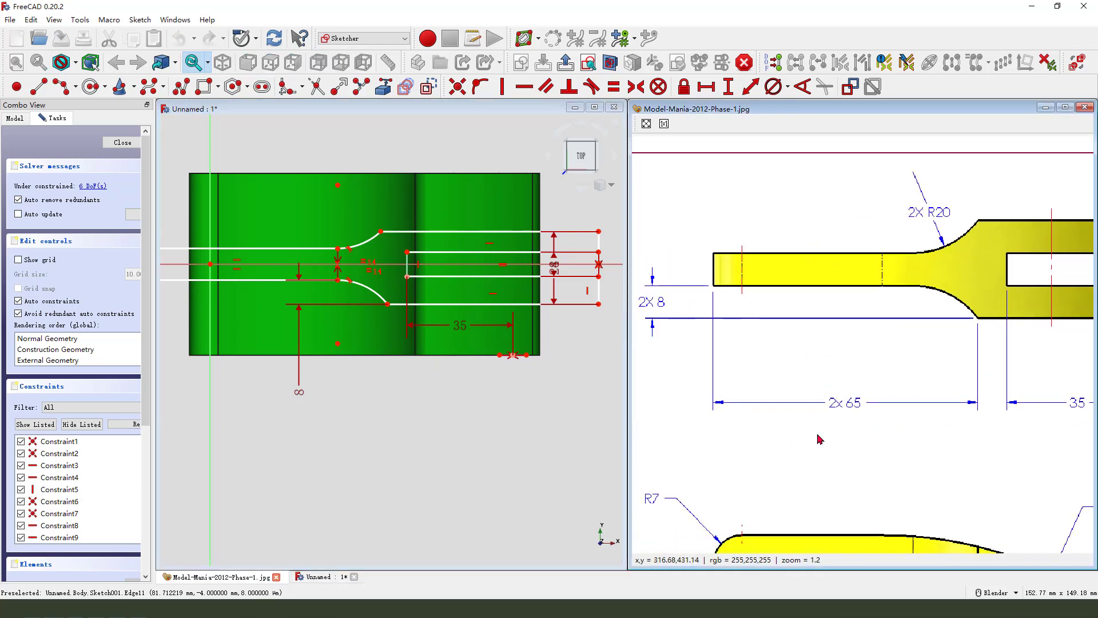
{"action": "mouse_move", "coordinate": [854, 377]}
{"action": "left_mouse_down"}
{"action": "mouse_move", "coordinate": [861, 426]}
{"action": "mouse_move", "coordinate": [840, 372]}
{"action": "left_mouse_up"}
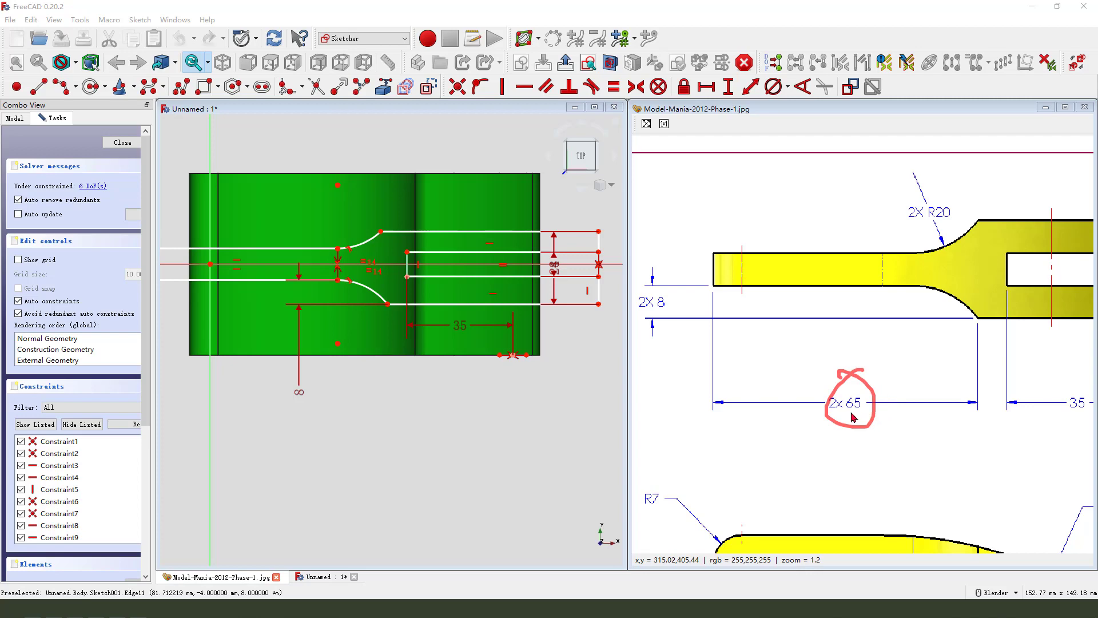
{"action": "key", "text": "Escape"}
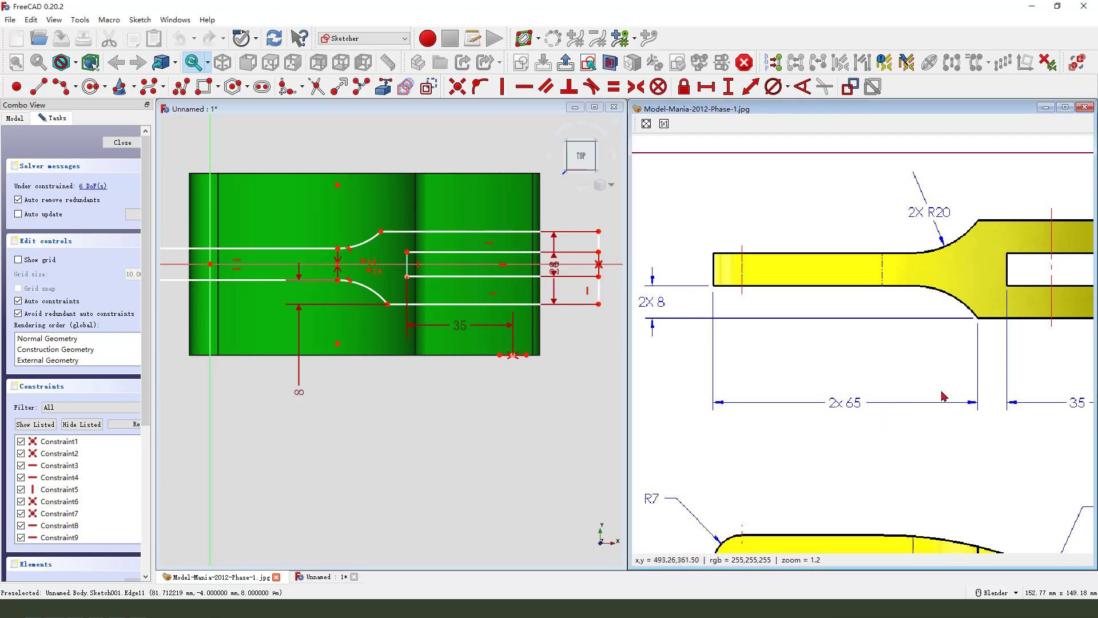
{"action": "scroll", "coordinate": [857, 398], "scroll_direction": "down", "scroll_amount": 2}
{"action": "scroll", "coordinate": [878, 422], "scroll_direction": "up", "scroll_amount": 2}
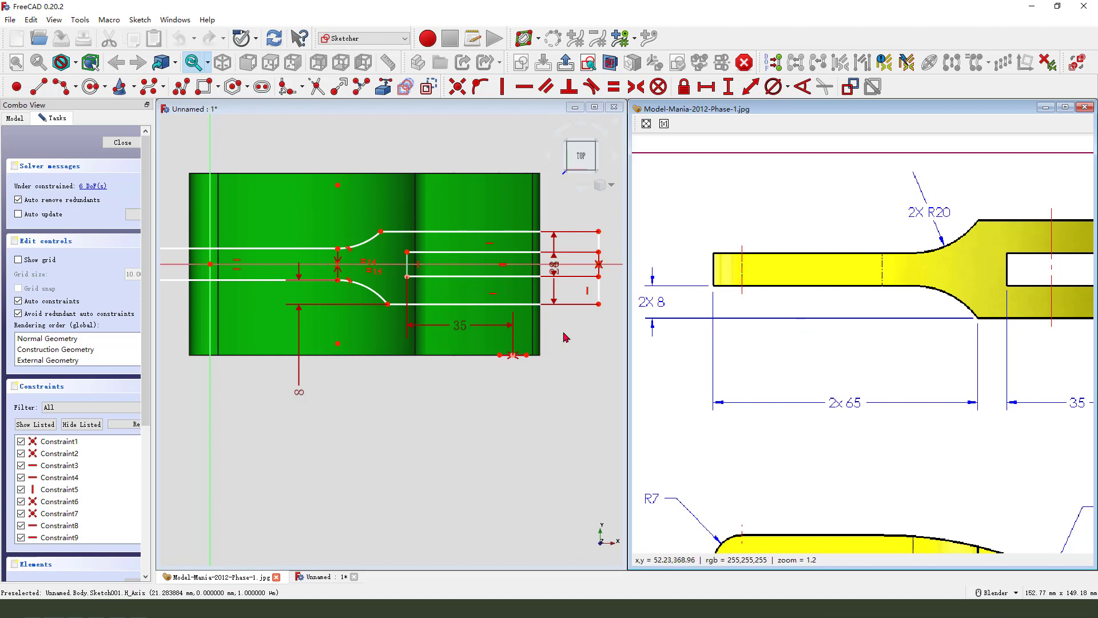
{"action": "scroll", "coordinate": [542, 342], "scroll_direction": "down", "scroll_amount": 1}
{"action": "left_click", "coordinate": [415, 311]}
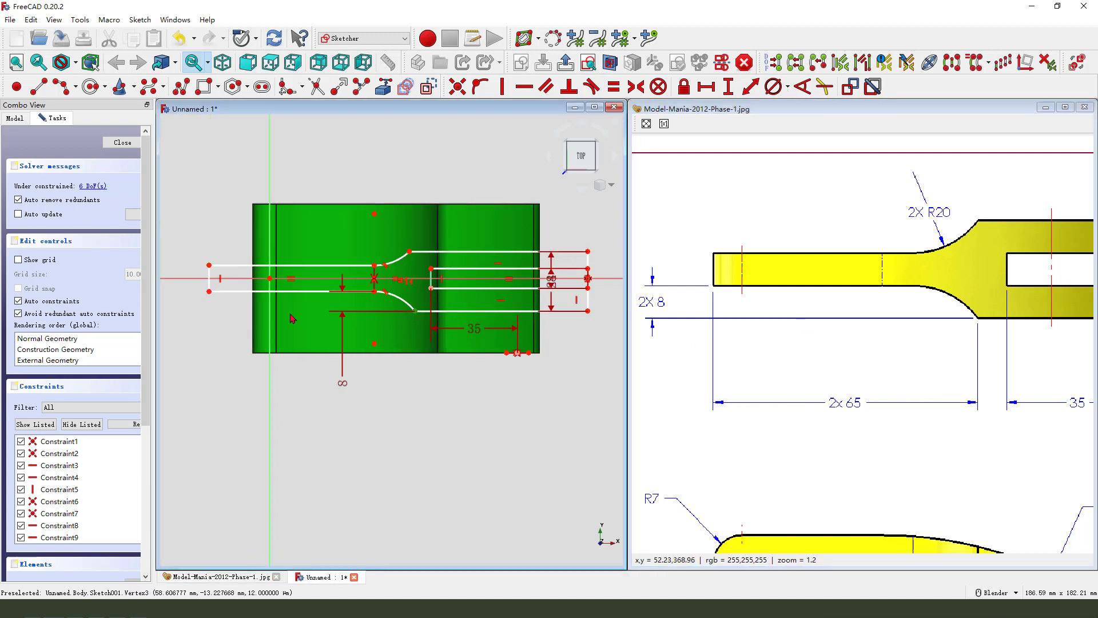
{"action": "left_click", "coordinate": [270, 279]}
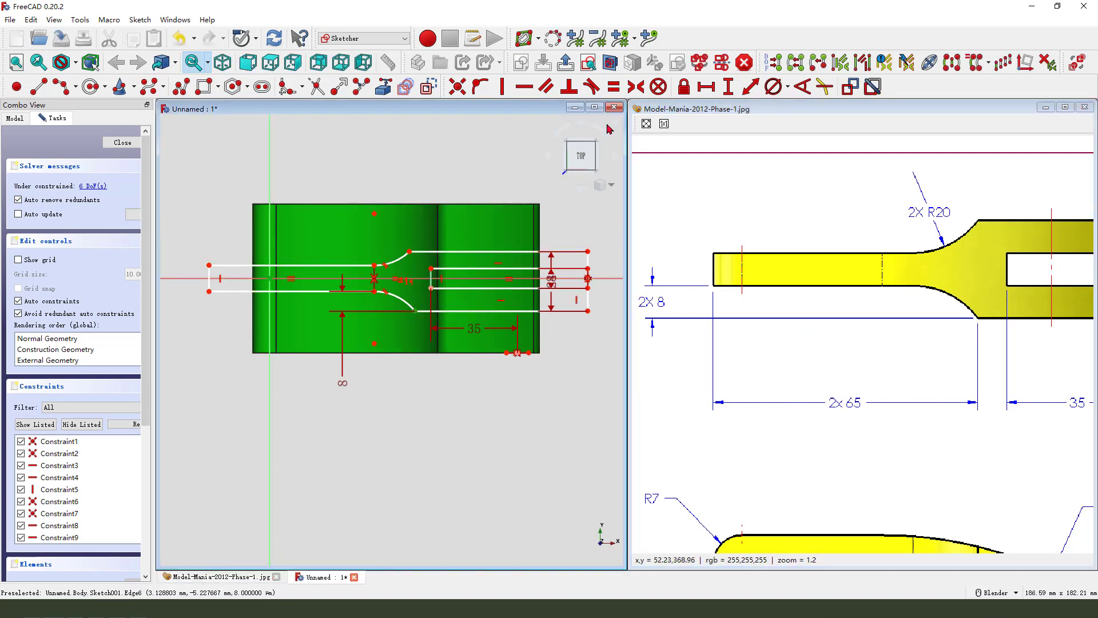
{"action": "left_click", "coordinate": [706, 86]}
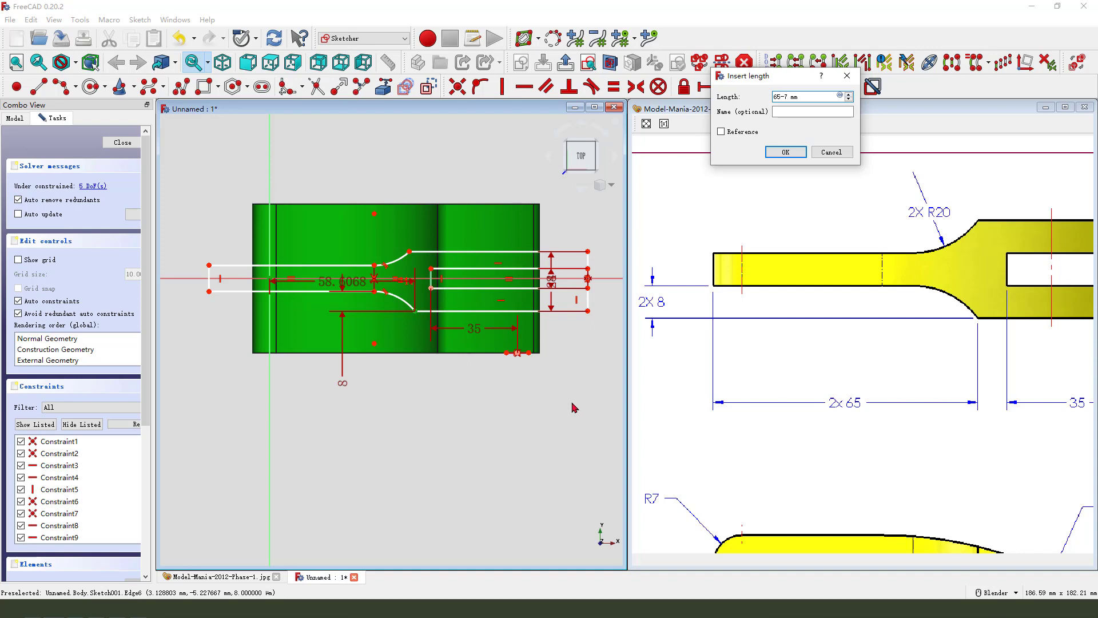
{"action": "key", "text": "Return"}
{"action": "left_click_drag", "start_coordinate": [347, 283], "coordinate": [341, 411]}
Examine the 65 mm length and the R7 end radius in the reference drawing
{"action": "scroll", "coordinate": [817, 469], "scroll_direction": "down", "scroll_amount": 3}
{"action": "scroll", "coordinate": [841, 464], "scroll_direction": "up", "scroll_amount": 3}
{"action": "middle_click_drag", "start_coordinate": [861, 482], "coordinate": [925, 378]}
{"action": "mouse_move", "coordinate": [921, 272]}
{"action": "left_mouse_down"}
{"action": "mouse_move", "coordinate": [915, 330]}
{"action": "mouse_move", "coordinate": [928, 282]}
{"action": "left_mouse_up"}
{"action": "left_click_drag", "start_coordinate": [890, 361], "coordinate": [816, 406]}
{"action": "left_click_drag", "start_coordinate": [702, 410], "coordinate": [749, 411]}
{"action": "key", "text": "Escape"}
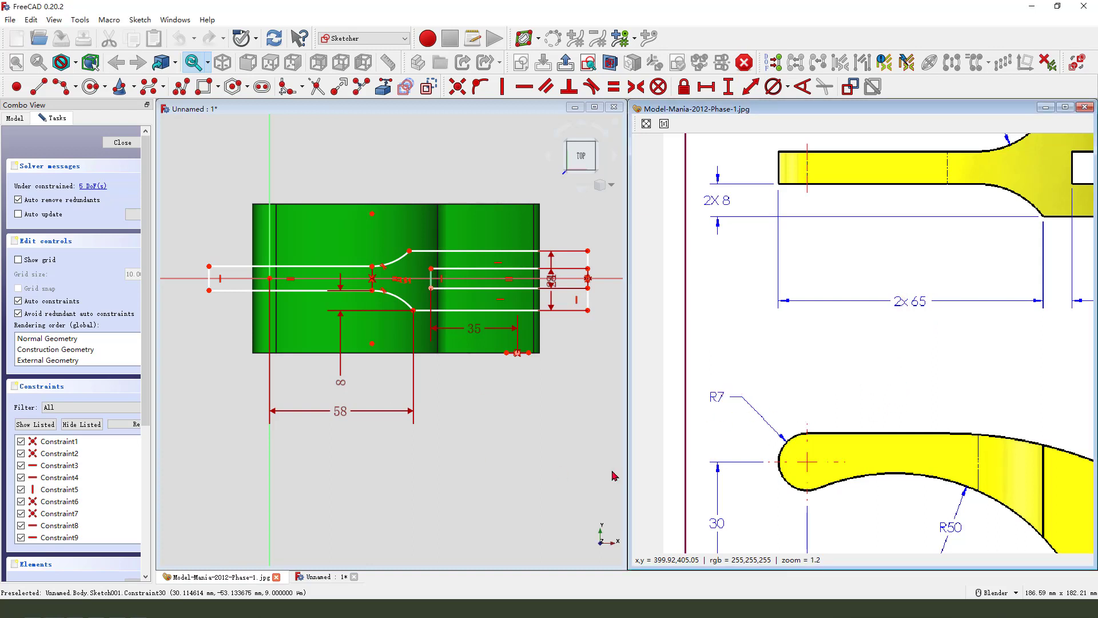
Dimension the horizontal length of the arm's straight edge, keeping the offered value, and move its label above the profile
{"action": "left_click", "coordinate": [223, 290]}
{"action": "left_click", "coordinate": [705, 91]}
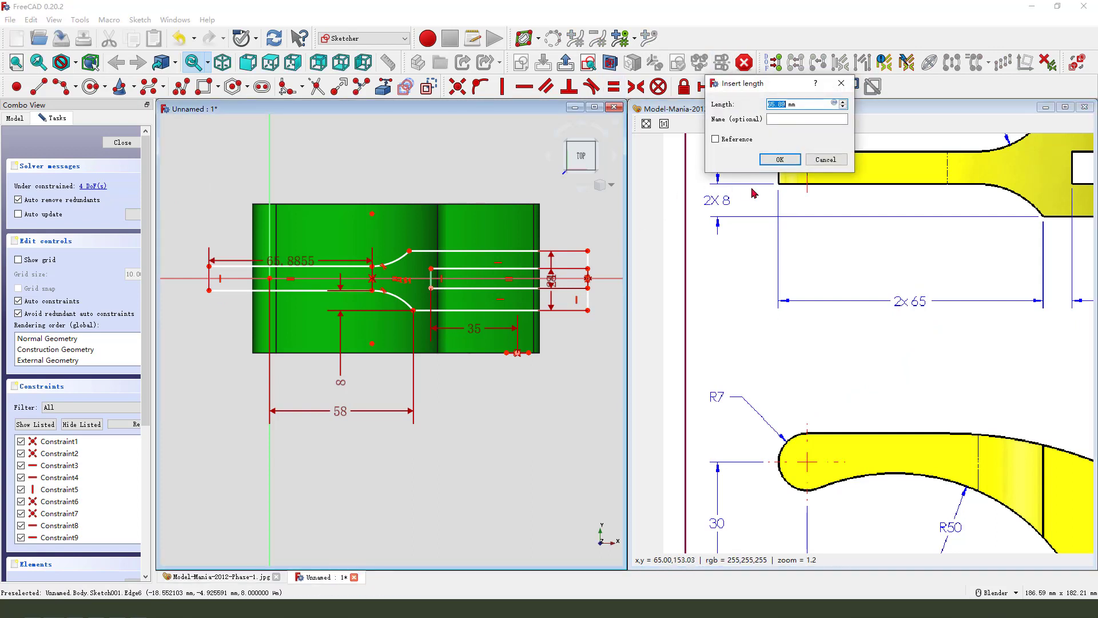
{"action": "left_click", "coordinate": [775, 158]}
{"action": "left_click_drag", "start_coordinate": [278, 268], "coordinate": [284, 150]}
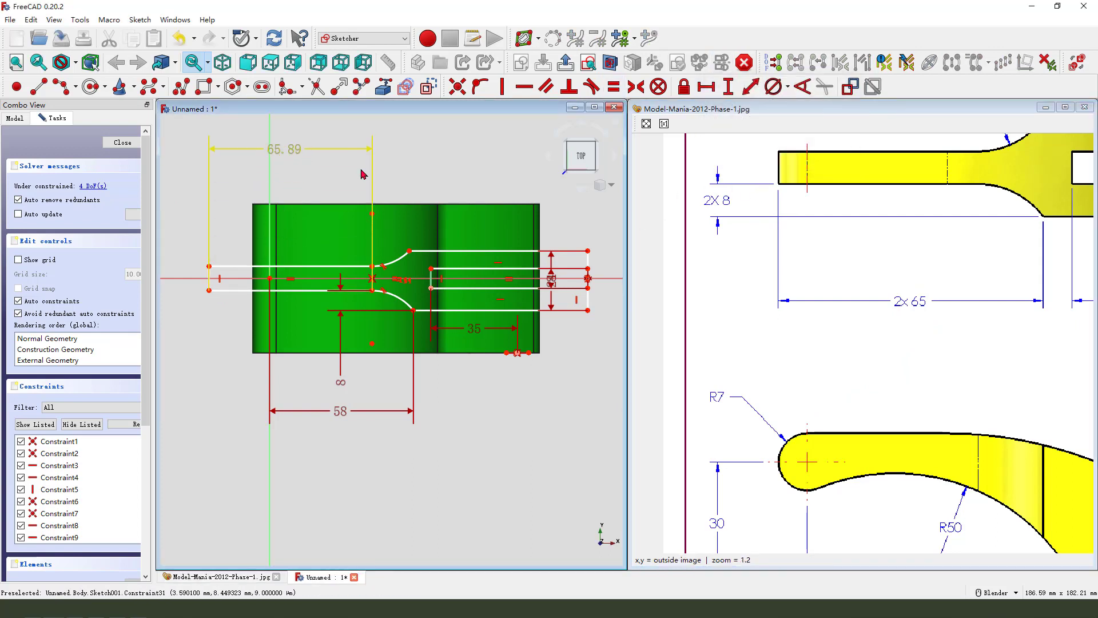
Constrain the arm's end line to a height of 8 mm and move its dimension label below the arm
{"action": "scroll", "coordinate": [883, 271], "scroll_direction": "down", "scroll_amount": 3}
{"action": "scroll", "coordinate": [884, 271], "scroll_direction": "up", "scroll_amount": 2}
{"action": "scroll", "coordinate": [743, 272], "scroll_direction": "down", "scroll_amount": 2}
{"action": "scroll", "coordinate": [948, 268], "scroll_direction": "up", "scroll_amount": 2}
{"action": "scroll", "coordinate": [788, 284], "scroll_direction": "down", "scroll_amount": 2}
{"action": "left_click_drag", "start_coordinate": [788, 284], "coordinate": [645, 290]}
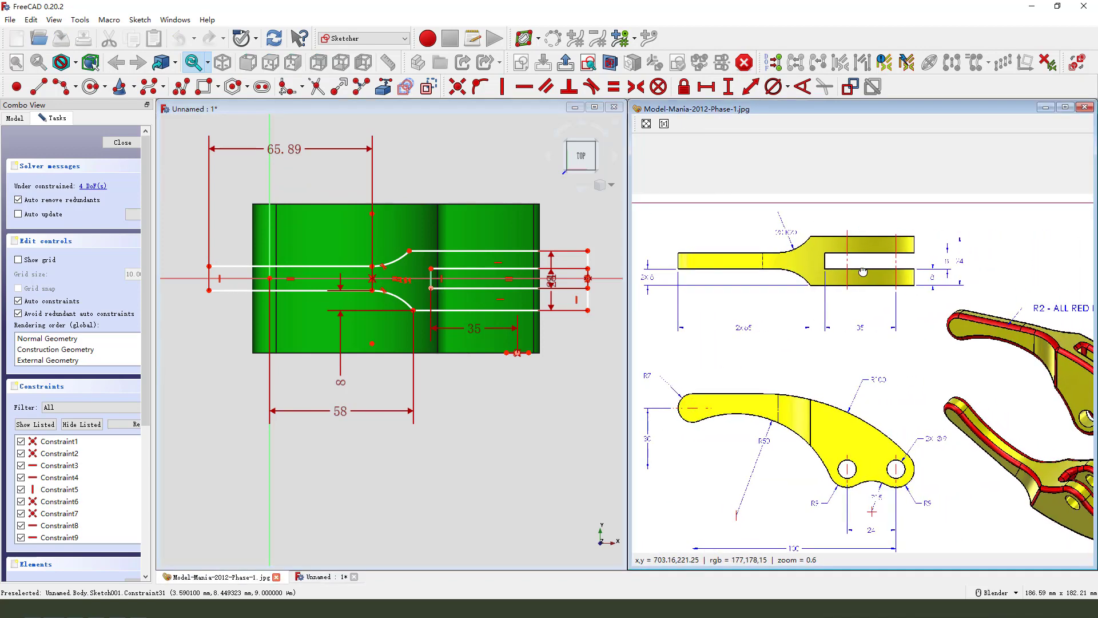
{"action": "left_click", "coordinate": [209, 276]}
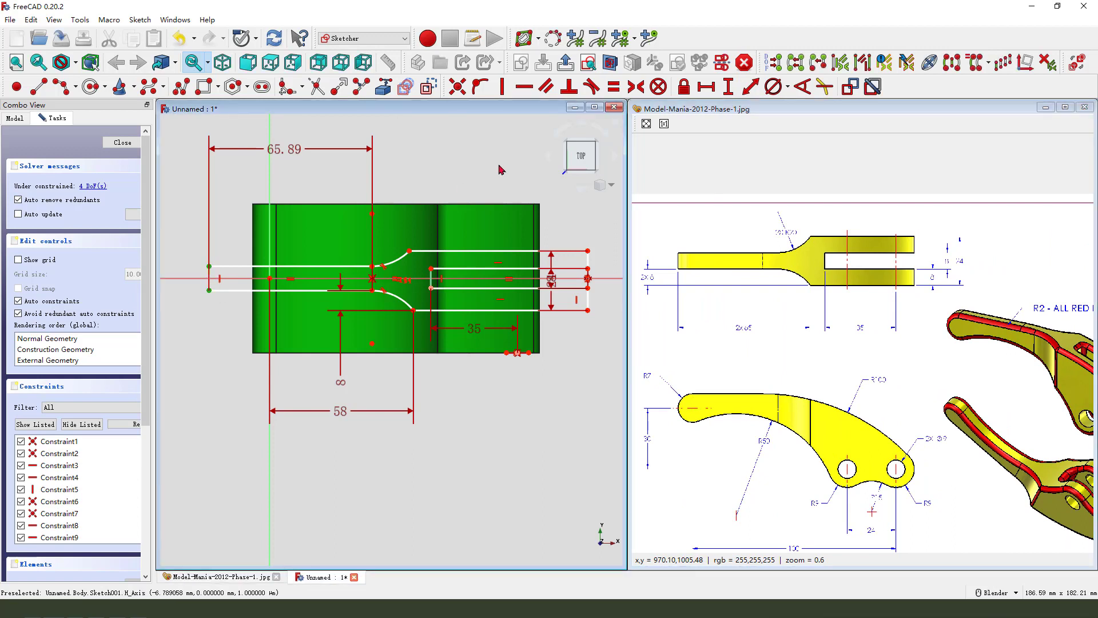
{"action": "left_click", "coordinate": [739, 89]}
{"action": "type", "text": "8"}
{"action": "key", "text": "Return"}
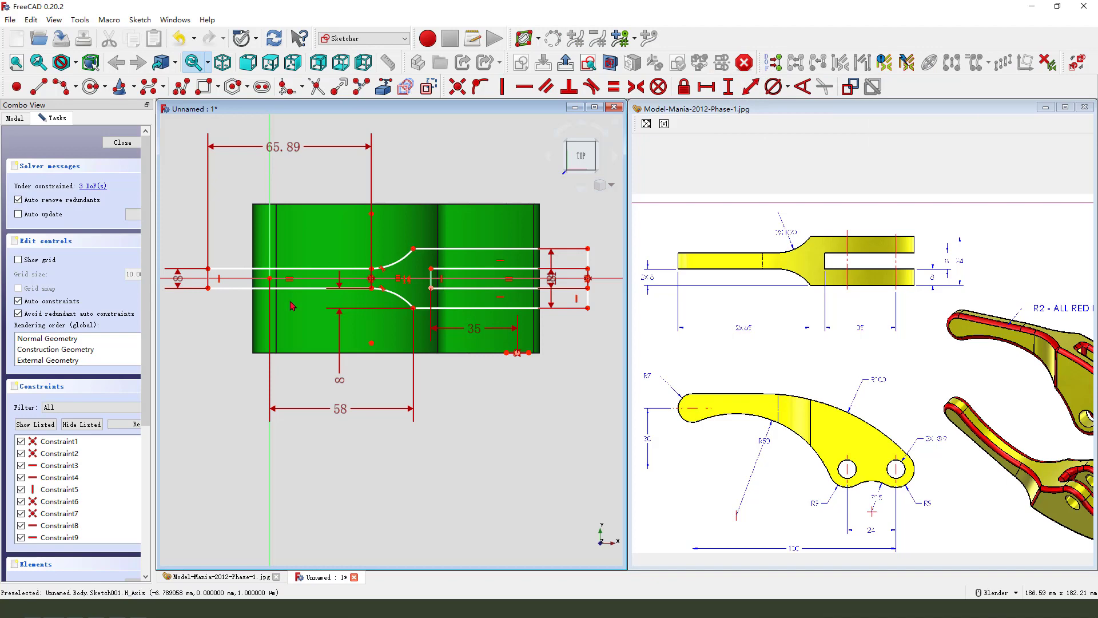
{"action": "left_click_drag", "start_coordinate": [177, 291], "coordinate": [177, 336]}
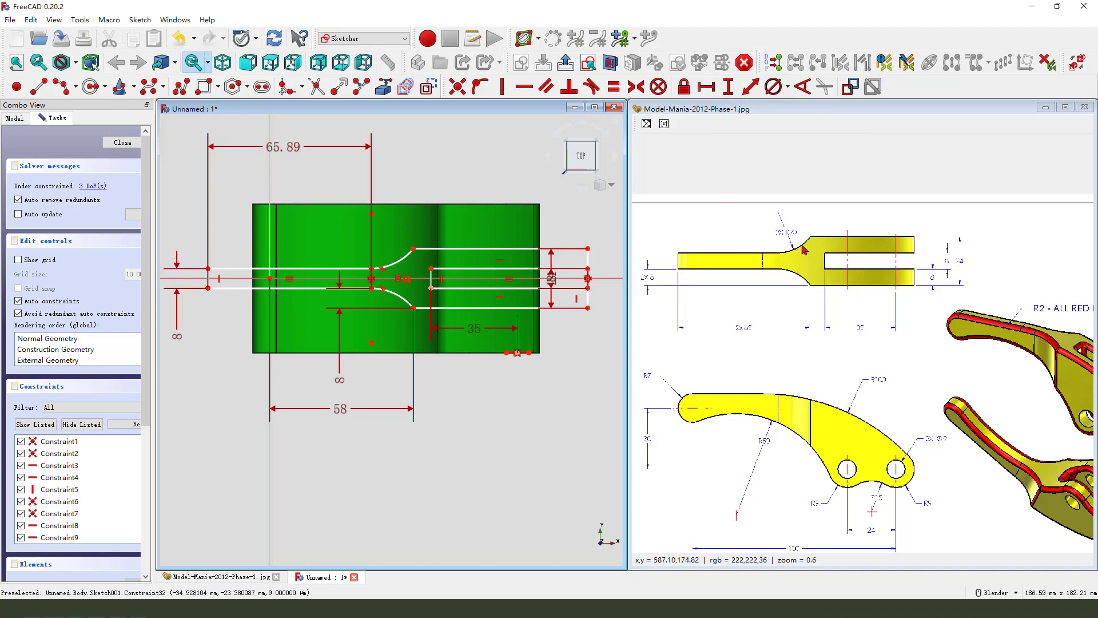
Constrain the upper transition arc between the arm and the fork to the 20 mm radius given in the reference drawing
{"action": "scroll", "coordinate": [780, 241], "scroll_direction": "up", "scroll_amount": 3}
{"action": "middle_click_drag", "start_coordinate": [803, 296], "coordinate": [853, 459]}
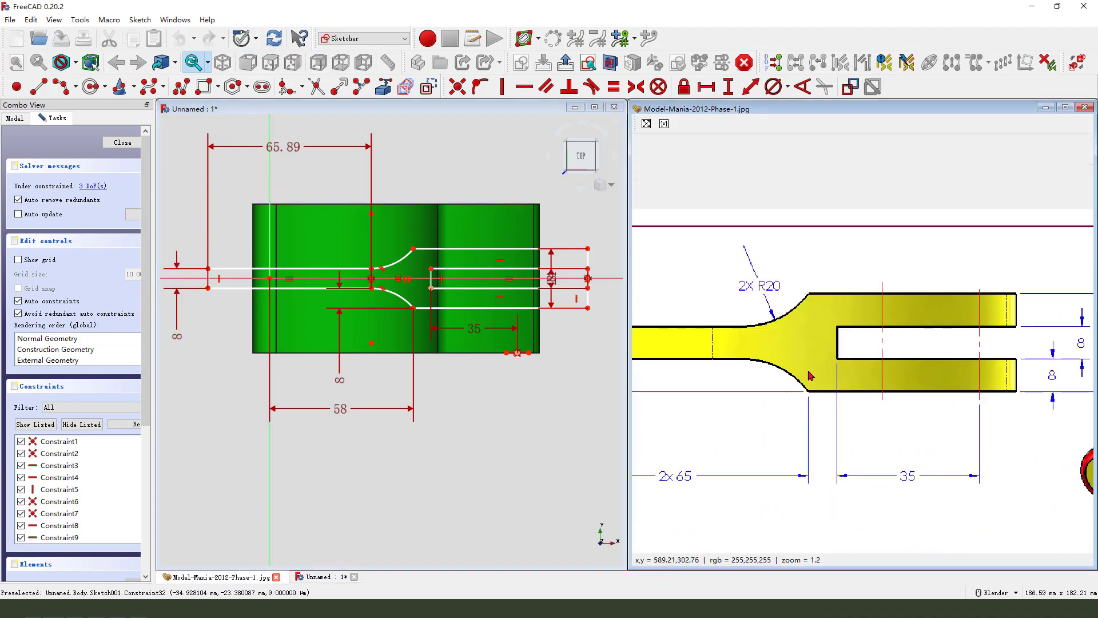
{"action": "scroll", "coordinate": [754, 291], "scroll_direction": "up", "scroll_amount": 1}
{"action": "middle_click_drag", "start_coordinate": [738, 293], "coordinate": [887, 370]}
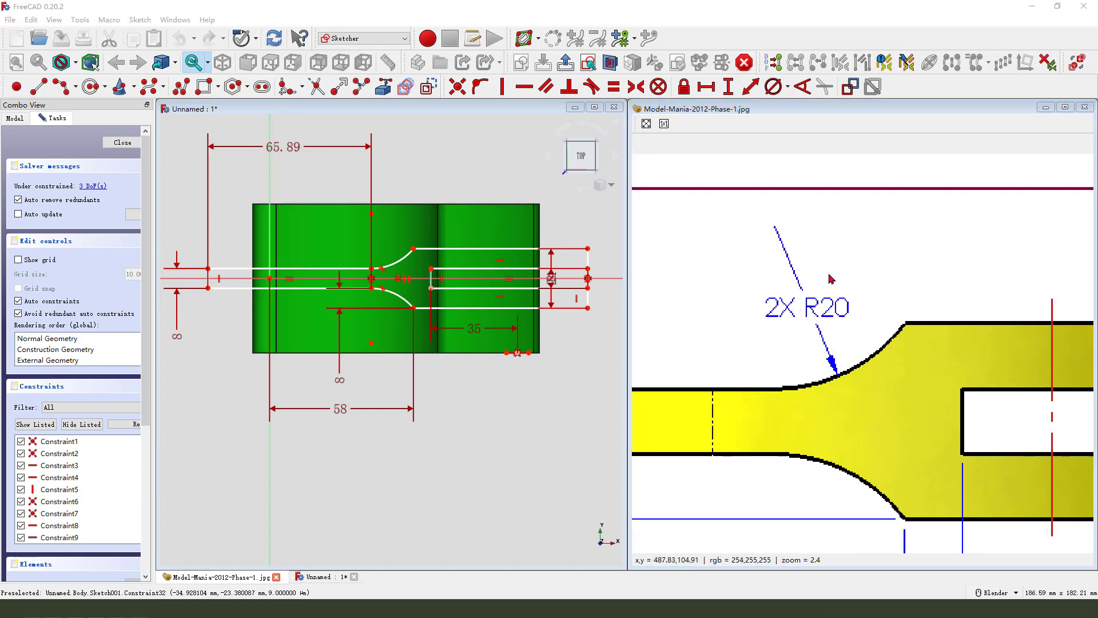
{"action": "left_click", "coordinate": [402, 264]}
{"action": "left_click", "coordinate": [788, 87]}
{"action": "left_click", "coordinate": [787, 106]}
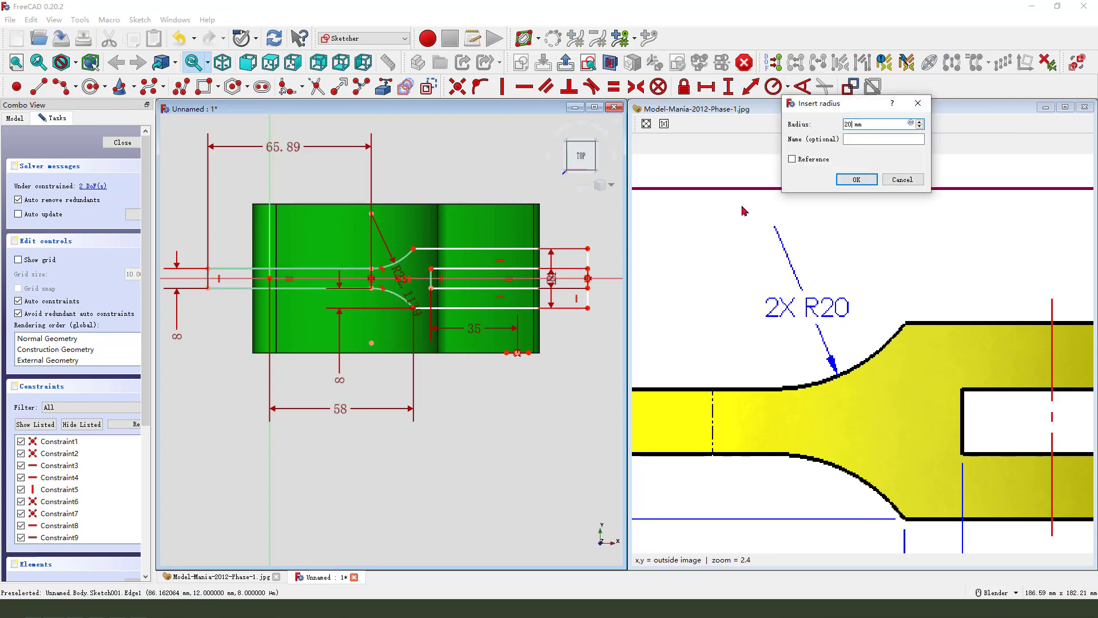
{"action": "type", "text": "20"}
{"action": "key", "text": "Return"}
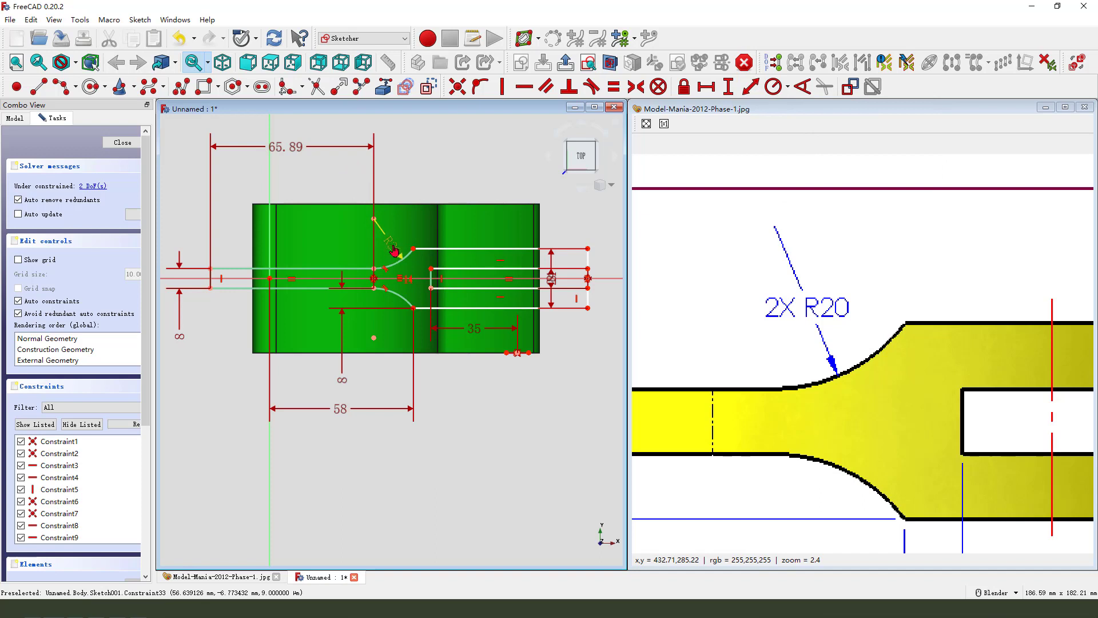
Dimension the horizontal length of the fork's lower outer edge, keeping the offered value, and move its label below the profile
{"action": "scroll", "coordinate": [280, 213], "scroll_direction": "down", "scroll_amount": 1}
{"action": "scroll", "coordinate": [482, 285], "scroll_direction": "up", "scroll_amount": 1}
{"action": "scroll", "coordinate": [520, 252], "scroll_direction": "up", "scroll_amount": 1}
{"action": "scroll", "coordinate": [520, 252], "scroll_direction": "down", "scroll_amount": 1}
{"action": "left_click", "coordinate": [523, 294]}
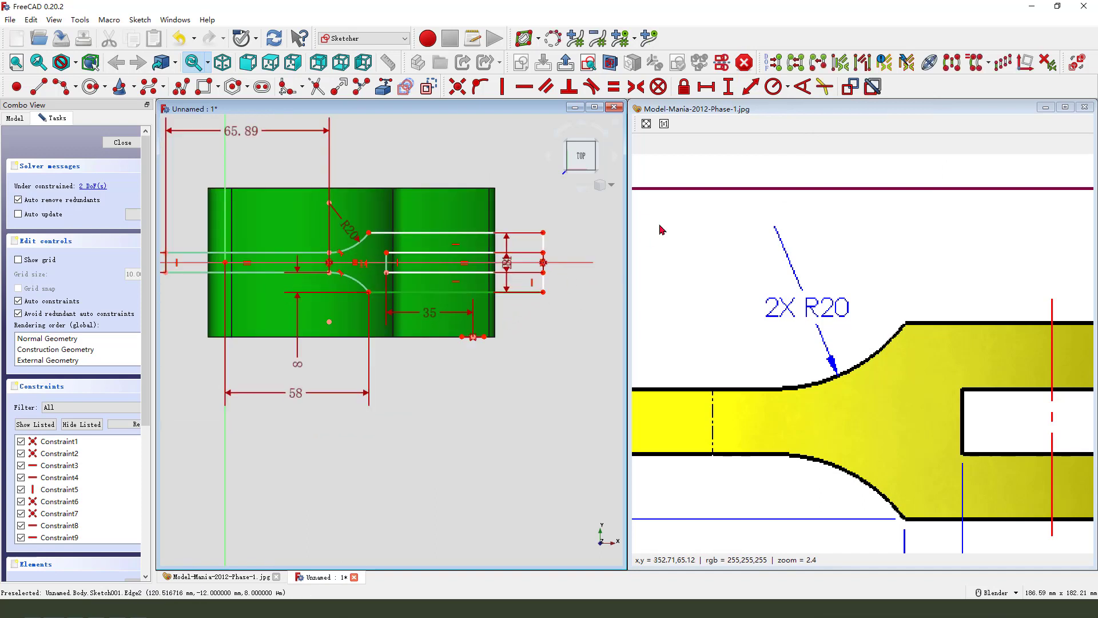
{"action": "left_click", "coordinate": [706, 86]}
{"action": "left_click", "coordinate": [789, 157]}
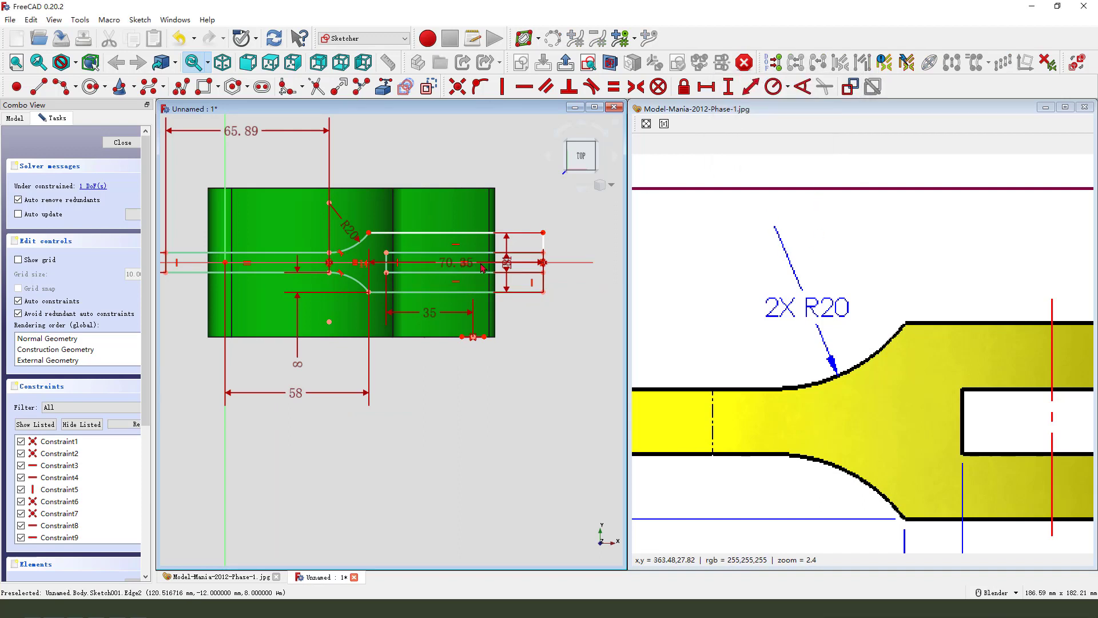
{"action": "left_click_drag", "start_coordinate": [456, 266], "coordinate": [462, 414]}
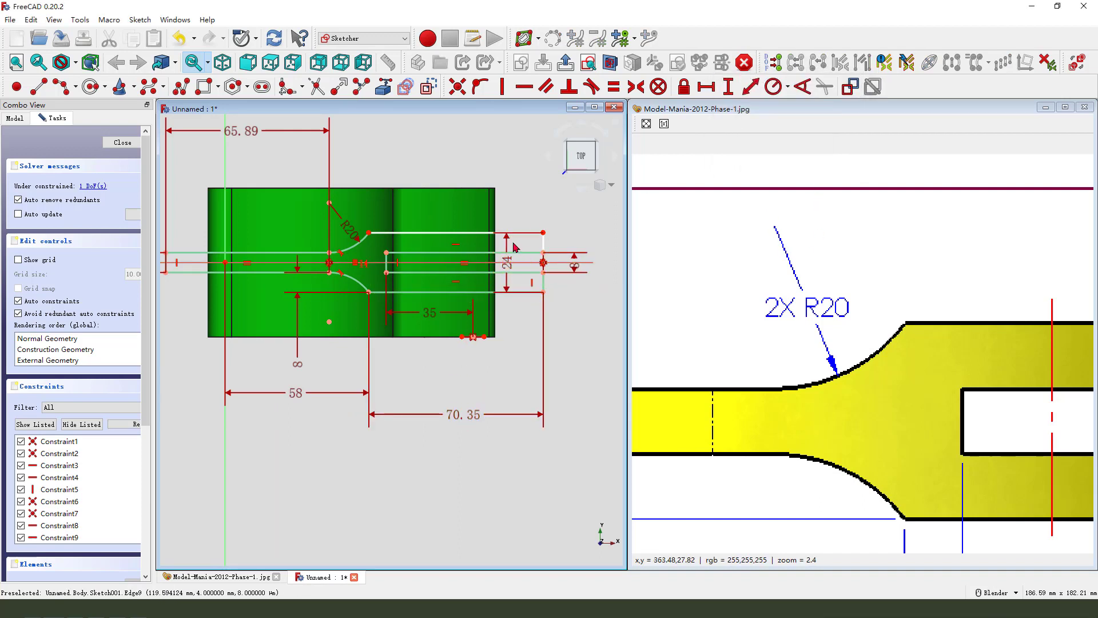
Move the fork's height dimension label clear of the profile and constrain the upper fork end line to be vertical
{"action": "left_click_drag", "start_coordinate": [507, 245], "coordinate": [606, 246]}
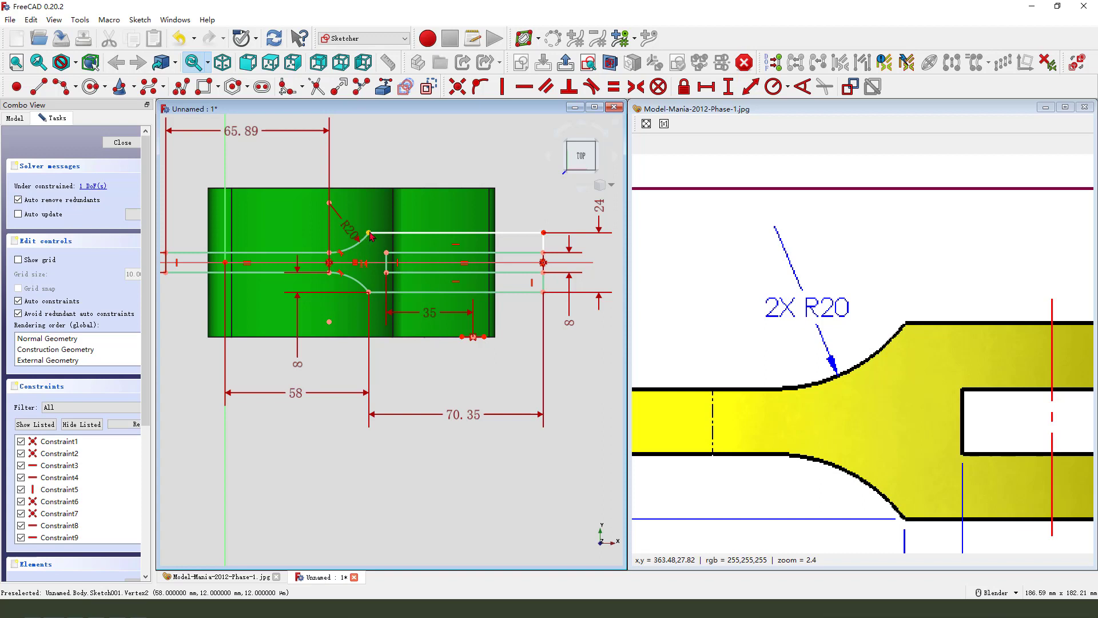
{"action": "left_click_drag", "start_coordinate": [409, 237], "coordinate": [559, 250]}
{"action": "left_click", "coordinate": [553, 242]}
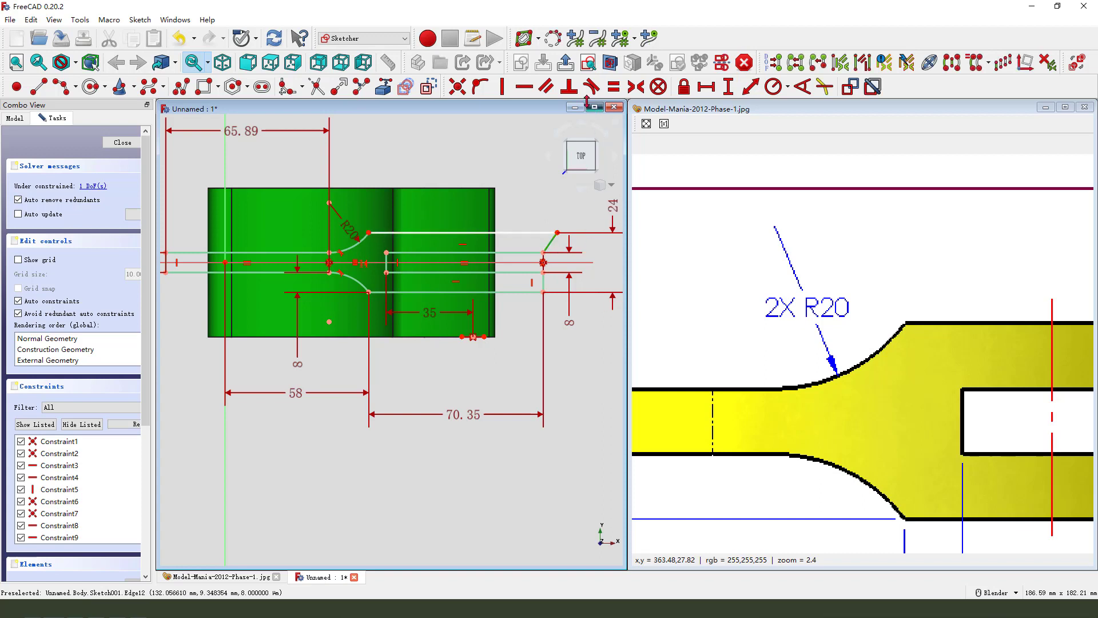
{"action": "left_click", "coordinate": [503, 87]}
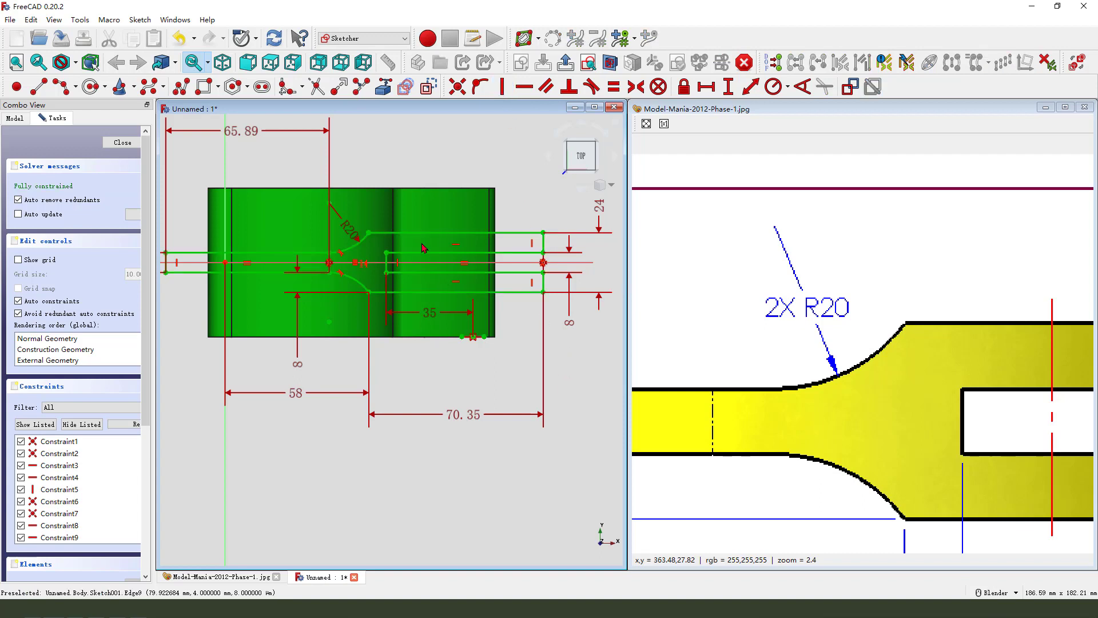
Draw a circle of about 170 mm radius around the whole profile, centred on the horizontal axis, and constrain its radius at the offered value
{"action": "scroll", "coordinate": [423, 247], "scroll_direction": "down", "scroll_amount": 1}
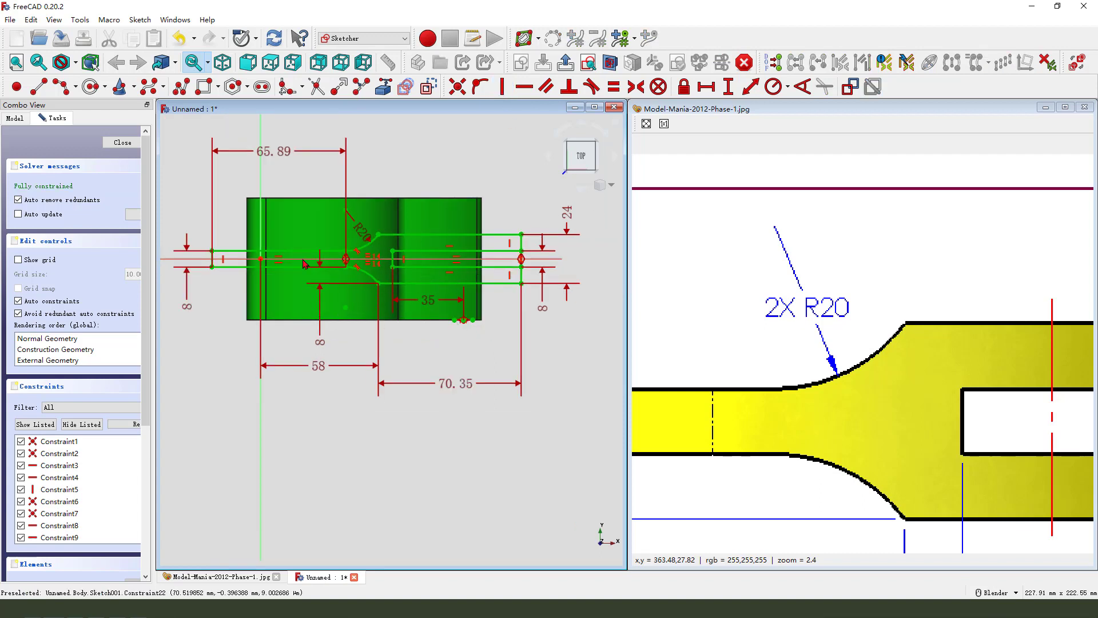
{"action": "left_click", "coordinate": [91, 86]}
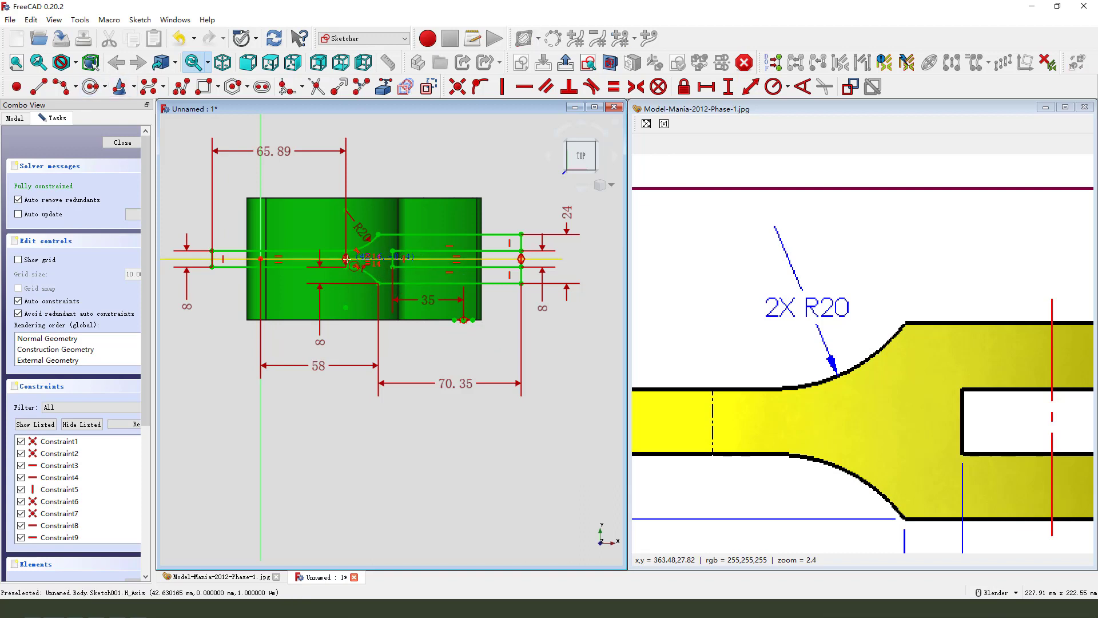
{"action": "scroll", "coordinate": [360, 259], "scroll_direction": "down", "scroll_amount": 2}
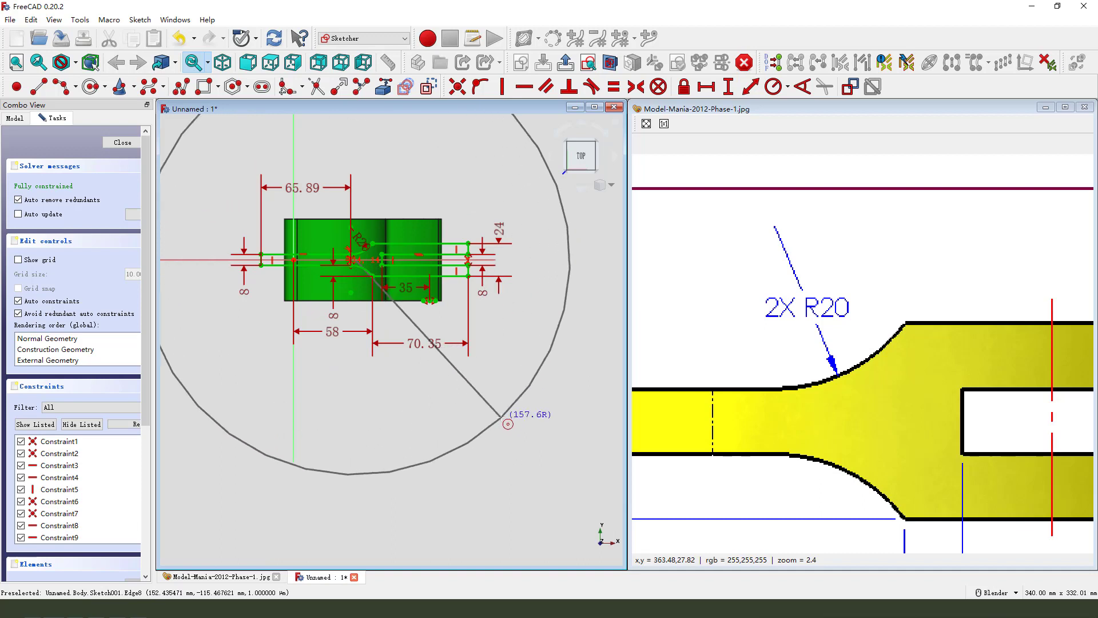
{"action": "left_click", "coordinate": [509, 429]}
{"action": "scroll", "coordinate": [431, 373], "scroll_direction": "down", "scroll_amount": 2}
{"action": "left_click", "coordinate": [528, 254]}
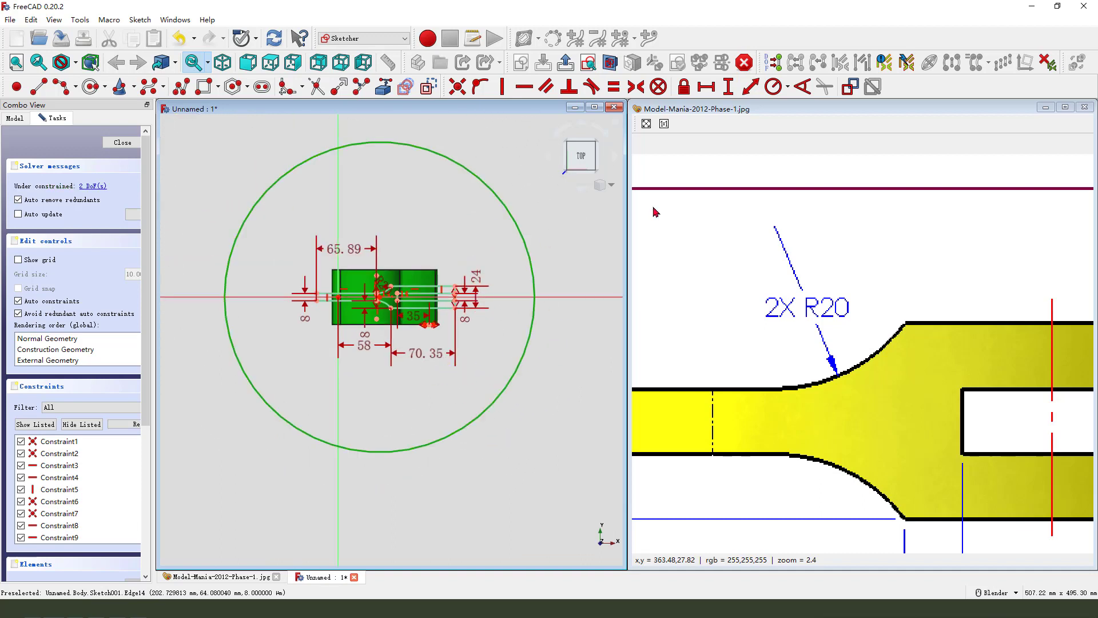
{"action": "left_click", "coordinate": [772, 86]}
{"action": "left_click", "coordinate": [850, 155]}
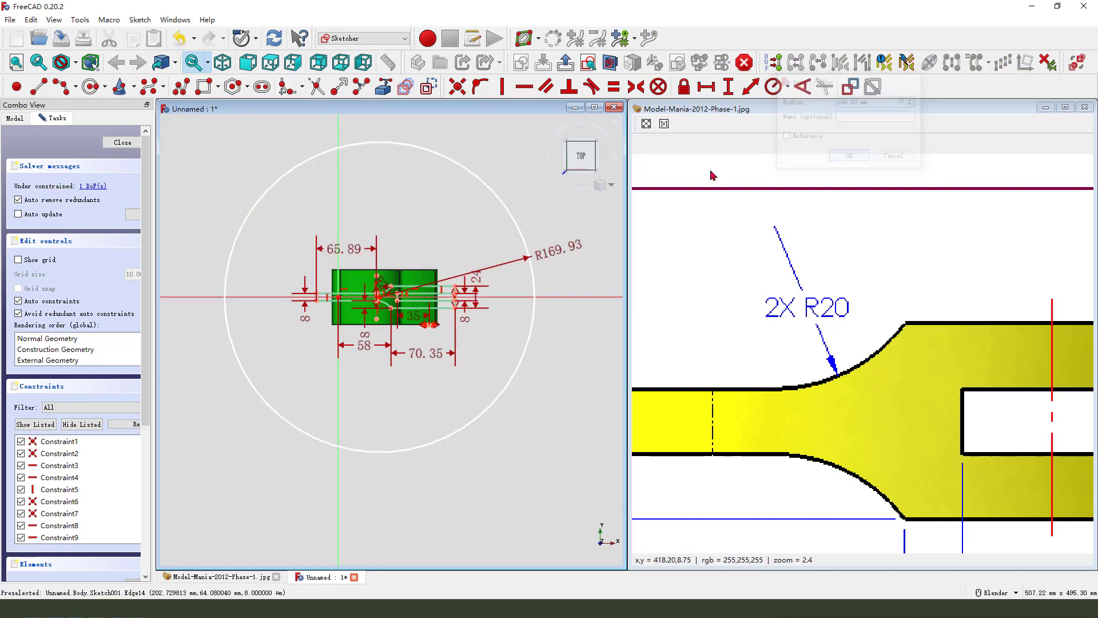
Constrain the large circle's centre to align vertically with the start of the transition arc
{"action": "scroll", "coordinate": [409, 280], "scroll_direction": "up", "scroll_amount": 3}
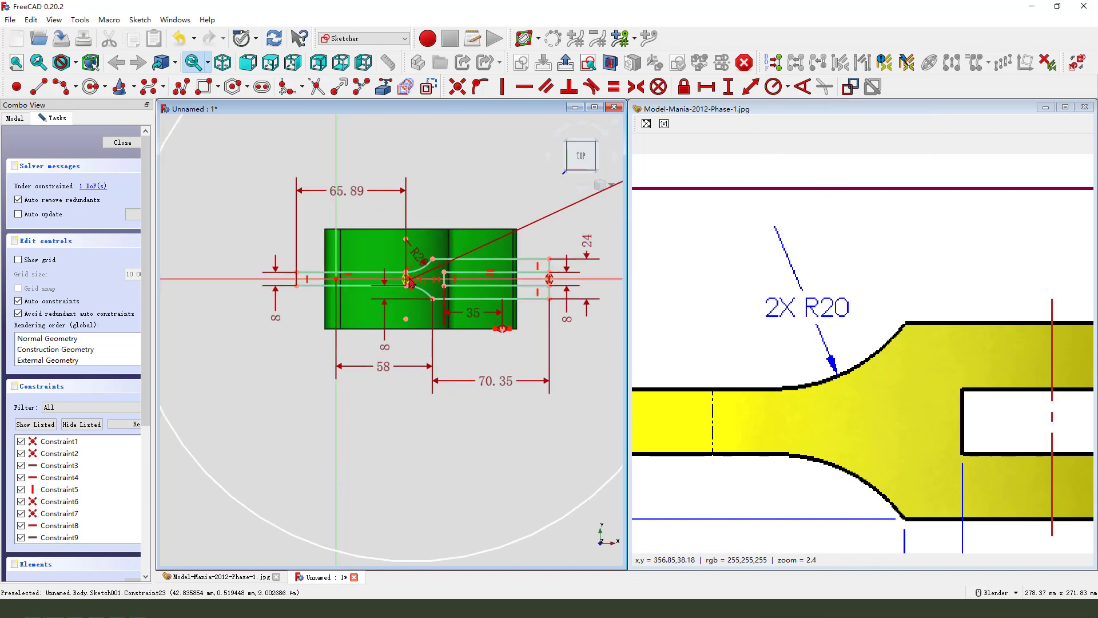
{"action": "left_click", "coordinate": [410, 281]}
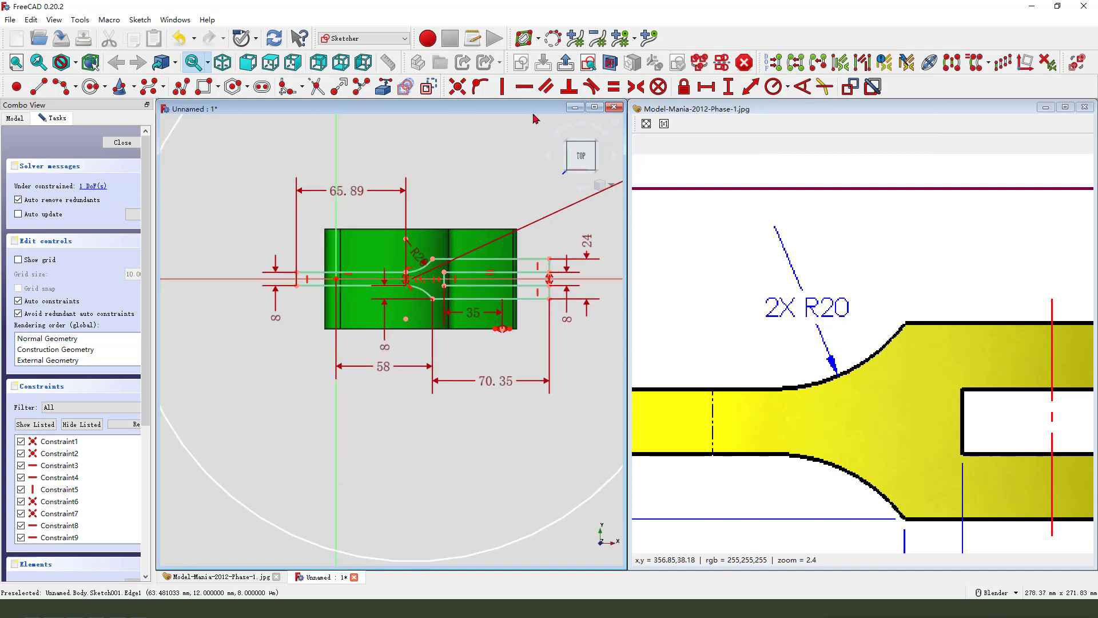
{"action": "left_click", "coordinate": [502, 87]}
{"action": "scroll", "coordinate": [352, 319], "scroll_direction": "down", "scroll_amount": 3}
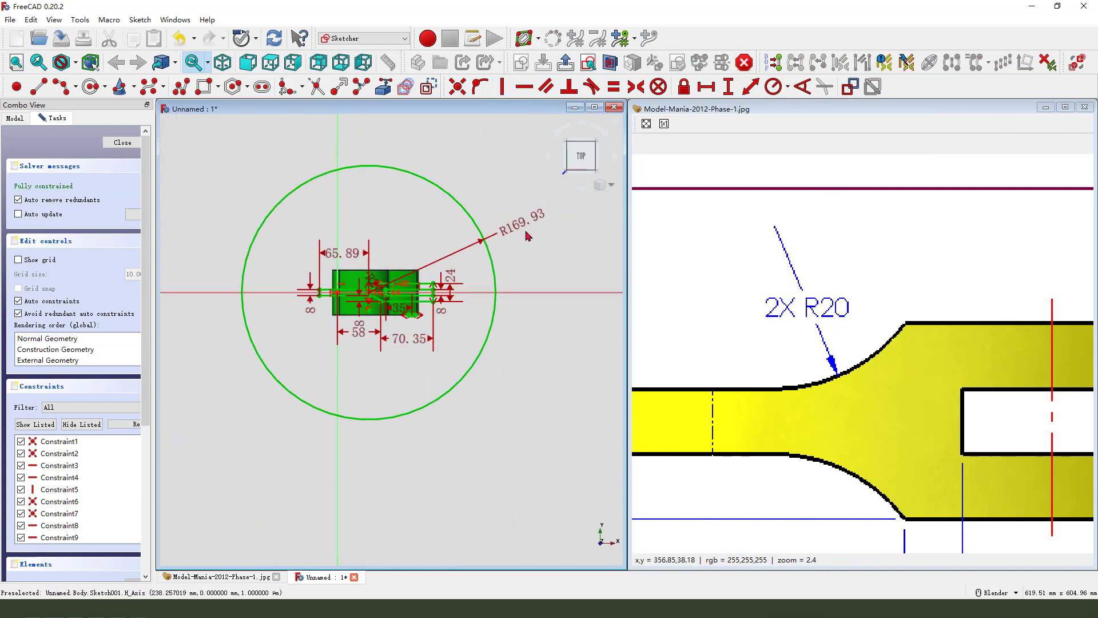
{"action": "scroll", "coordinate": [458, 228], "scroll_direction": "up", "scroll_amount": 3}
{"action": "scroll", "coordinate": [456, 263], "scroll_direction": "down", "scroll_amount": 1}
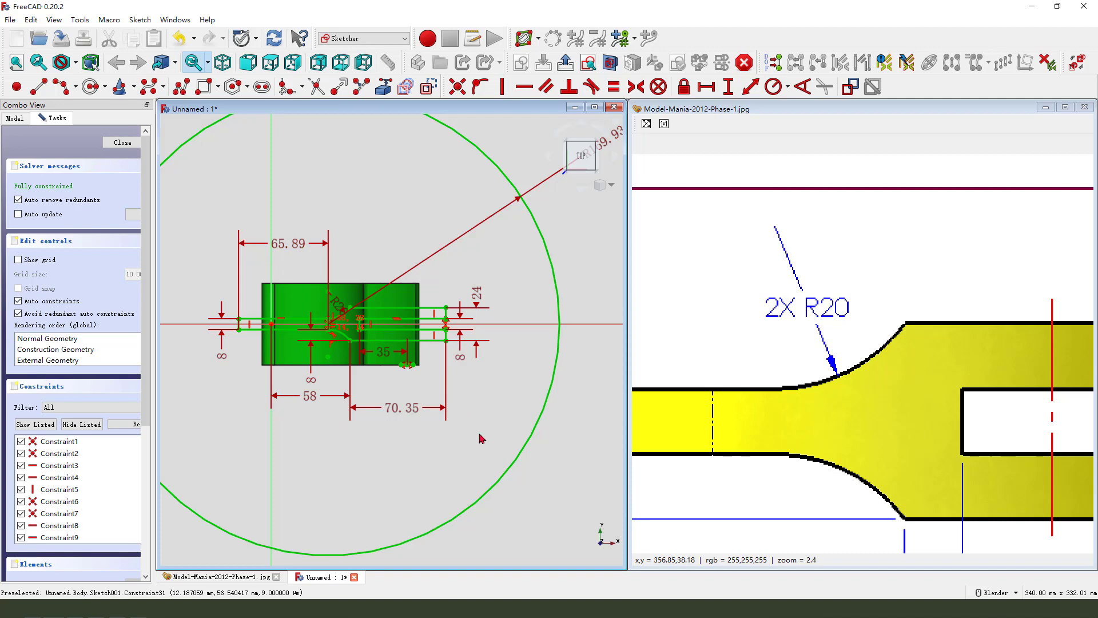
Close the sketch and cut it from the body with a Through all pocket that is symmetric to the sketch plane
{"action": "left_click", "coordinate": [565, 63]}
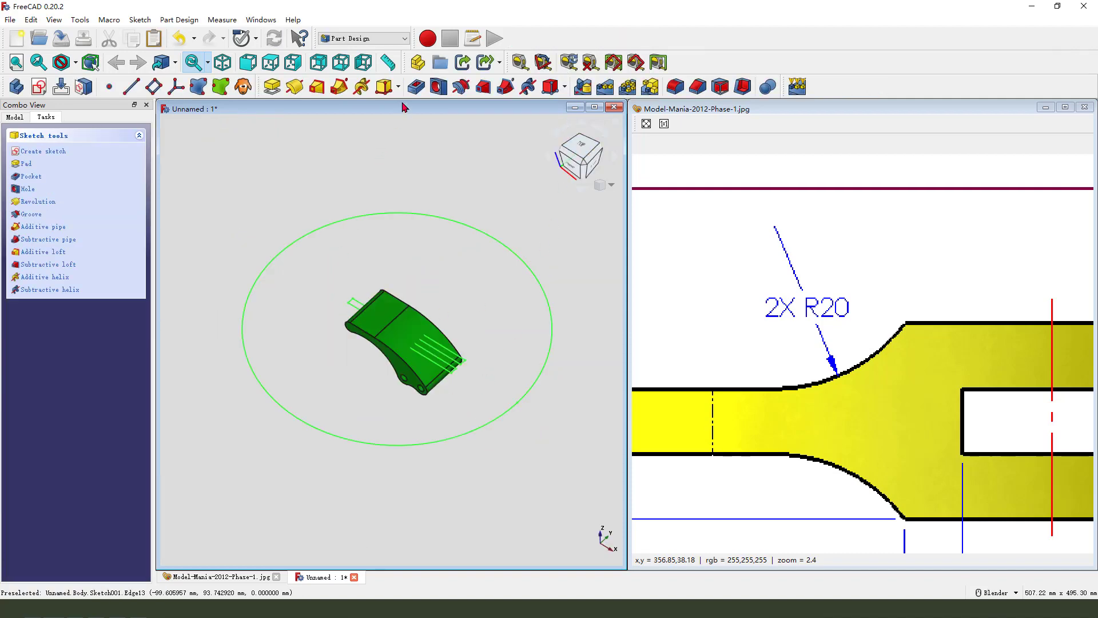
{"action": "left_click", "coordinate": [416, 86]}
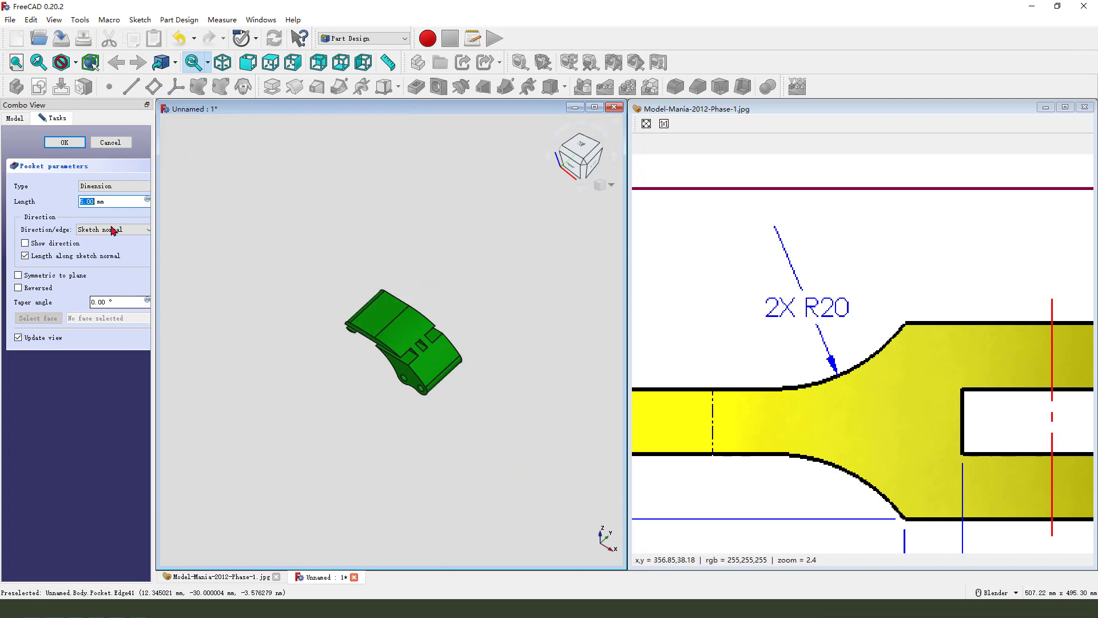
{"action": "left_click", "coordinate": [104, 188]}
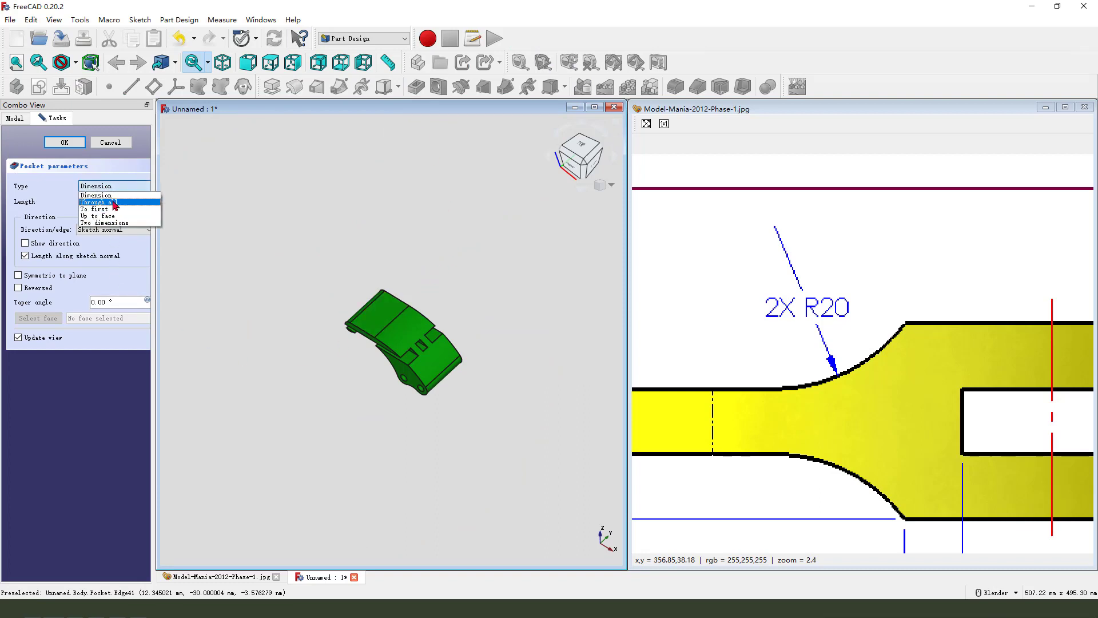
{"action": "left_click", "coordinate": [117, 197]}
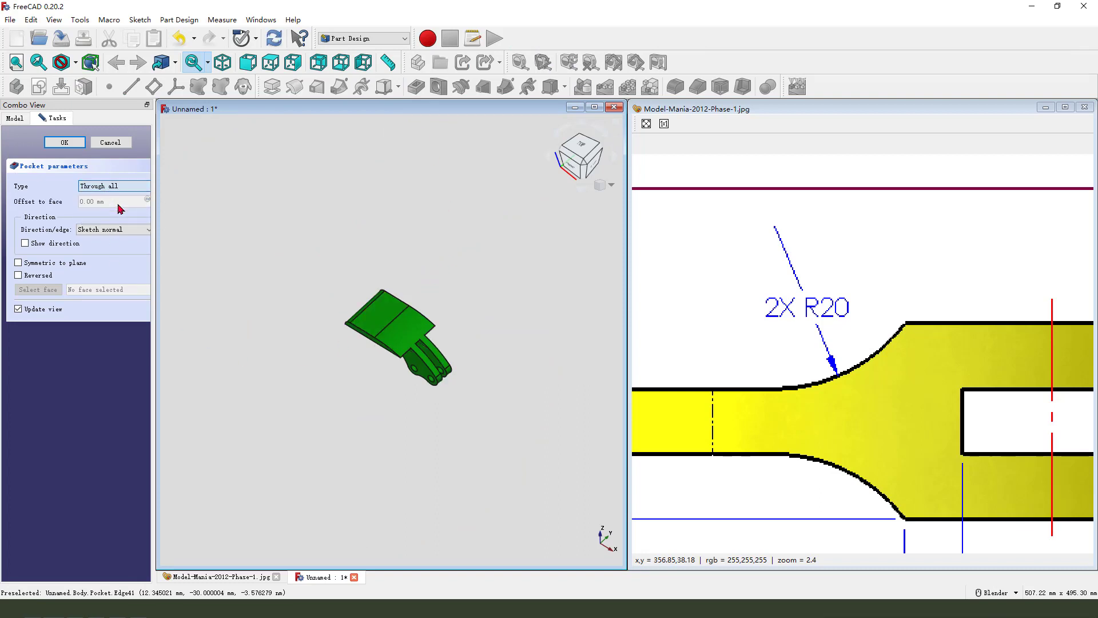
{"action": "left_click", "coordinate": [18, 263]}
{"action": "scroll", "coordinate": [431, 356], "scroll_direction": "up", "scroll_amount": 4}
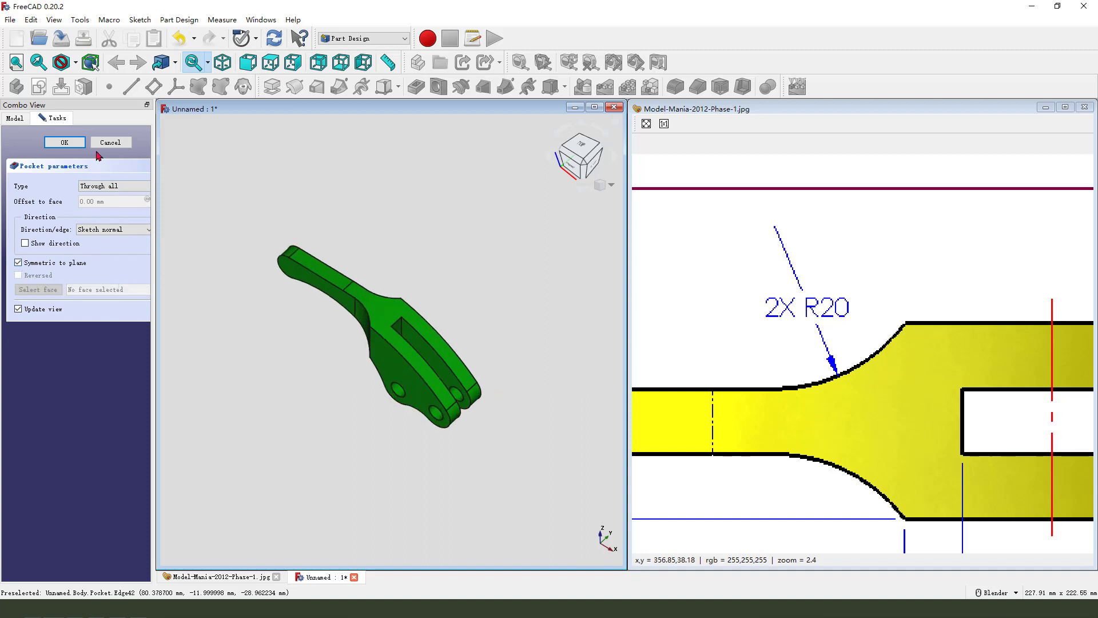
{"action": "left_click", "coordinate": [65, 142]}
Examine the red fillet callout and the edges marked in red on the reference drawing's isometric view
{"action": "scroll", "coordinate": [913, 383], "scroll_direction": "down", "scroll_amount": 4}
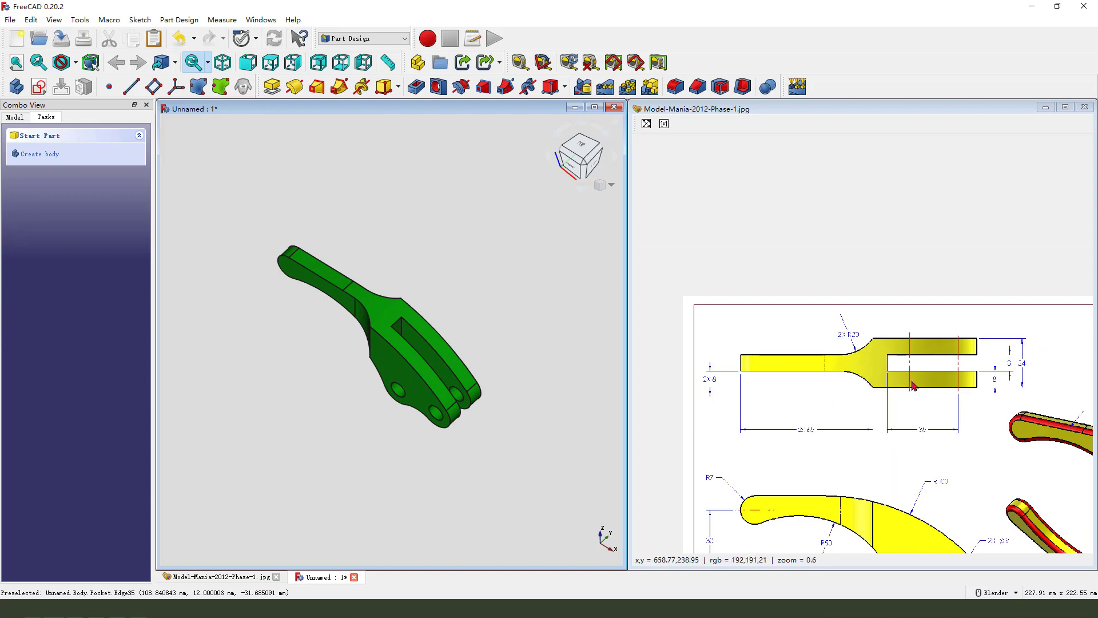
{"action": "middle_click_drag", "start_coordinate": [936, 456], "coordinate": [786, 343]}
{"action": "scroll", "coordinate": [786, 343], "scroll_direction": "up", "scroll_amount": 1}
{"action": "scroll", "coordinate": [756, 295], "scroll_direction": "down", "scroll_amount": 2}
{"action": "scroll", "coordinate": [858, 298], "scroll_direction": "up", "scroll_amount": 2}
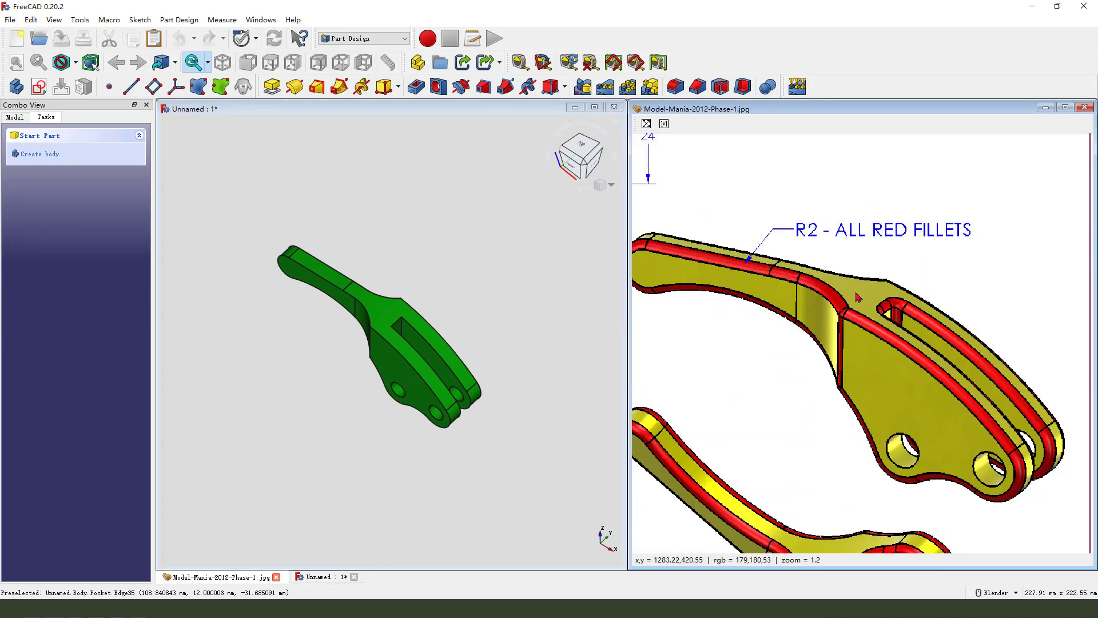
{"action": "mouse_move", "coordinate": [764, 255]}
{"action": "left_mouse_down"}
{"action": "mouse_move", "coordinate": [988, 221]}
{"action": "mouse_move", "coordinate": [732, 242]}
{"action": "left_mouse_up"}
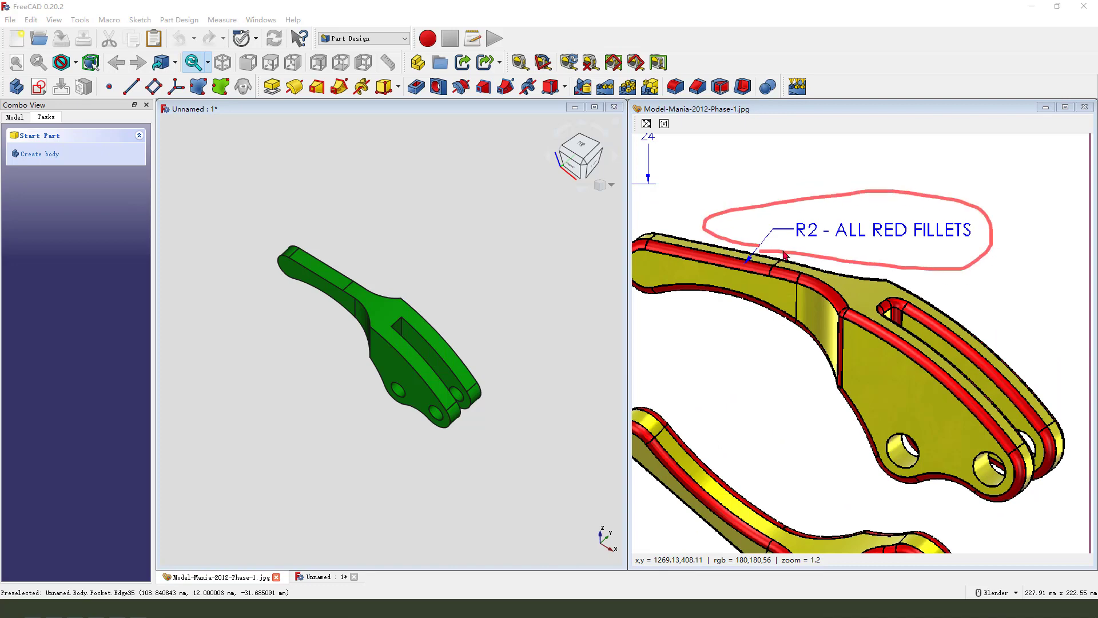
{"action": "key", "text": "Escape"}
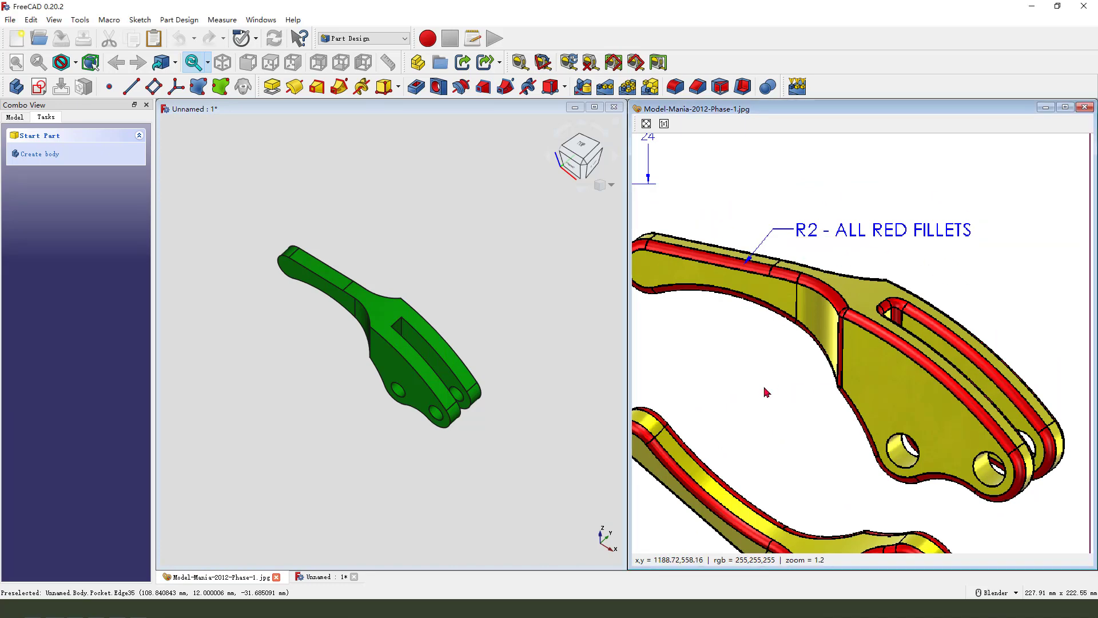
{"action": "middle_click_drag", "start_coordinate": [462, 362], "coordinate": [451, 354]}
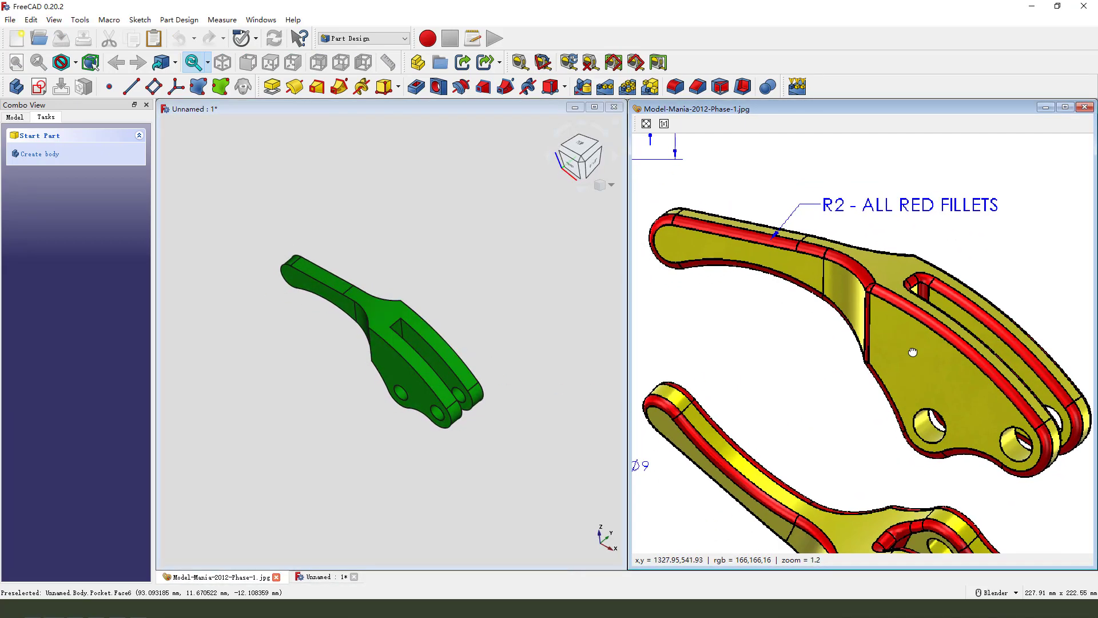
Fillet the two inner corner edges at the closed end of the fork slot with a 2 mm radius
{"action": "scroll", "coordinate": [416, 314], "scroll_direction": "up", "scroll_amount": 4}
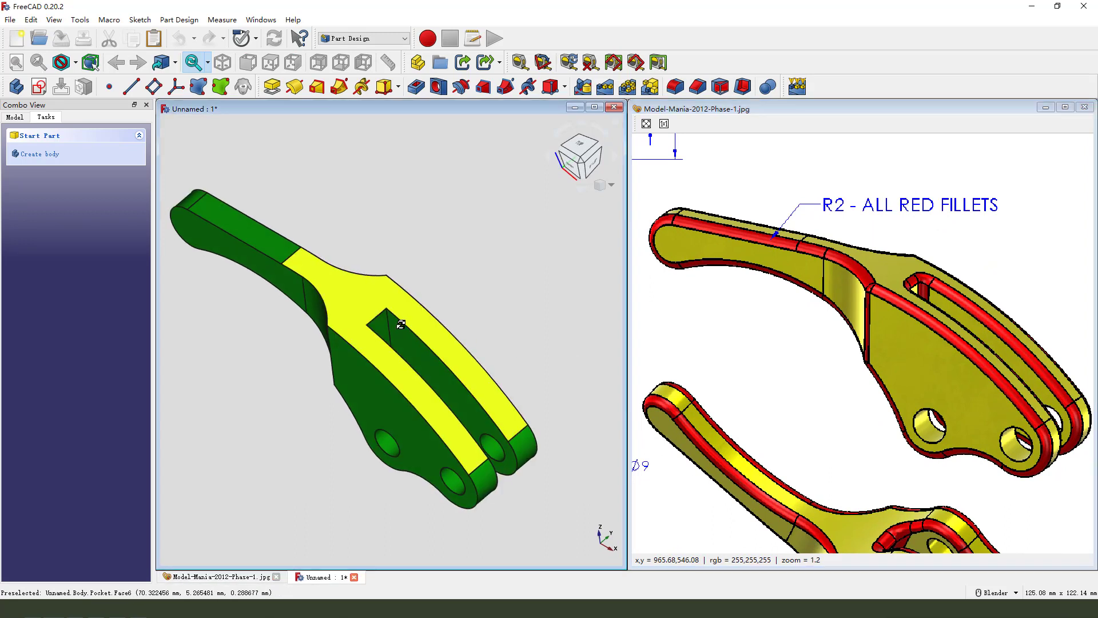
{"action": "scroll", "coordinate": [395, 335], "scroll_direction": "up", "scroll_amount": 3}
{"action": "left_click", "coordinate": [396, 339]}
{"action": "middle_click_drag", "start_coordinate": [396, 339], "coordinate": [360, 371]}
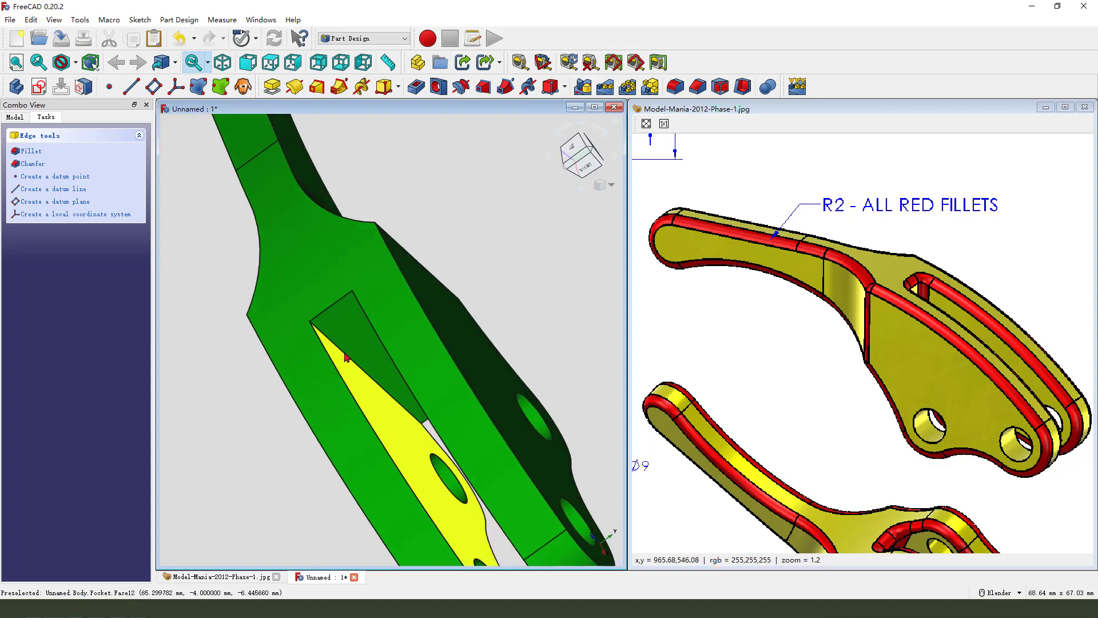
{"action": "middle_click_drag", "start_coordinate": [458, 317], "coordinate": [578, 247]}
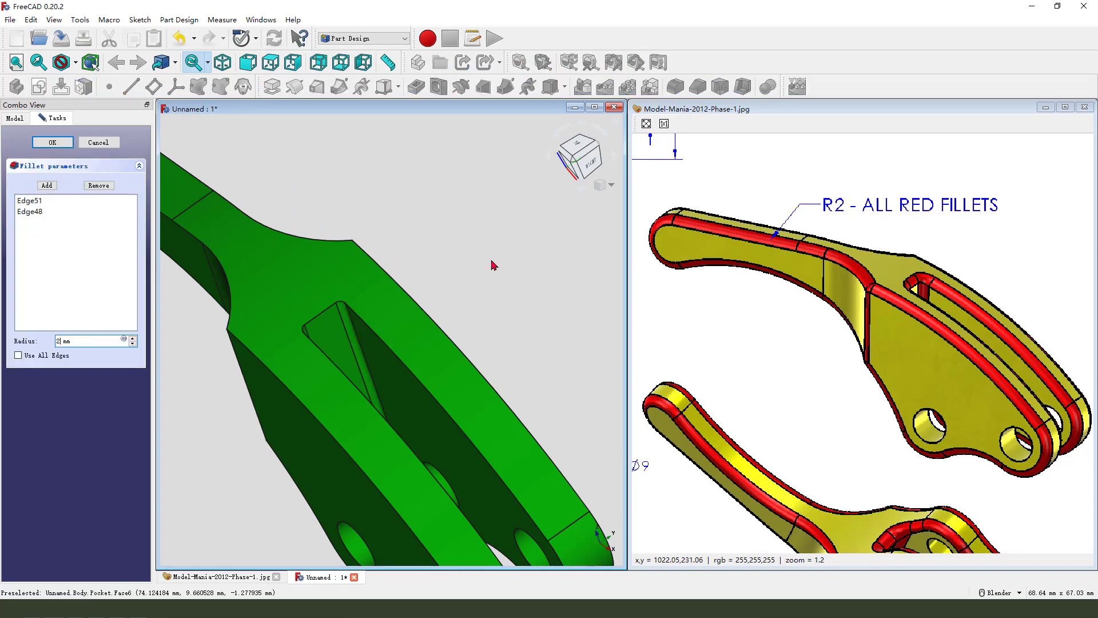
{"action": "key", "text": "Return"}
Fillet the edges where the curved transitions meet the fork's outer side faces with a 2 mm radius
{"action": "scroll", "coordinate": [385, 252], "scroll_direction": "down", "scroll_amount": 5}
{"action": "middle_click_drag", "start_coordinate": [368, 351], "coordinate": [499, 343]}
{"action": "scroll", "coordinate": [367, 334], "scroll_direction": "up", "scroll_amount": 2}
{"action": "left_click", "coordinate": [371, 318]}
{"action": "middle_click_drag", "start_coordinate": [372, 318], "coordinate": [360, 287]}
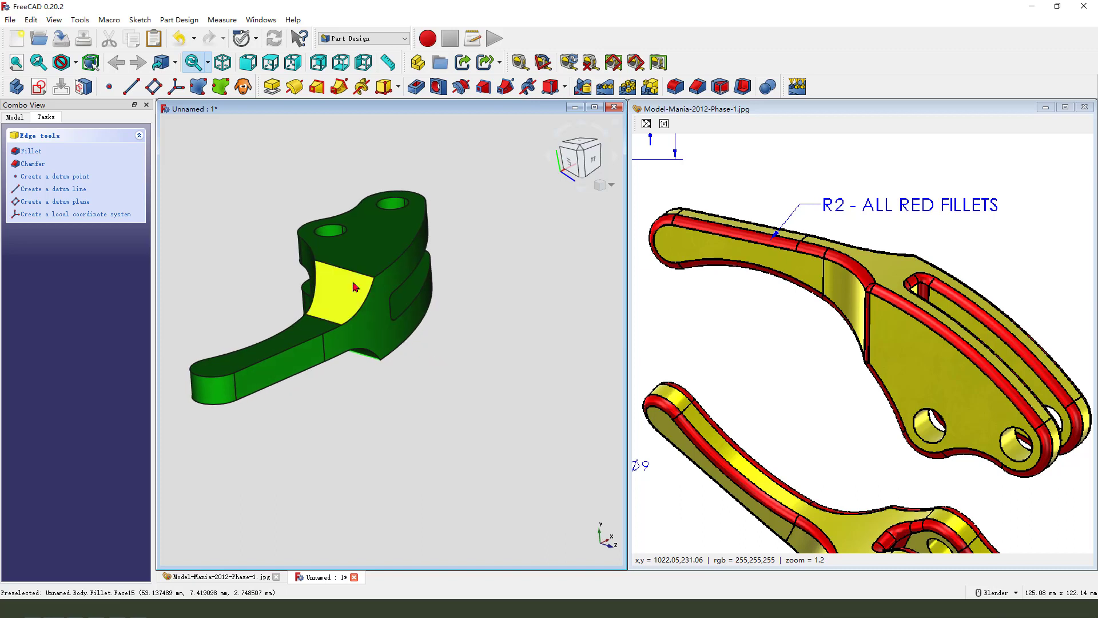
{"action": "left_click", "coordinate": [673, 92]}
{"action": "type", "text": "2"}
{"action": "key", "text": "Return"}
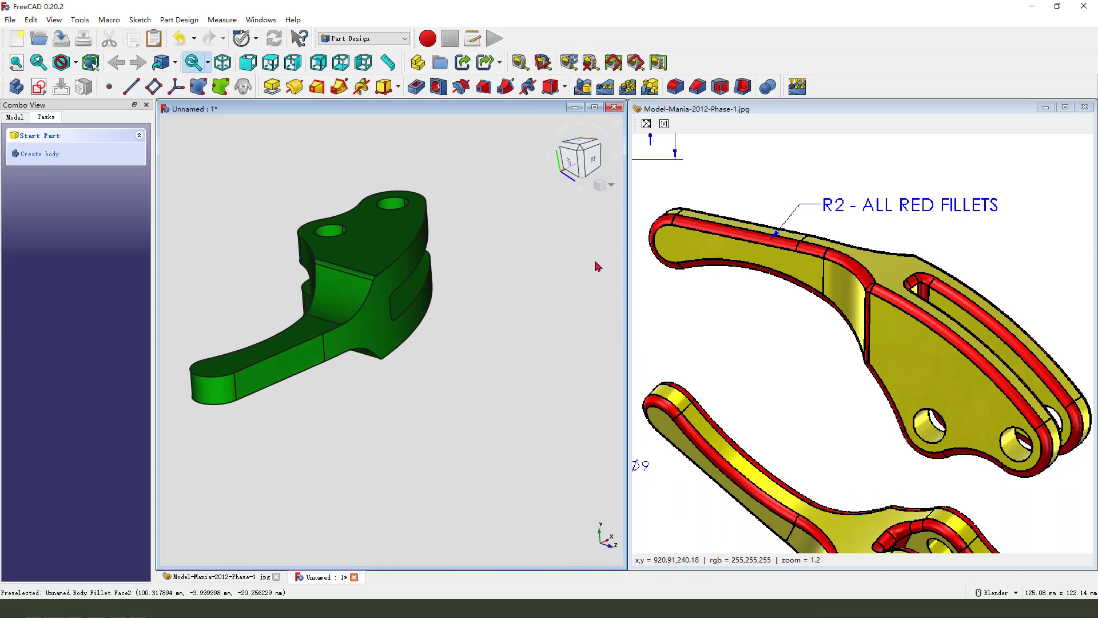
{"action": "scroll", "coordinate": [527, 299], "scroll_direction": "down", "scroll_amount": 3}
{"action": "middle_click_drag", "start_coordinate": [526, 299], "coordinate": [437, 243]}
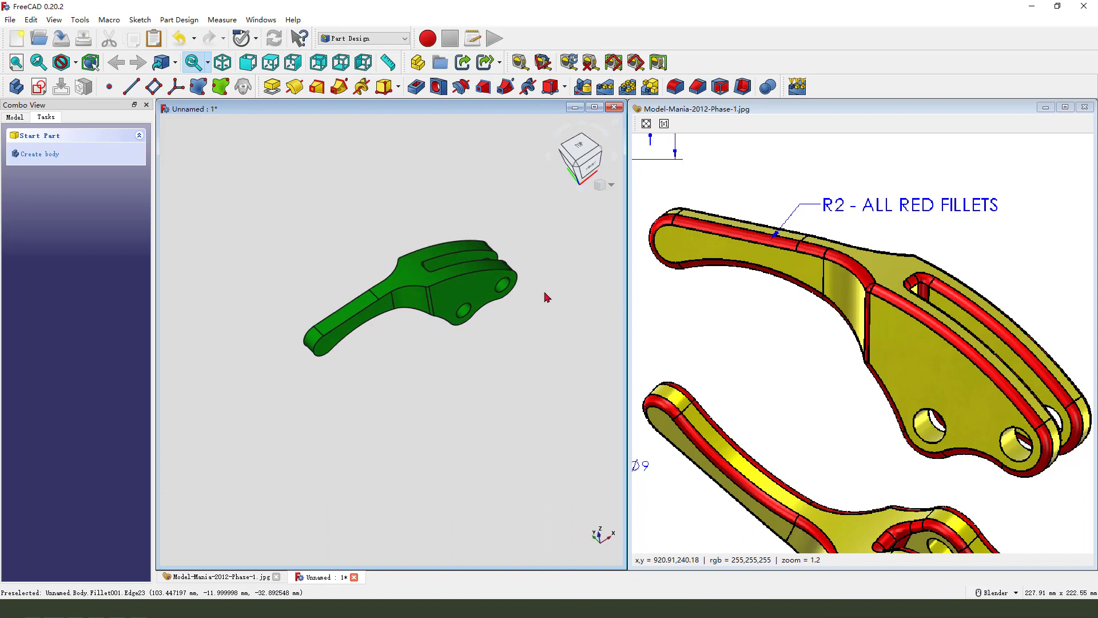
Try to fillet the lever's two long outer side edges with a radius of 2 mm and then 1.99 mm
{"action": "scroll", "coordinate": [541, 286], "scroll_direction": "up", "scroll_amount": 2}
{"action": "left_click", "coordinate": [466, 266]}
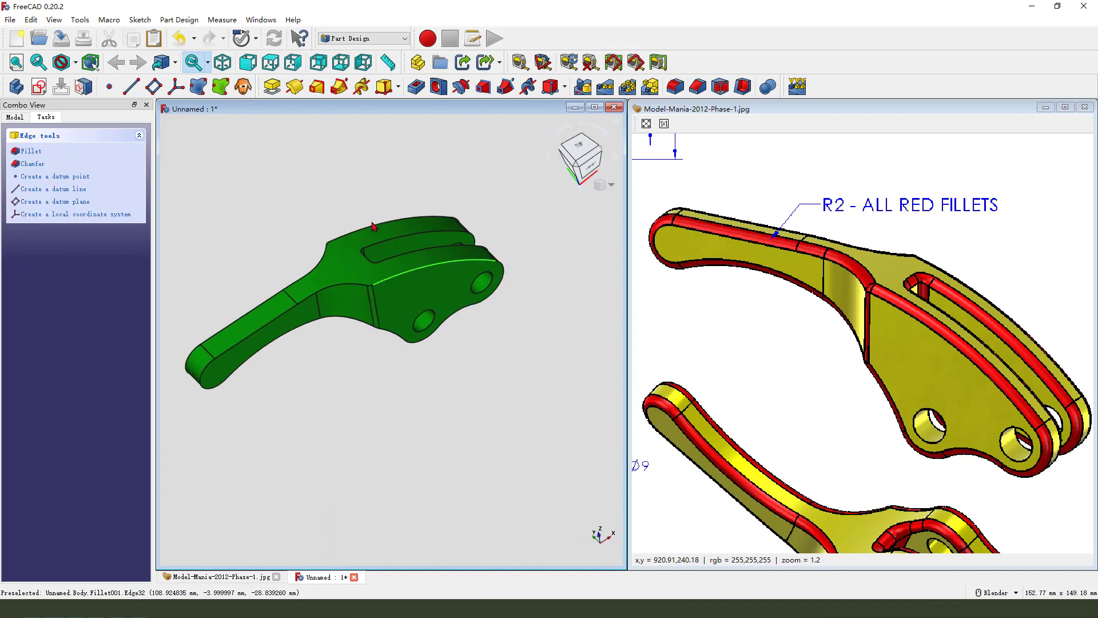
{"action": "left_click", "coordinate": [455, 235]}
{"action": "left_click", "coordinate": [674, 86]}
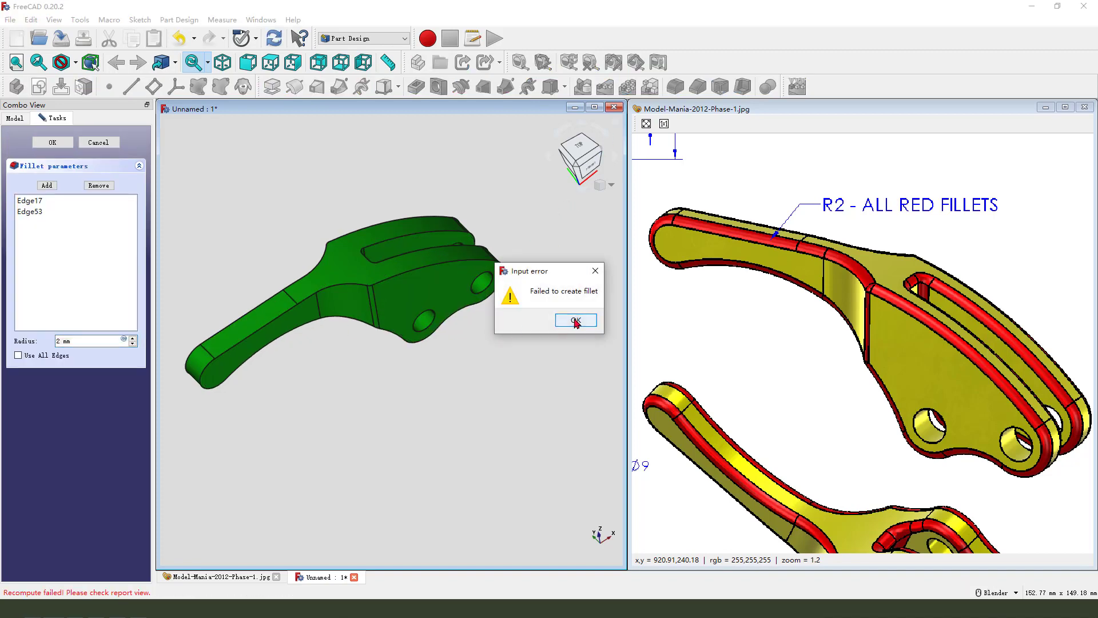
{"action": "left_click", "coordinate": [576, 321]}
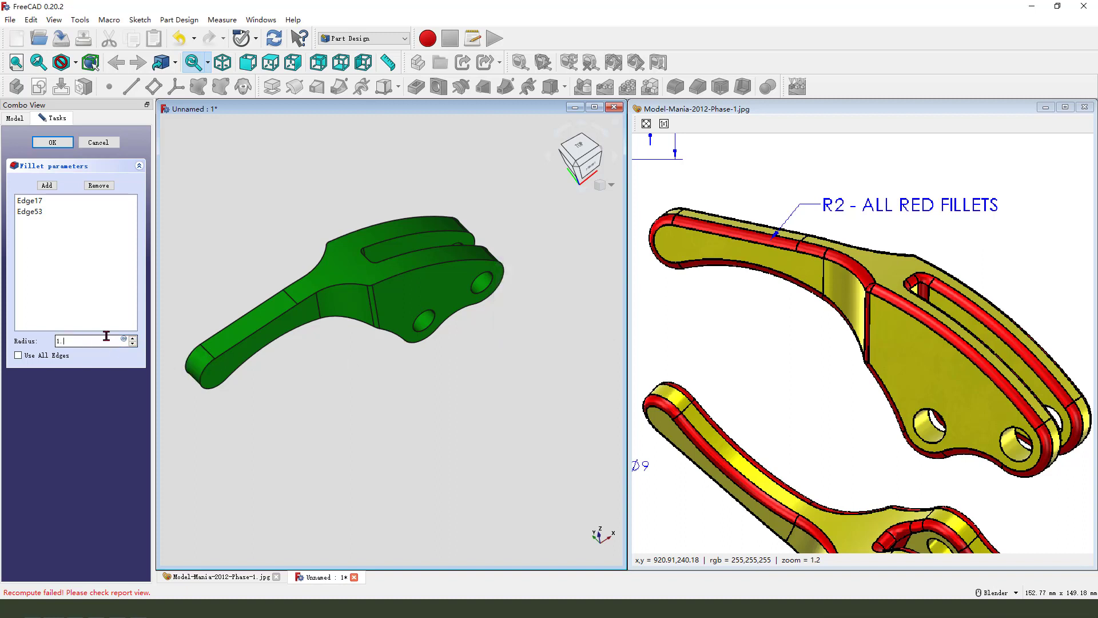
{"action": "key", "text": "Return"}
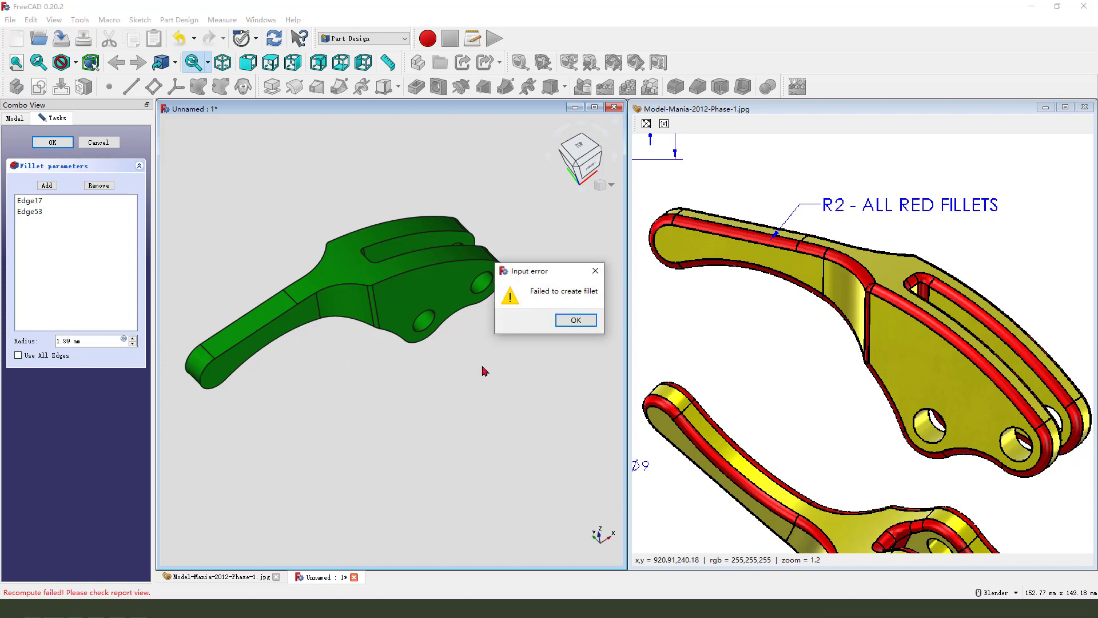
{"action": "left_click", "coordinate": [575, 323]}
Replace the 1.99 mm radius of the side-edge fillet with another value and apply the fillet
{"action": "middle_click_drag", "start_coordinate": [472, 318], "coordinate": [383, 328]}
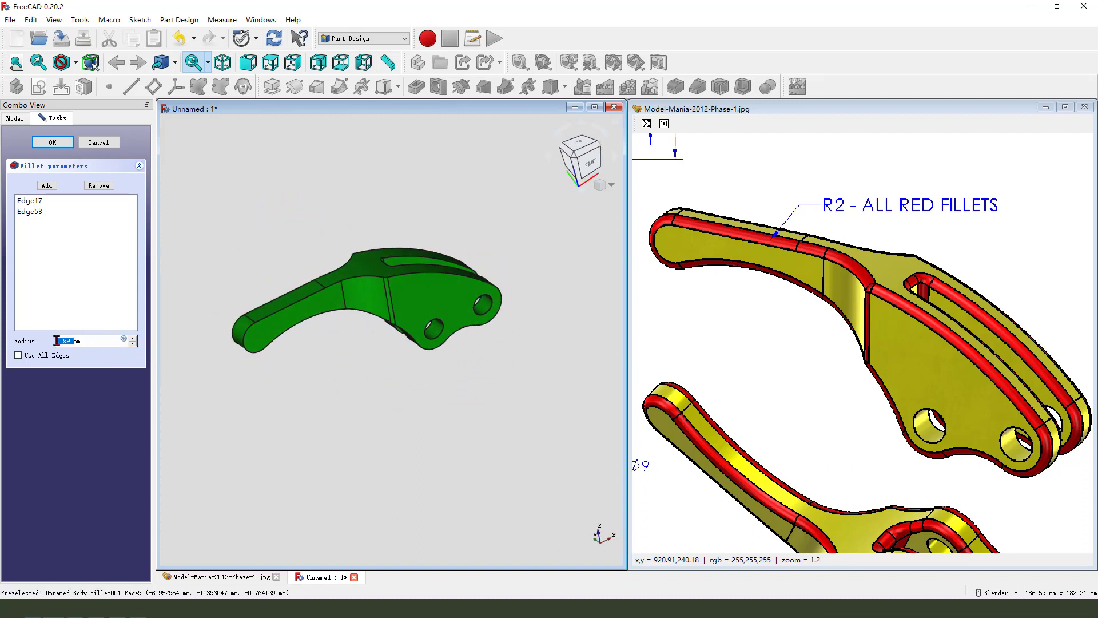
{"action": "key", "text": "Return"}
{"action": "middle_click_drag", "start_coordinate": [311, 268], "coordinate": [232, 281]}
{"action": "left_click", "coordinate": [675, 87]}
{"action": "left_click", "coordinate": [612, 272]}
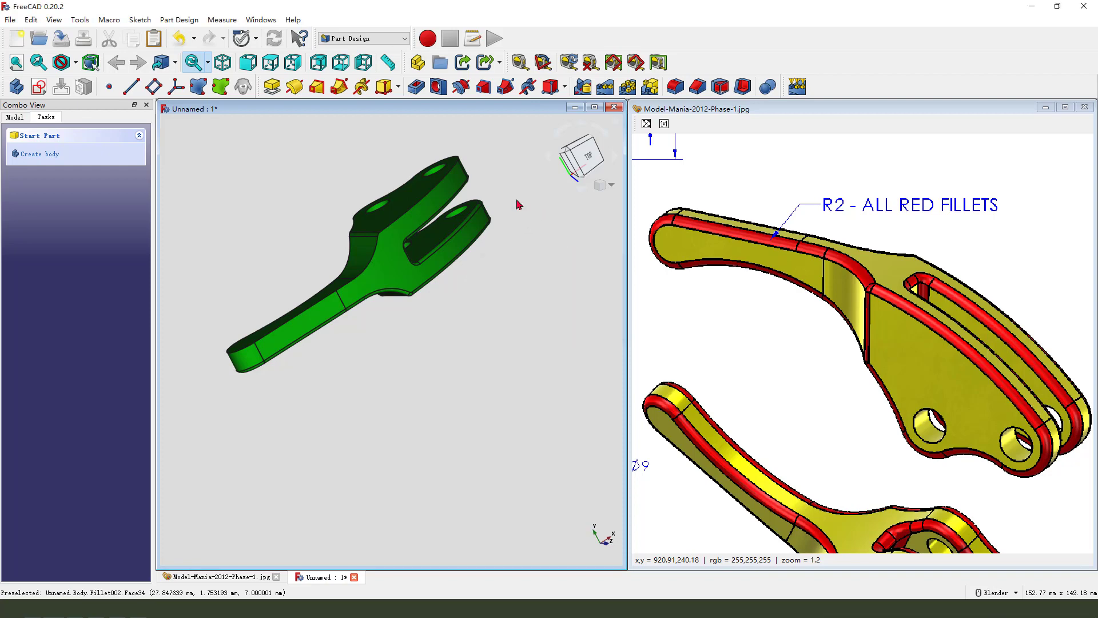
Fillet the long inner edge that runs around the fork slot
{"action": "left_click", "coordinate": [425, 194]}
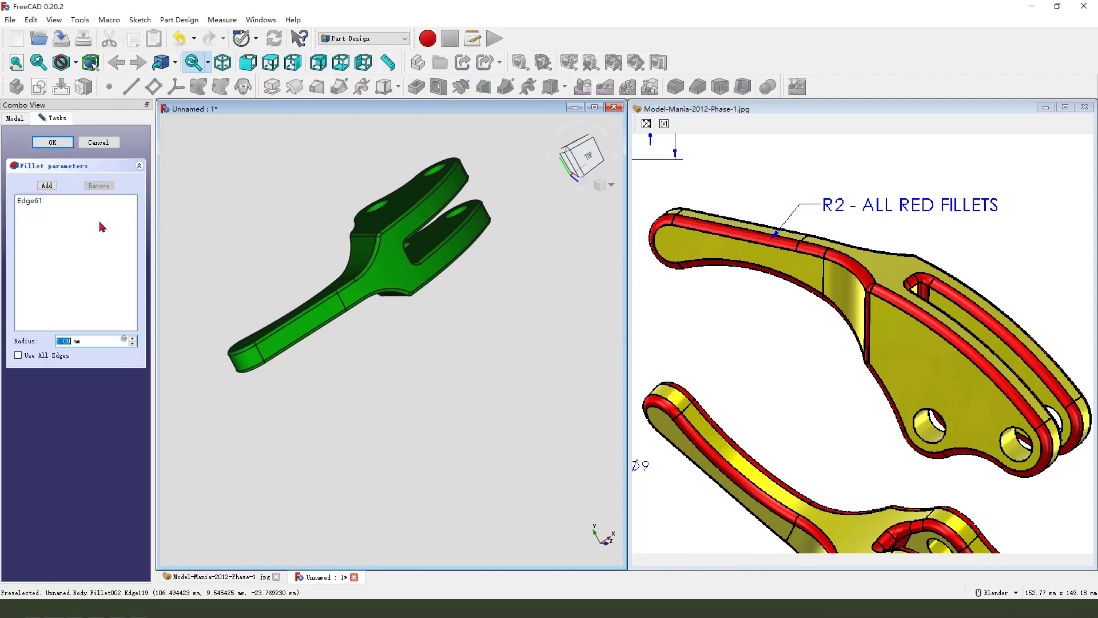
{"action": "left_click", "coordinate": [52, 142]}
{"action": "middle_click_drag", "start_coordinate": [420, 320], "coordinate": [468, 323]}
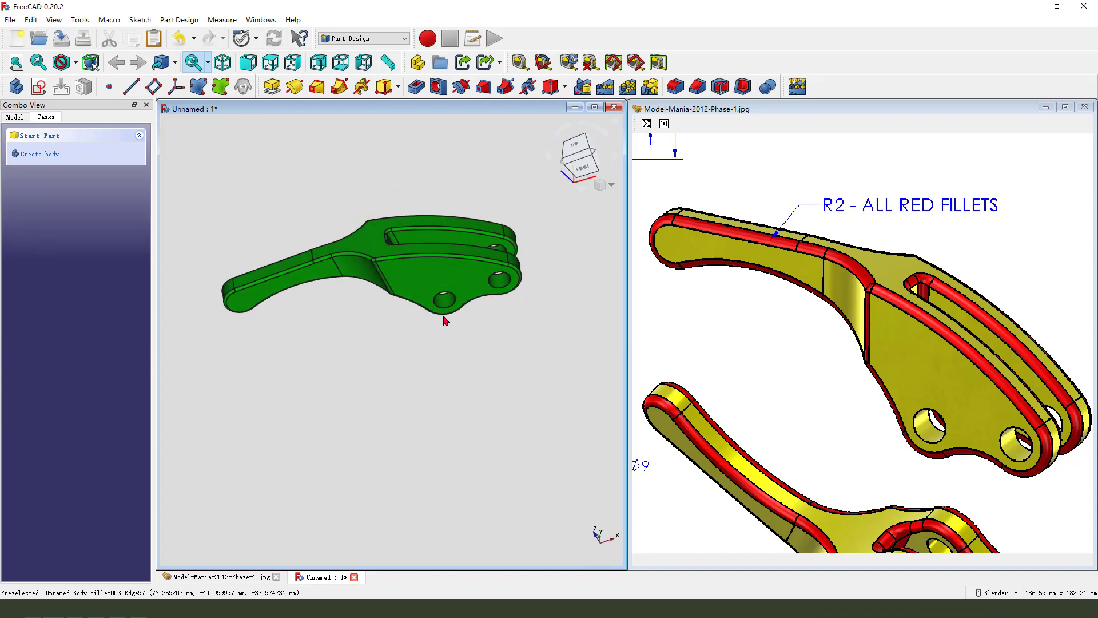
Maximize the model window and inspect the filleted lever in an isometric view
{"action": "left_click", "coordinate": [594, 108]}
{"action": "scroll", "coordinate": [763, 229], "scroll_direction": "up", "scroll_amount": 5}
{"action": "scroll", "coordinate": [487, 456], "scroll_direction": "down", "scroll_amount": 3}
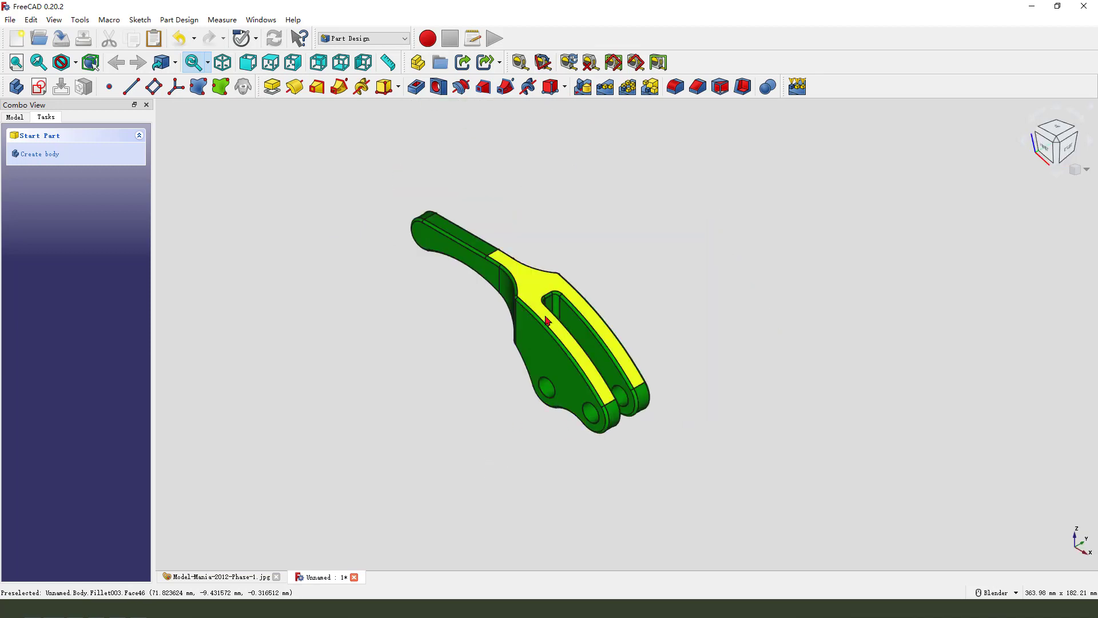
{"action": "scroll", "coordinate": [540, 343], "scroll_direction": "up", "scroll_amount": 2}
Change the shape color of the whole body to yellow (#ffff00) in its display properties
{"action": "left_click", "coordinate": [16, 116]}
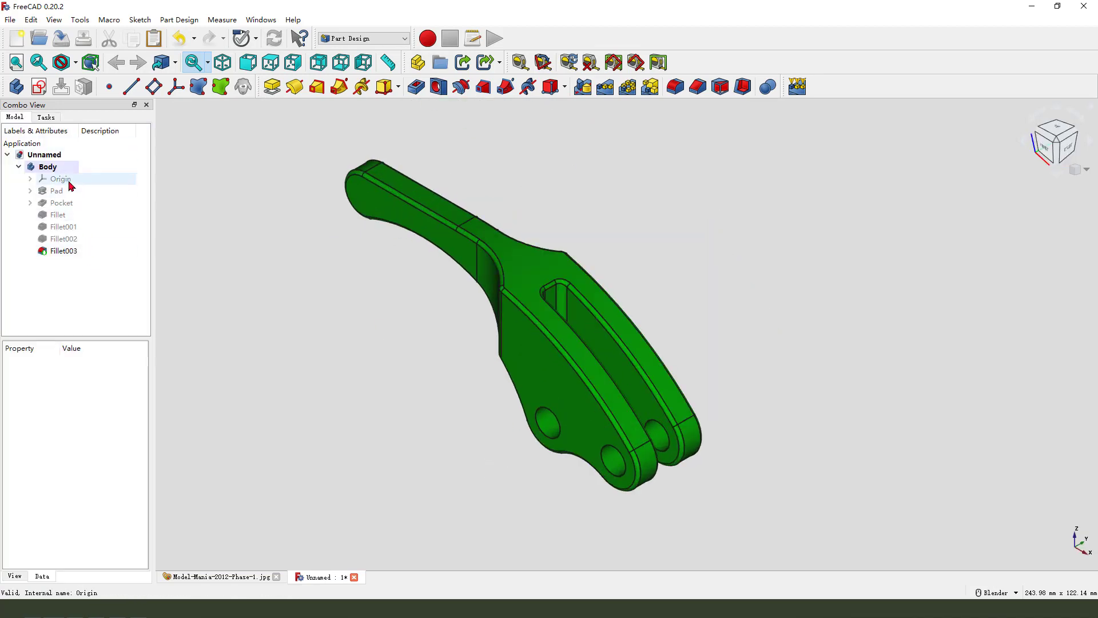
{"action": "right_click", "coordinate": [64, 170]}
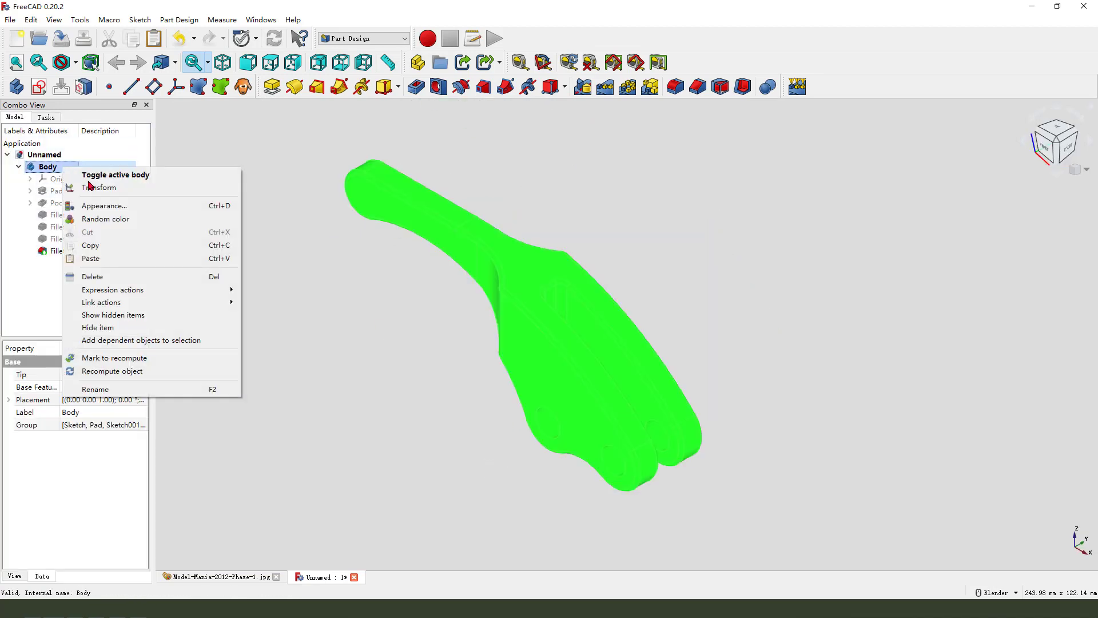
{"action": "left_click", "coordinate": [106, 205]}
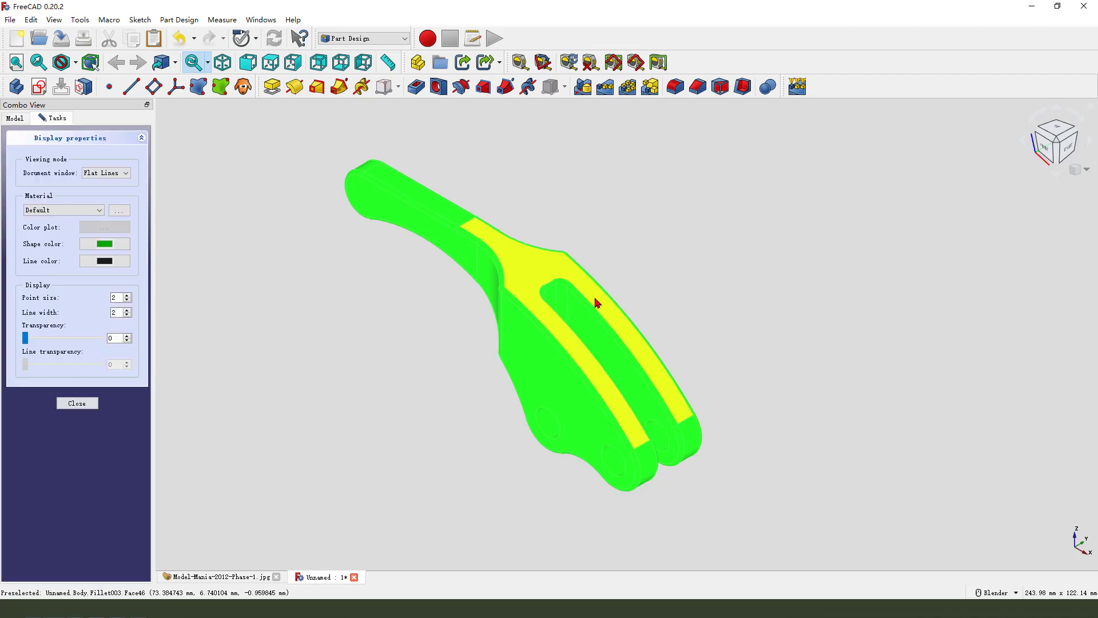
{"action": "left_click", "coordinate": [101, 246]}
{"action": "left_click", "coordinate": [529, 262]}
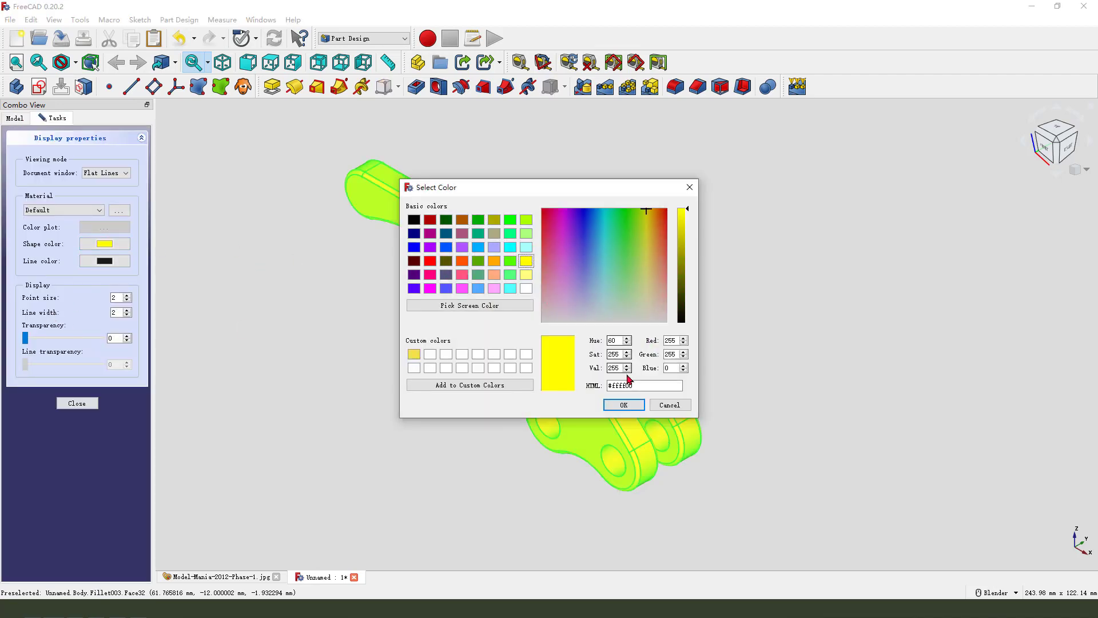
{"action": "left_click", "coordinate": [623, 404]}
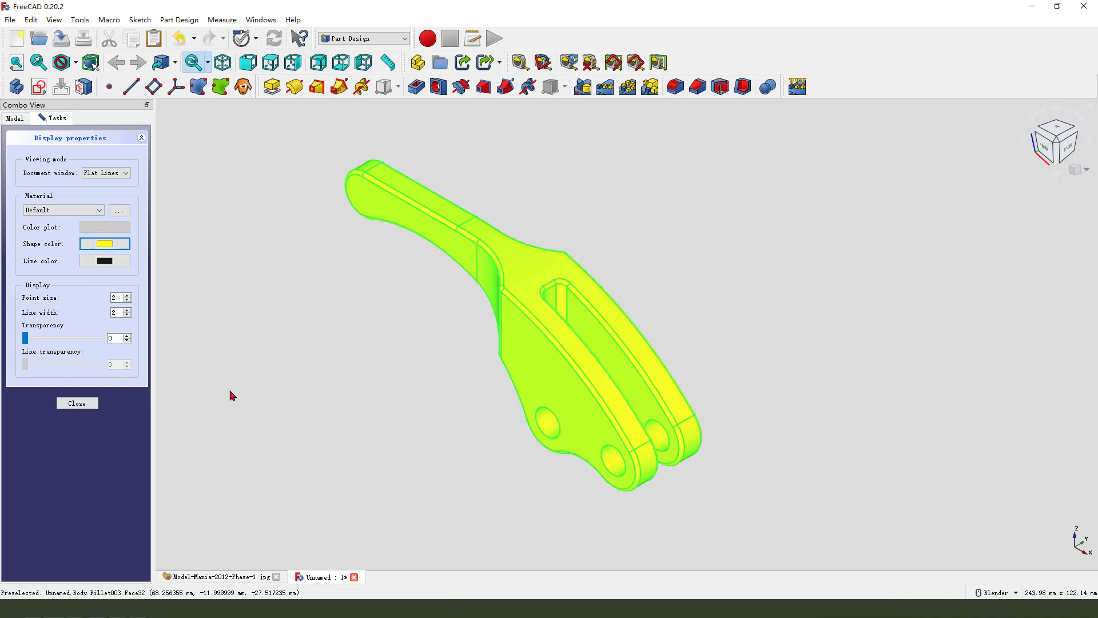
{"action": "left_click", "coordinate": [85, 400]}
{"action": "left_click", "coordinate": [359, 398]}
{"action": "scroll", "coordinate": [361, 325], "scroll_direction": "down", "scroll_amount": 1}
{"action": "scroll", "coordinate": [586, 374], "scroll_direction": "up", "scroll_amount": 2}
{"action": "scroll", "coordinate": [347, 299], "scroll_direction": "down", "scroll_amount": 1}
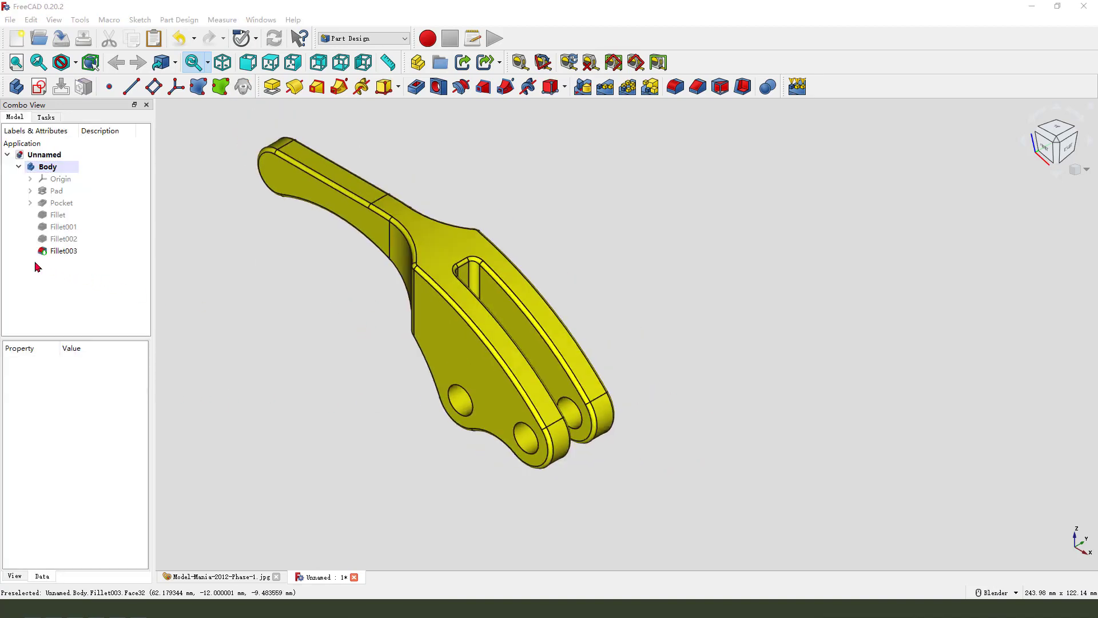
Start setting colors per face on the last fillet feature and select the four hole faces in the fork arms
{"action": "left_click", "coordinate": [68, 253]}
{"action": "right_click", "coordinate": [67, 254]}
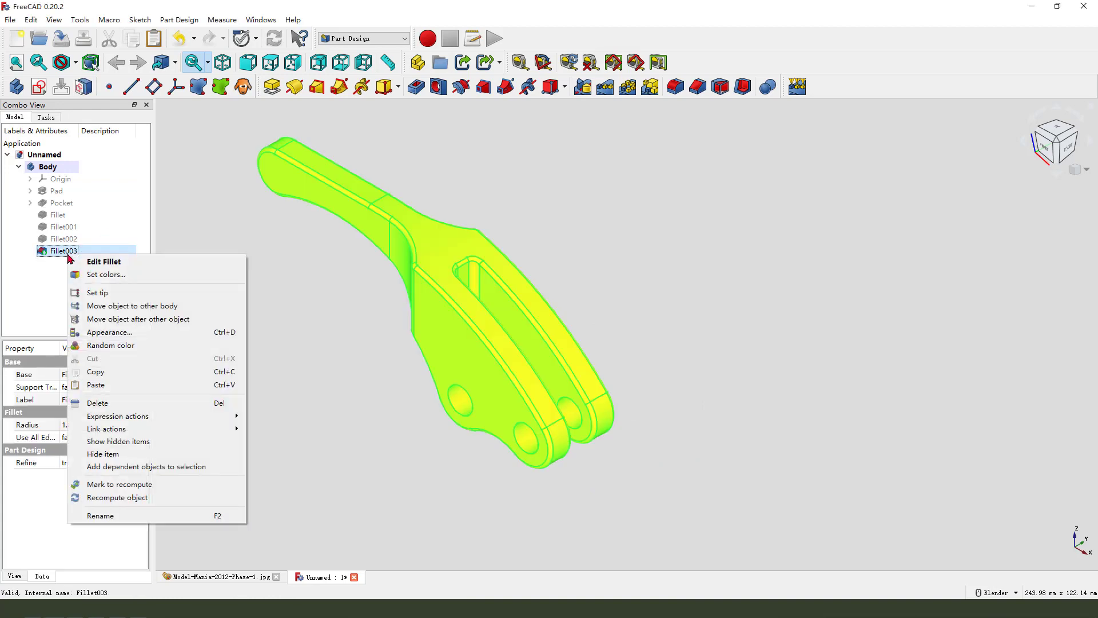
{"action": "left_click", "coordinate": [106, 275]}
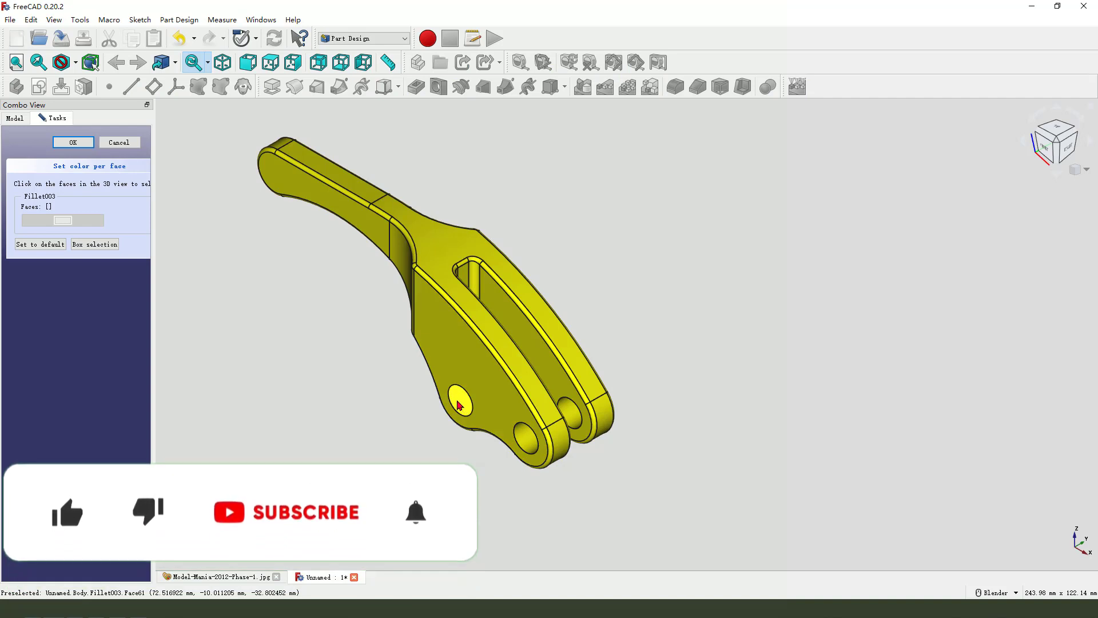
{"action": "left_click", "coordinate": [460, 399]}
{"action": "left_click", "coordinate": [536, 444]}
{"action": "left_click", "coordinate": [569, 413]}
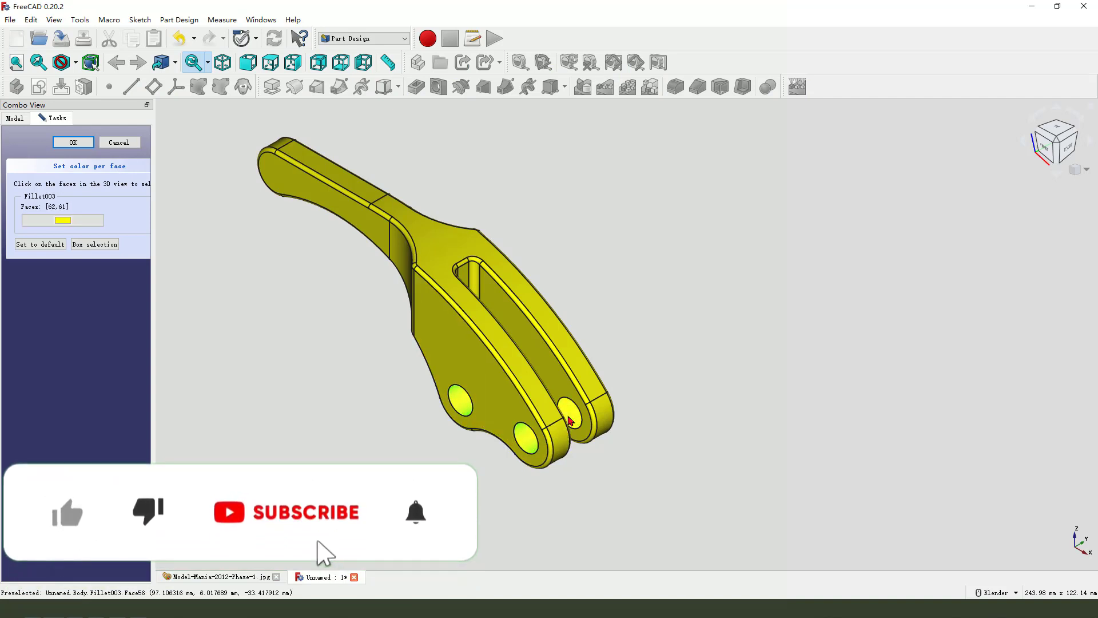
{"action": "middle_click_drag", "start_coordinate": [629, 441], "coordinate": [721, 419]}
{"action": "left_click", "coordinate": [438, 459]}
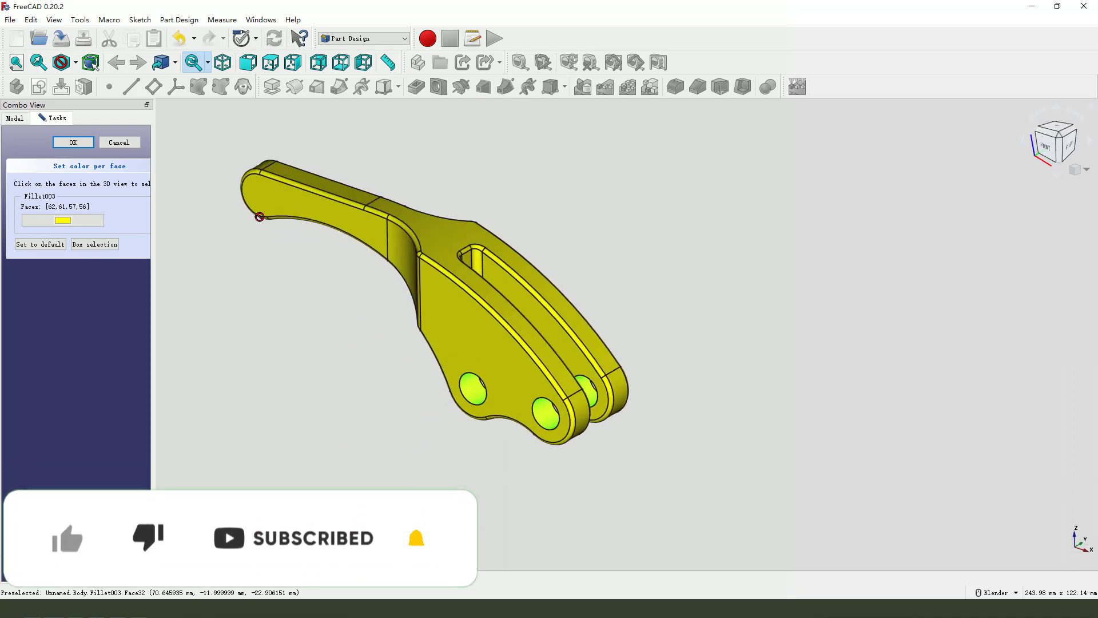
Add the upper faces of the handle and fork to the selection and color all selected faces red (#ff0000)
{"action": "mouse_move", "coordinate": [377, 263]}
{"action": "middle_mouse_down"}
{"action": "mouse_move", "coordinate": [350, 300]}
{"action": "mouse_move", "coordinate": [367, 320]}
{"action": "mouse_move", "coordinate": [394, 252]}
{"action": "middle_mouse_up"}
{"action": "left_click", "coordinate": [364, 209]}
{"action": "left_click", "coordinate": [341, 210]}
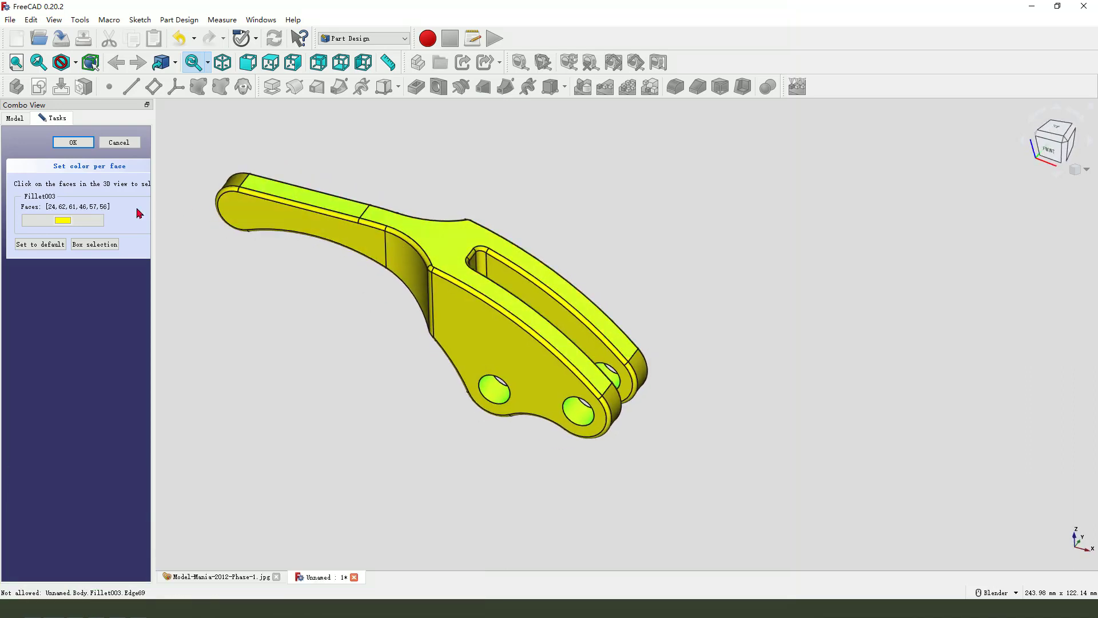
{"action": "left_click", "coordinate": [52, 223]}
{"action": "left_click", "coordinate": [430, 253]}
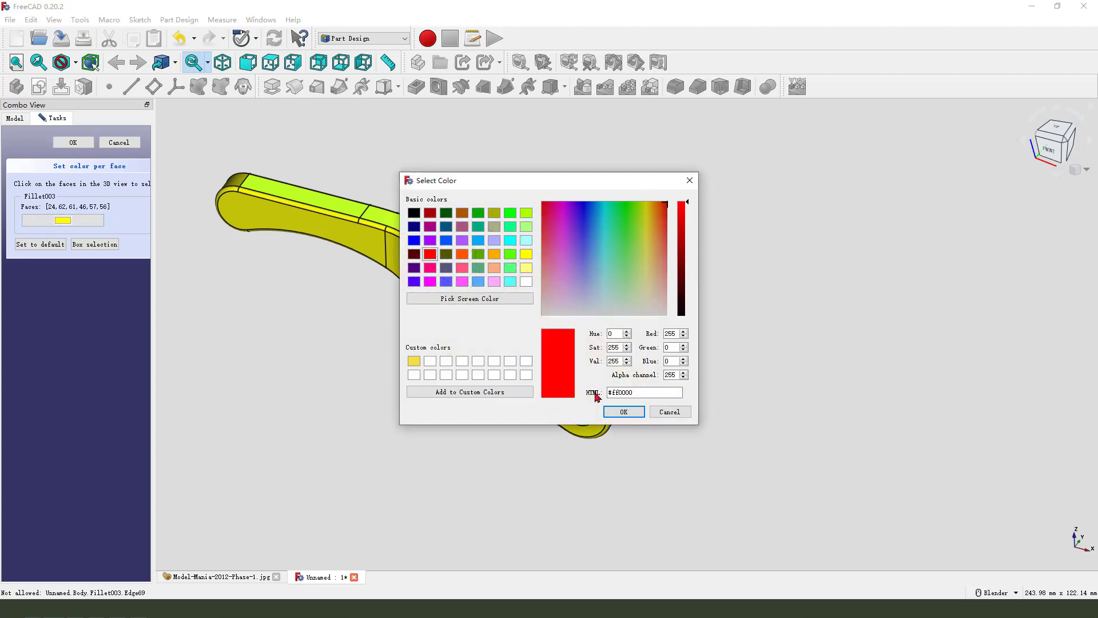
{"action": "left_click", "coordinate": [623, 411]}
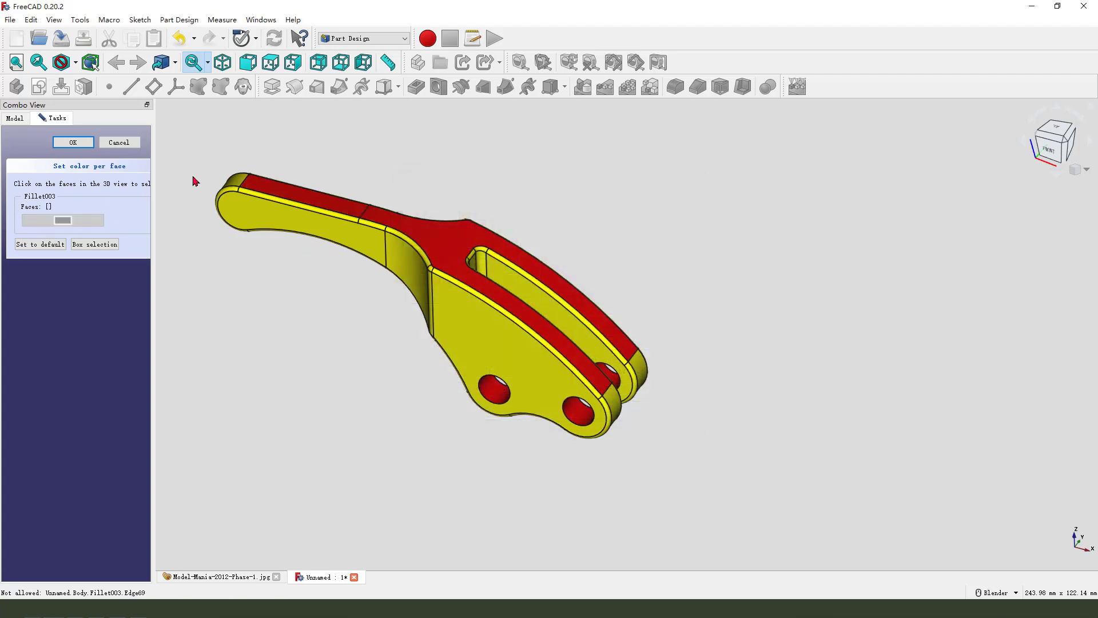
{"action": "left_click", "coordinate": [73, 143]}
{"action": "middle_click_drag", "start_coordinate": [412, 429], "coordinate": [442, 252]}
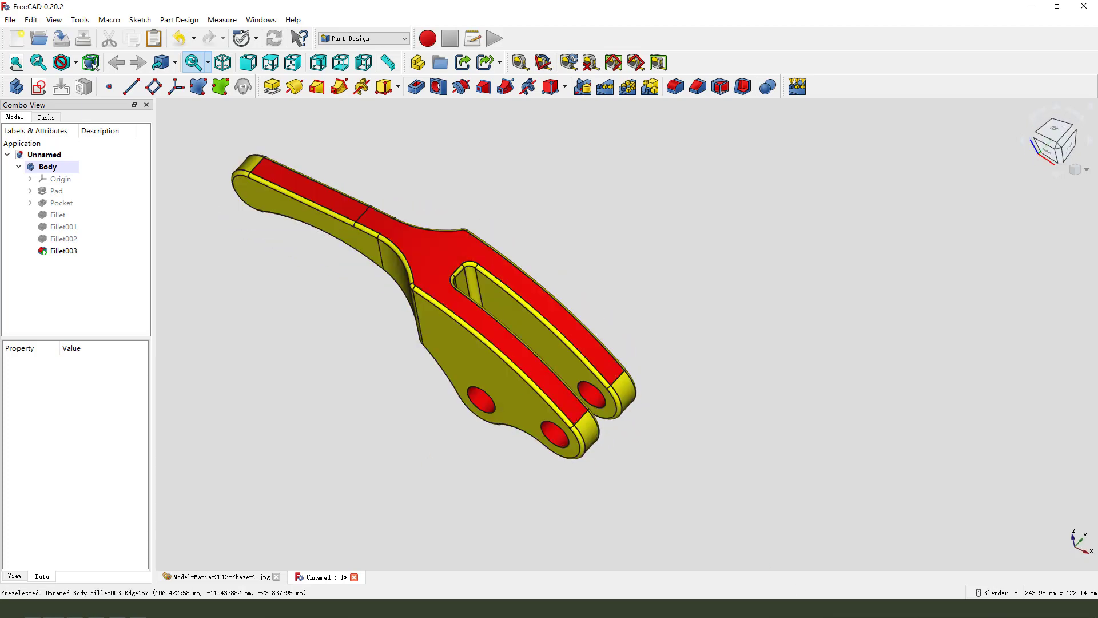